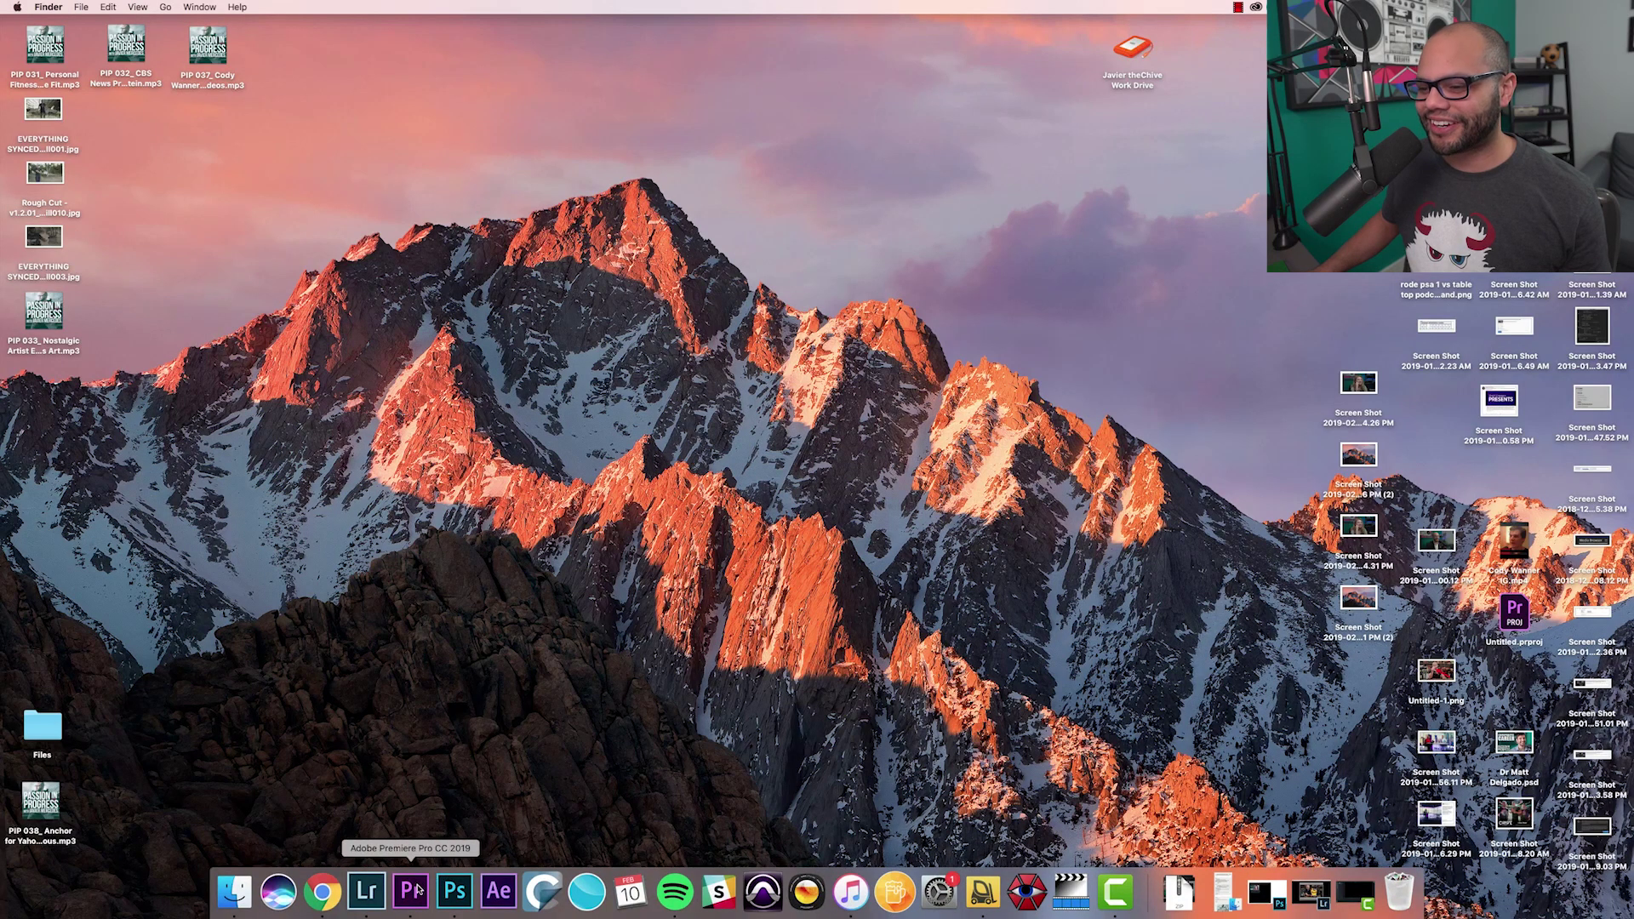
Right-click the frozen Premiere Pro in the Dock to reveal its Force Quit option
right_click(418, 889)
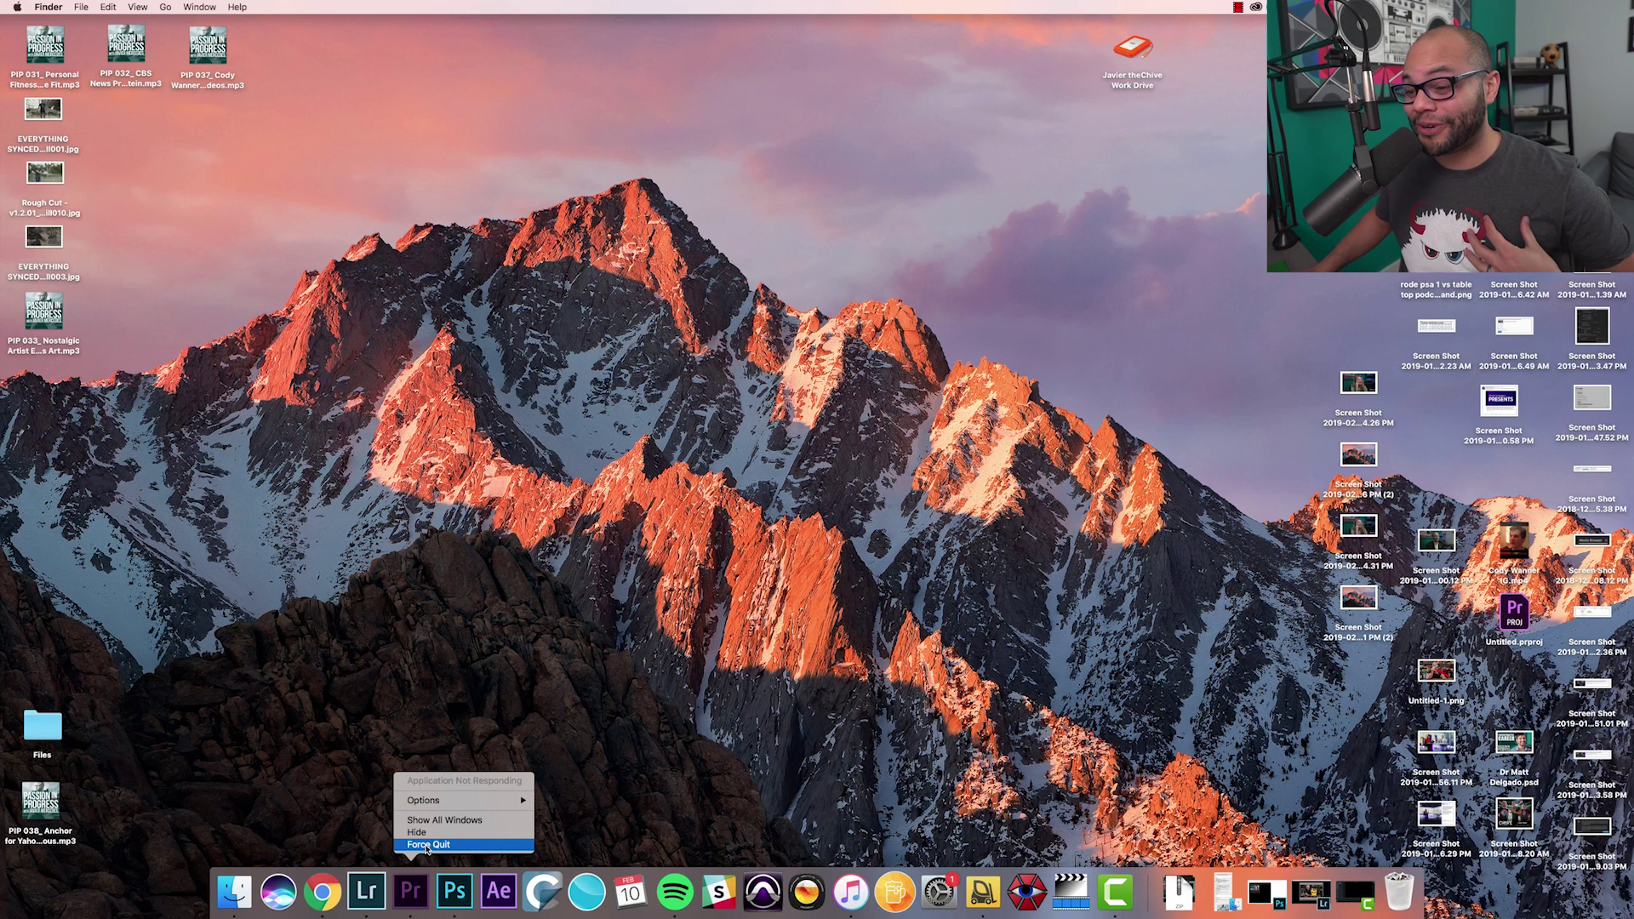
Force-quit the unresponsive Premiere Pro from its Dock menu
left_click(426, 844)
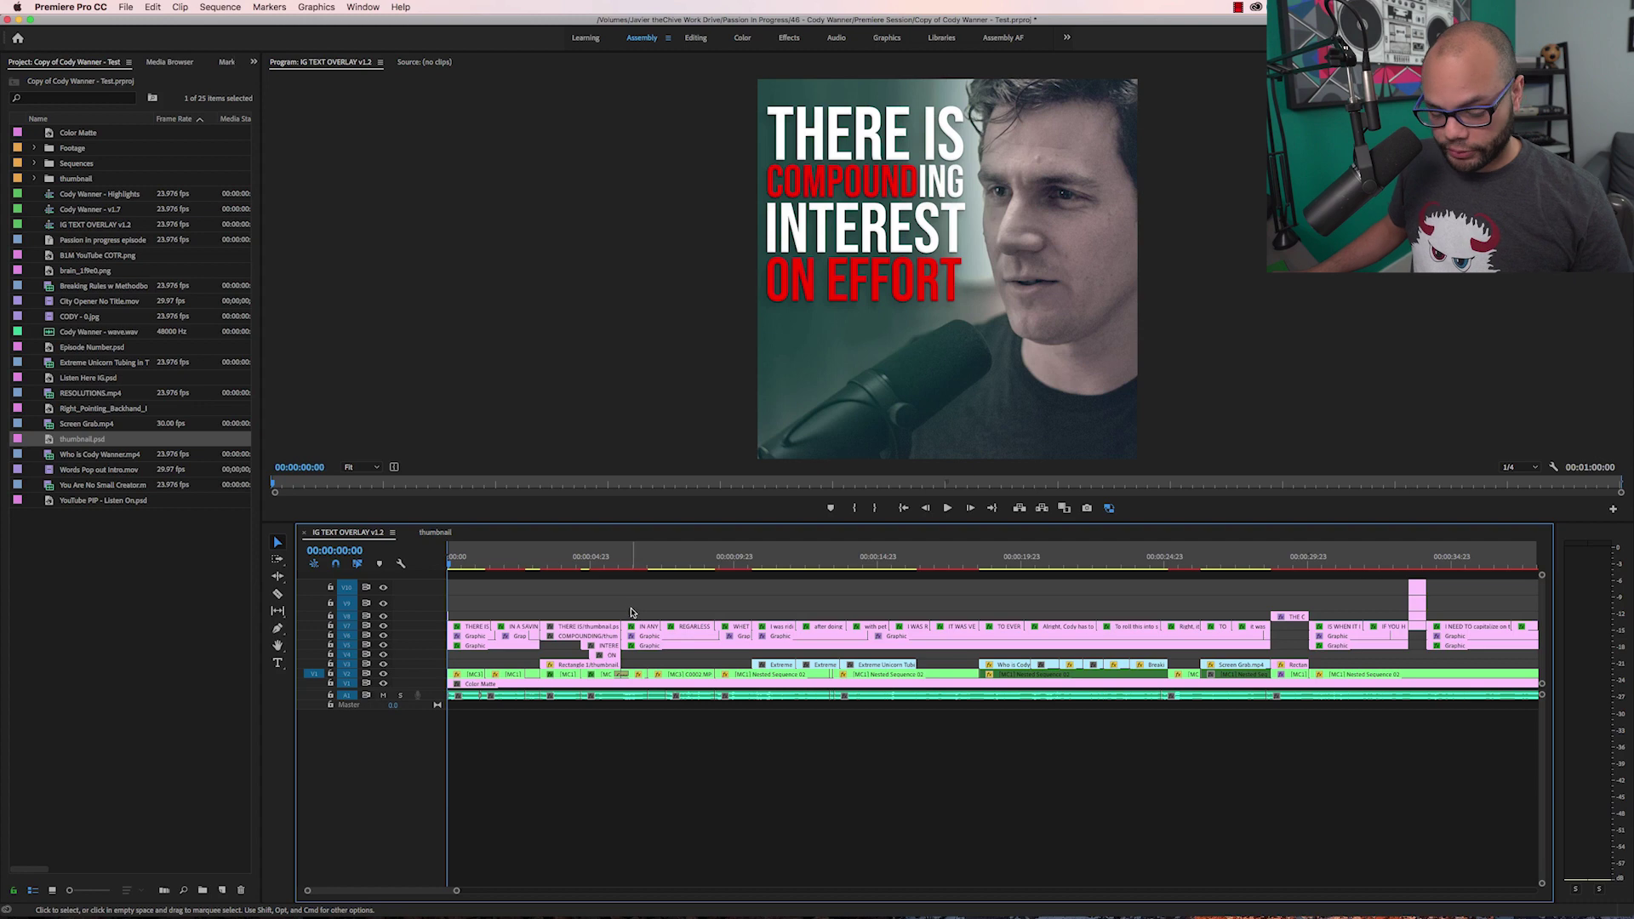
Fit the IG TEXT OVERLAY v1.2 sequence to the timeline, play it, and scrub through its frames
key("minus")
key("space")
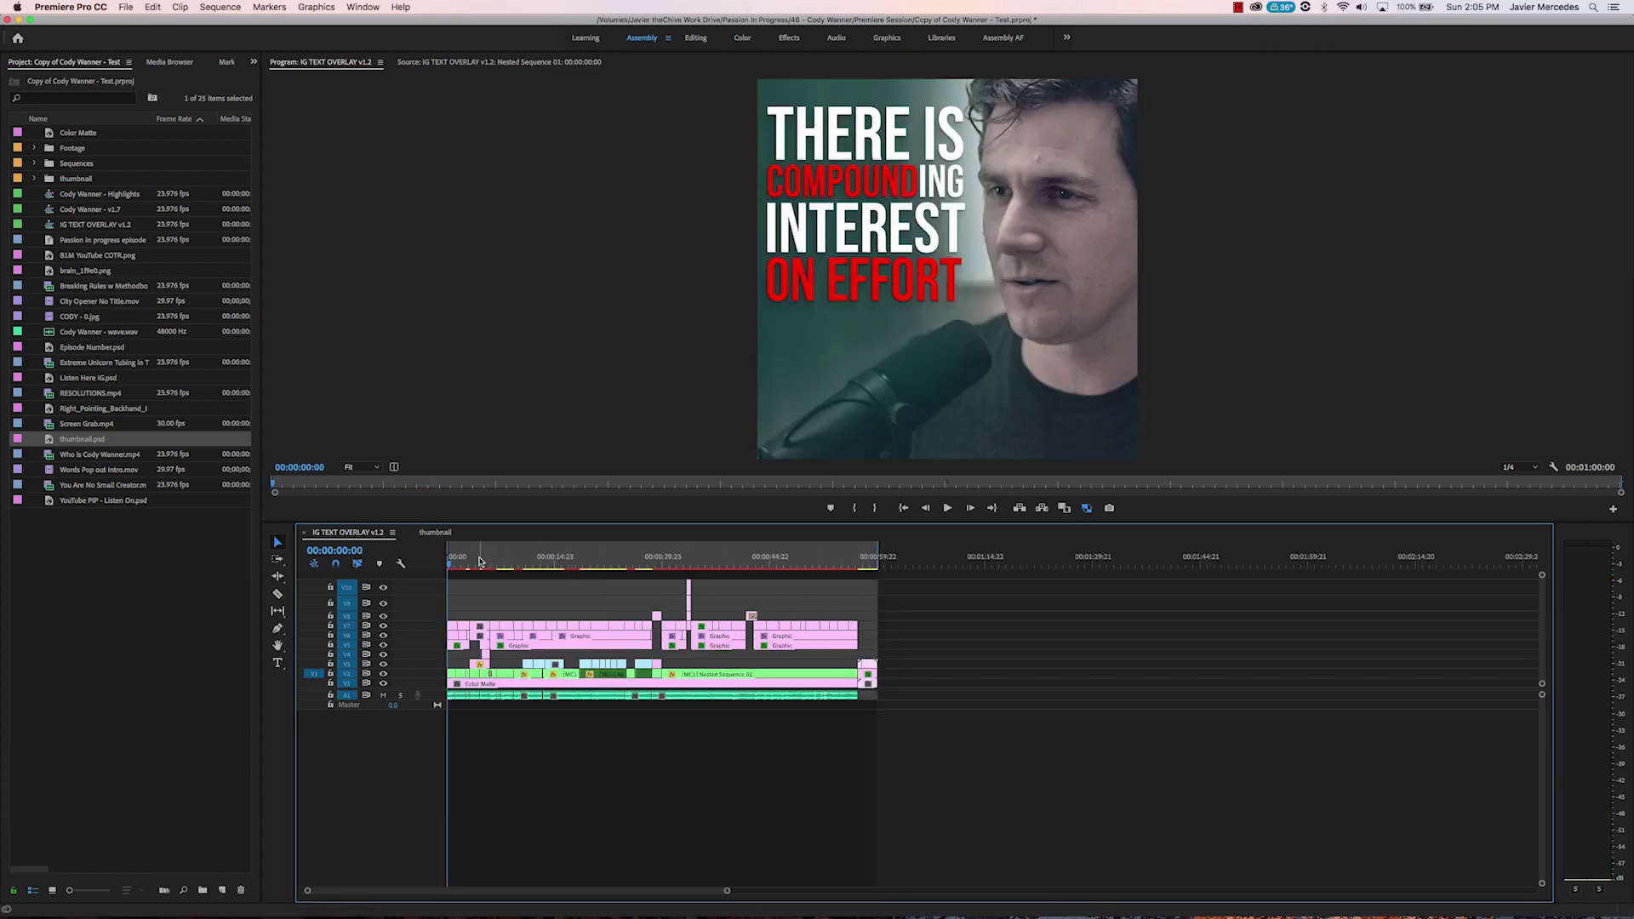
left_click_drag(481, 561, 553, 562)
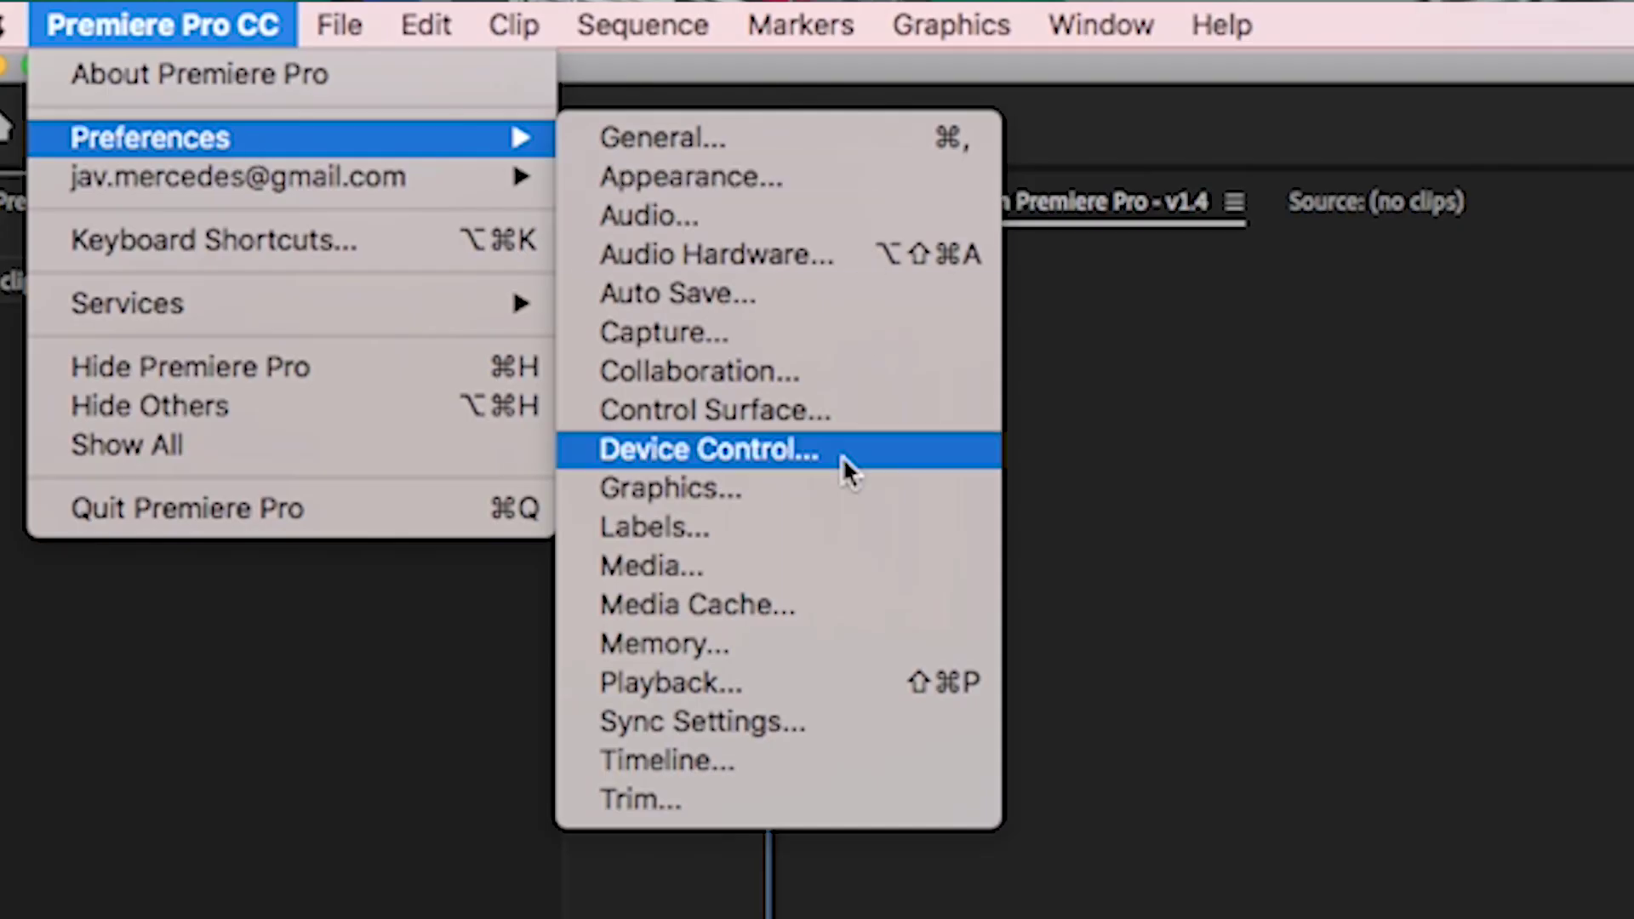
Delete unused media cache files and set the export to QuickTime with the Apple ProRes 422 codec
left_click(842, 605)
left_click(943, 181)
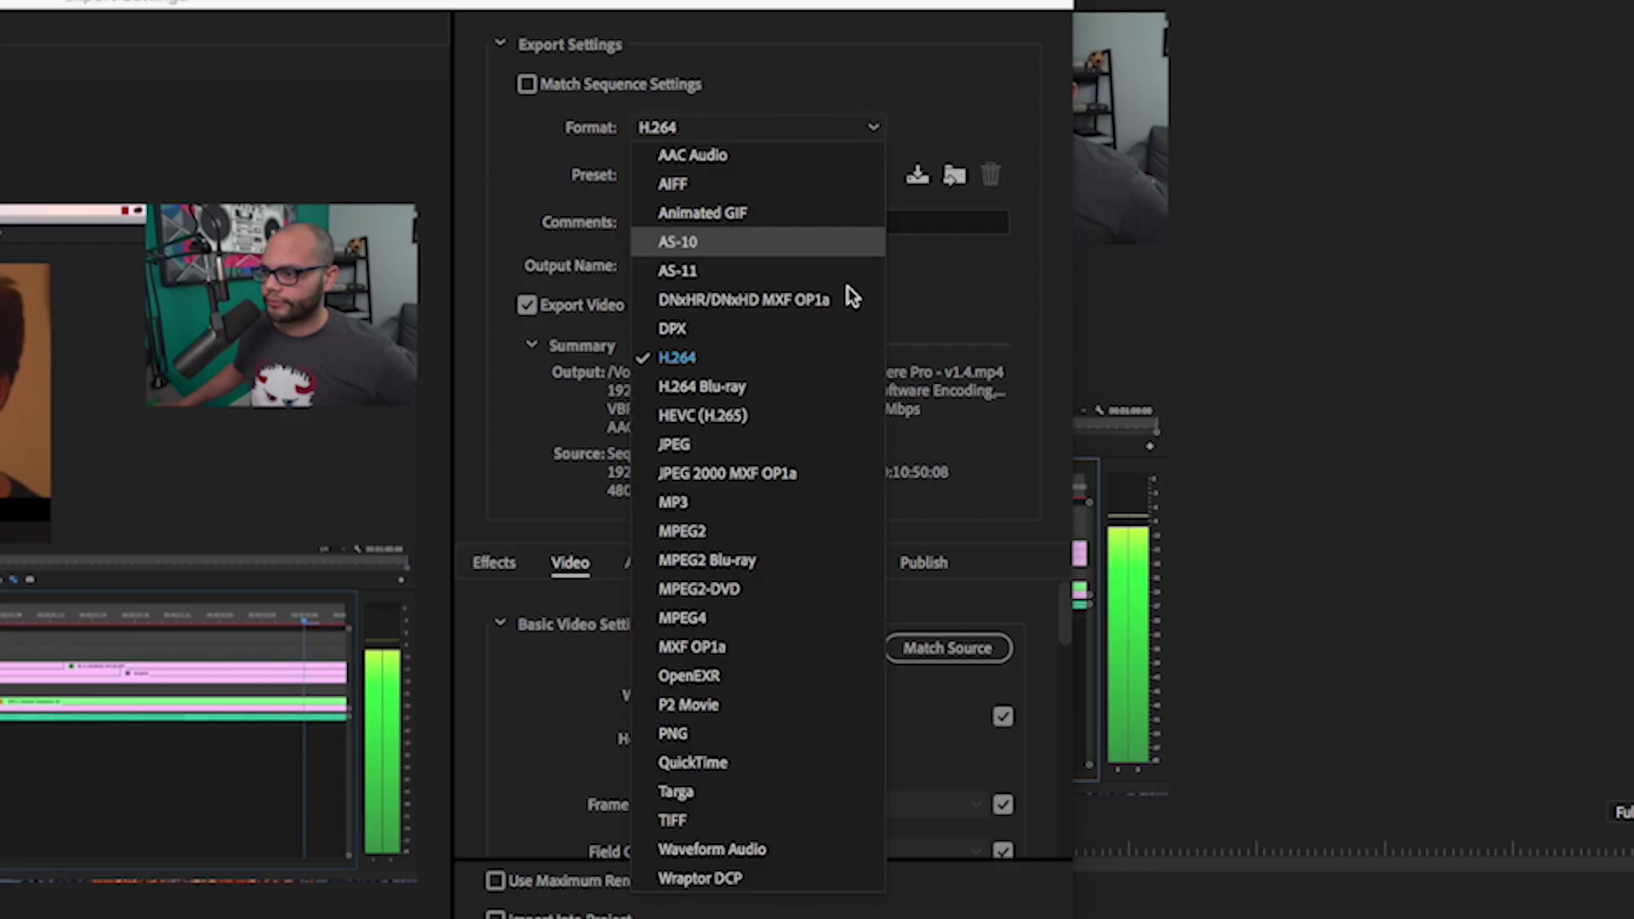
left_click(802, 762)
left_click(936, 667)
left_click(943, 727)
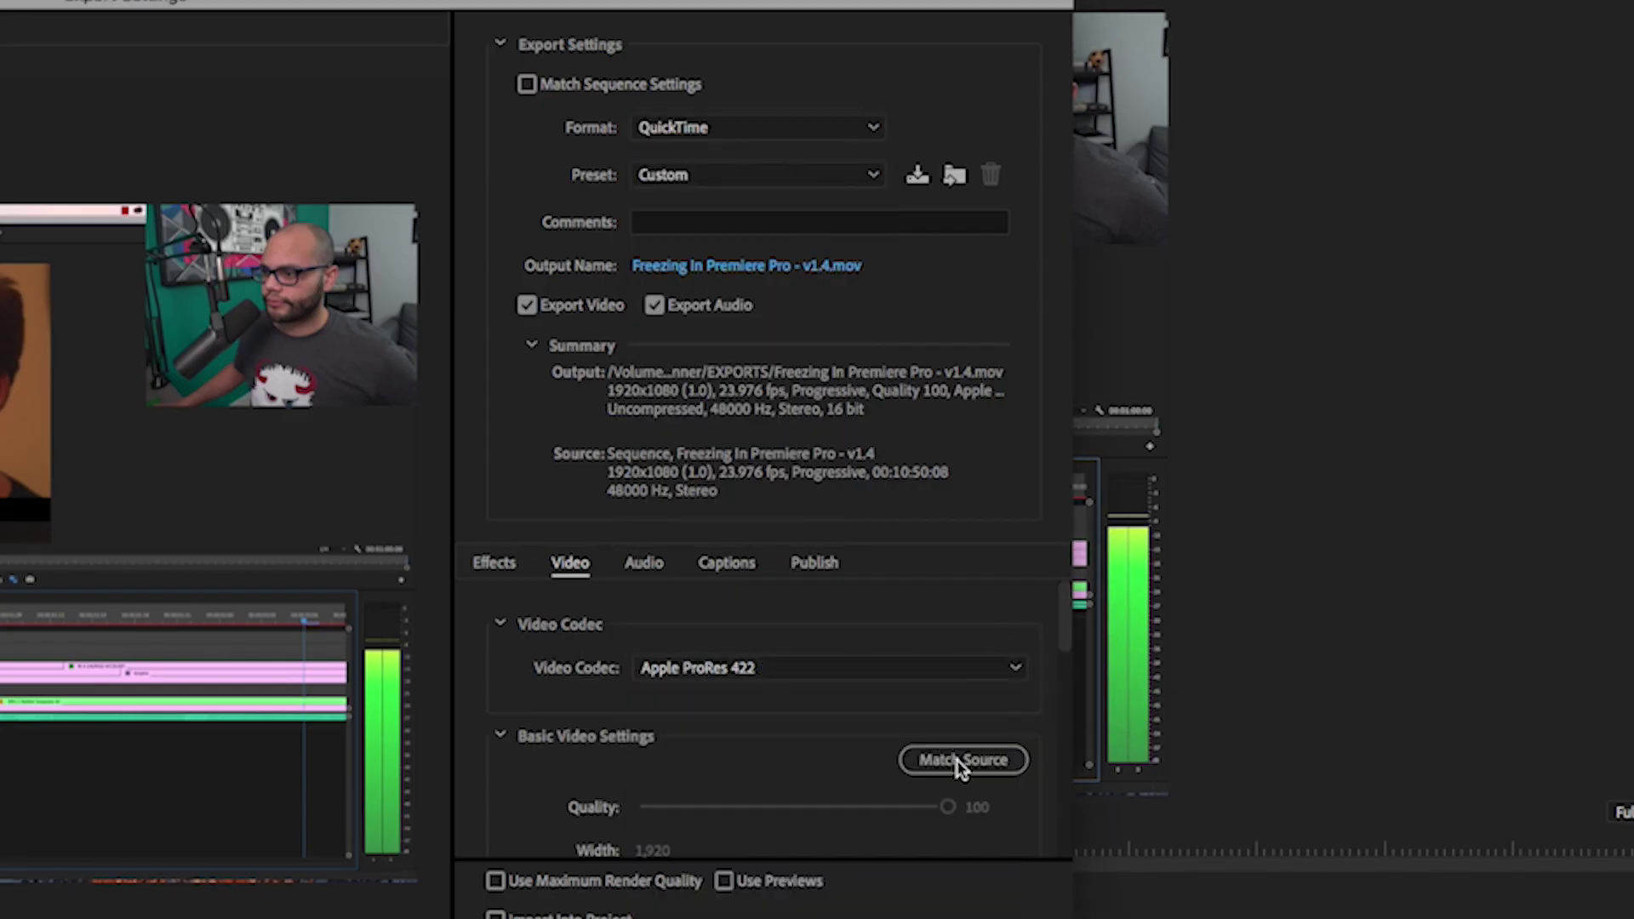
scroll(962, 766, "down", 4)
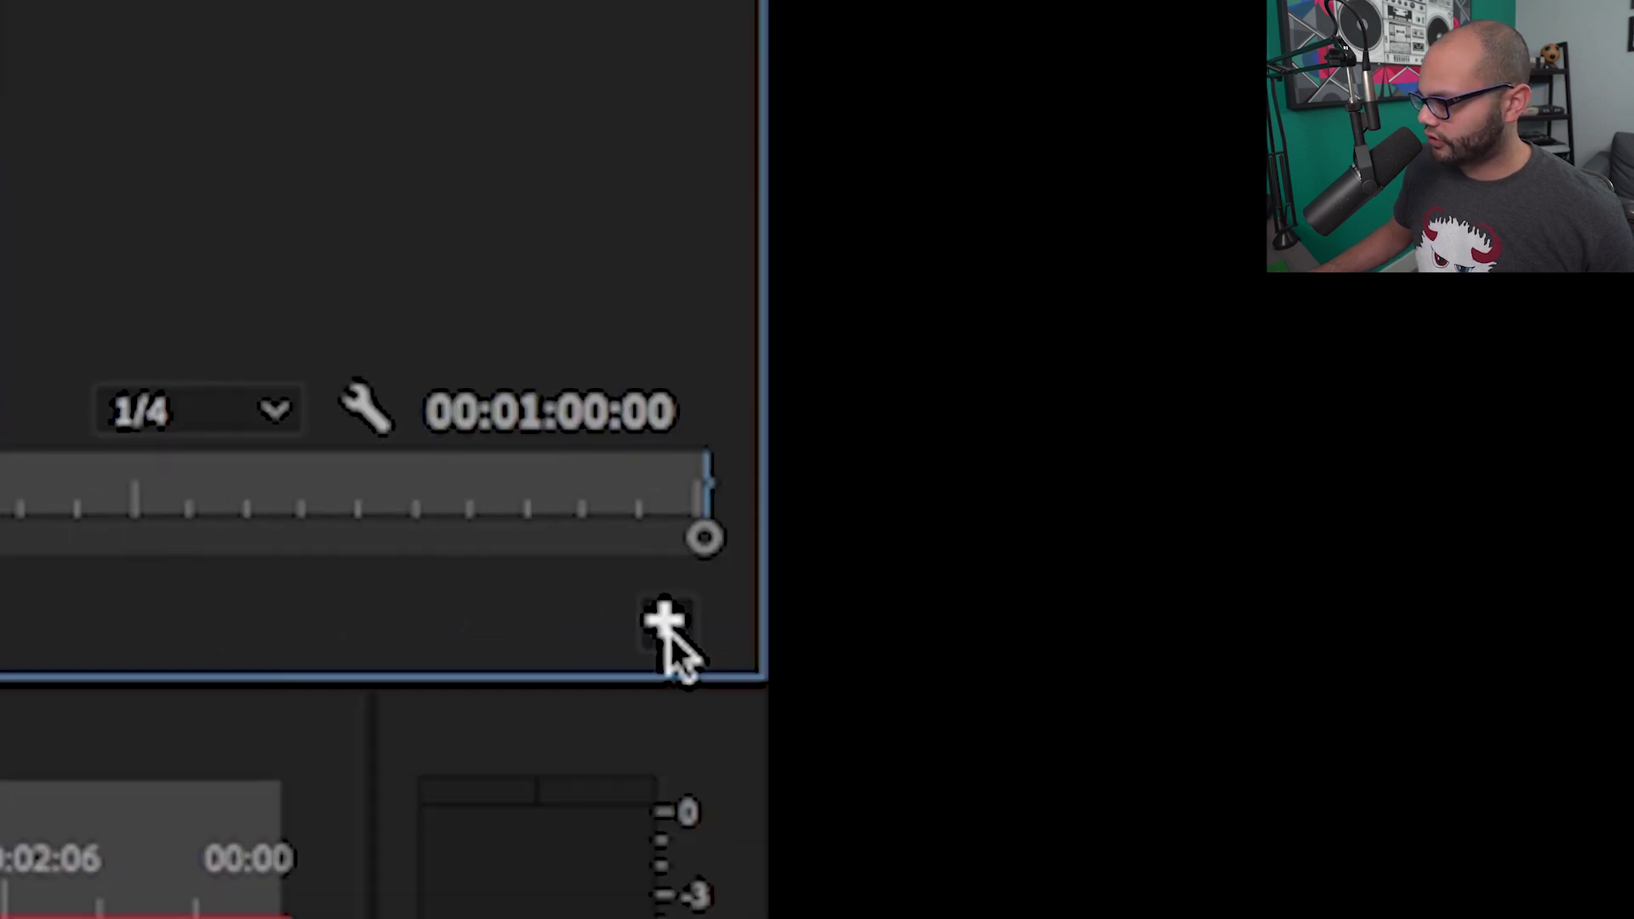
left_click(669, 630)
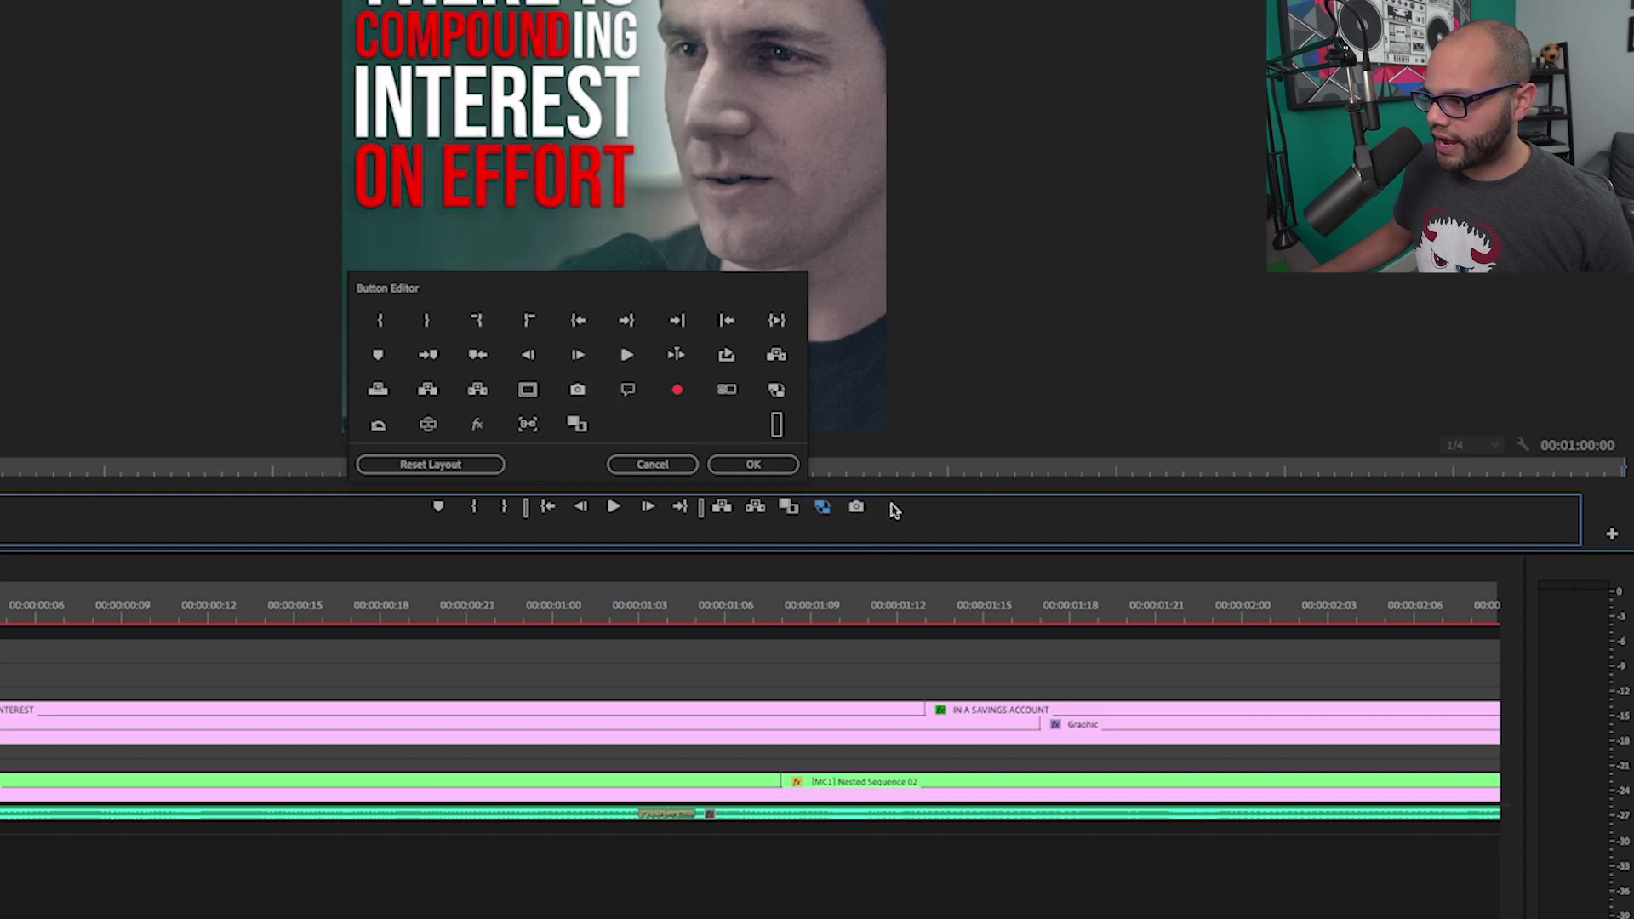
left_click(756, 473)
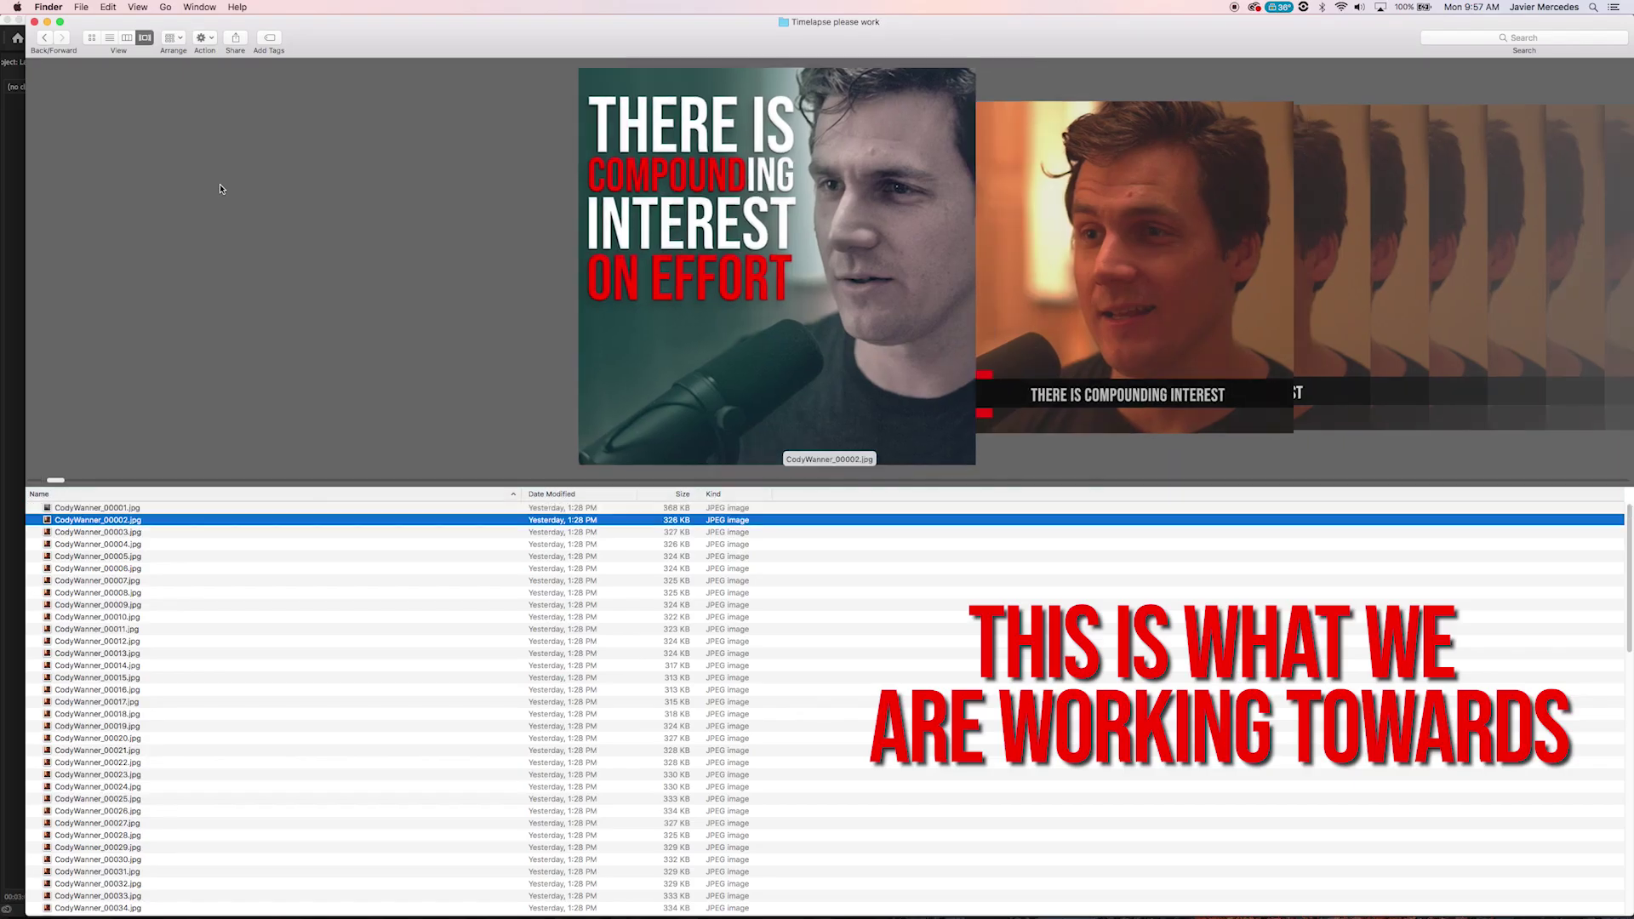
key("Down")
key("Down")
key("Down")
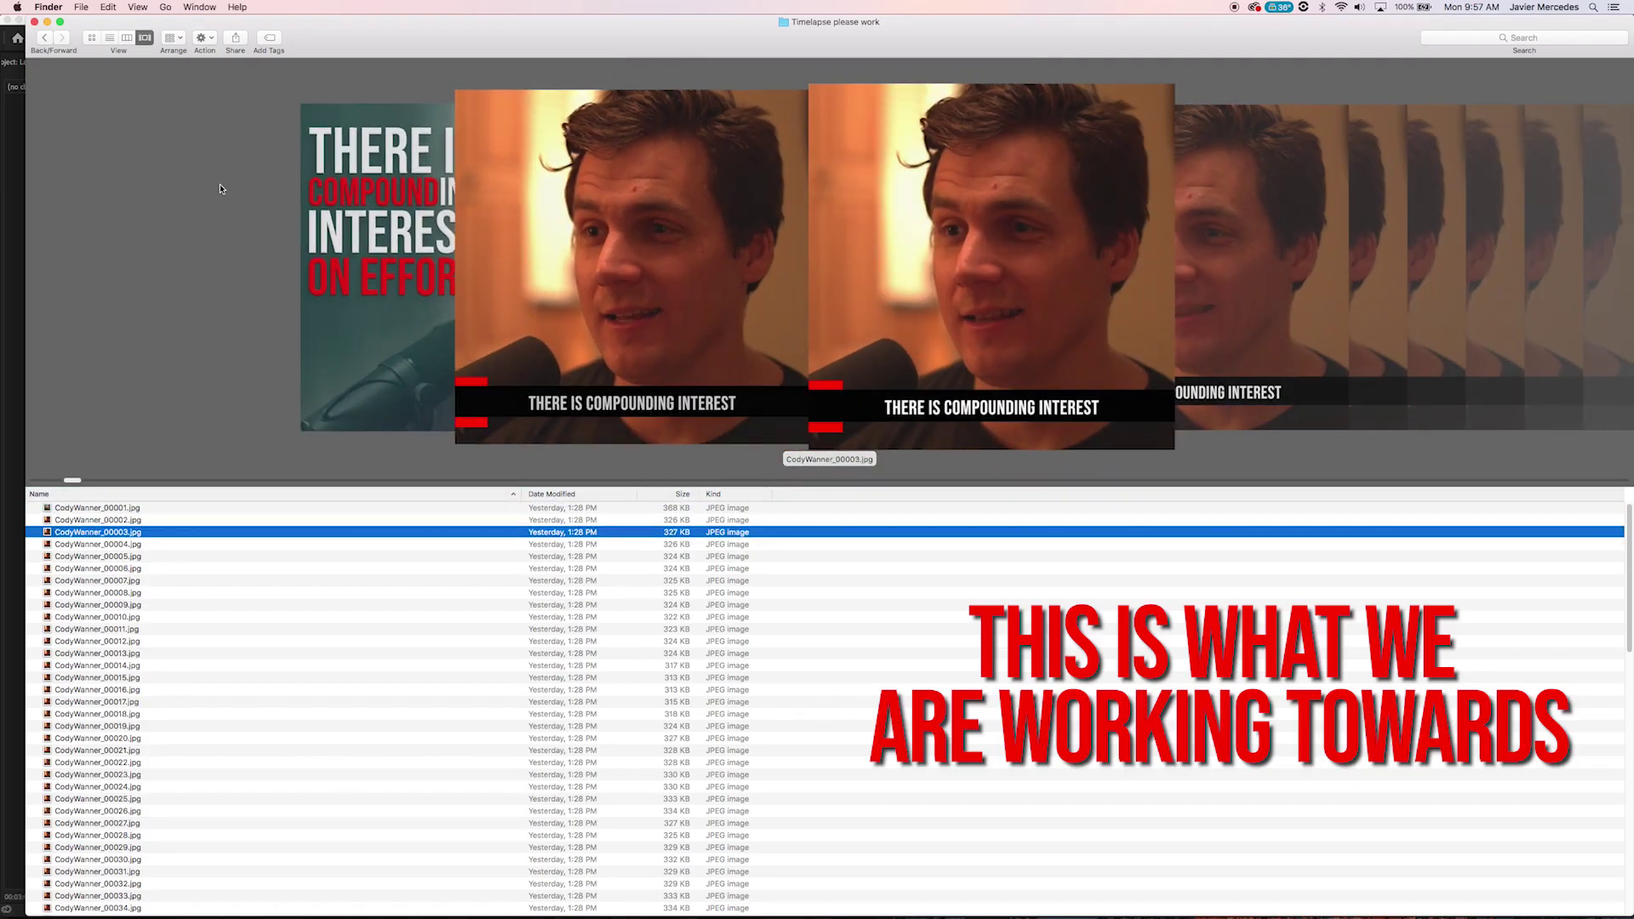
key("Down")
key("Down")
key("Down")
key("Down")
key("Down")
key("Down")
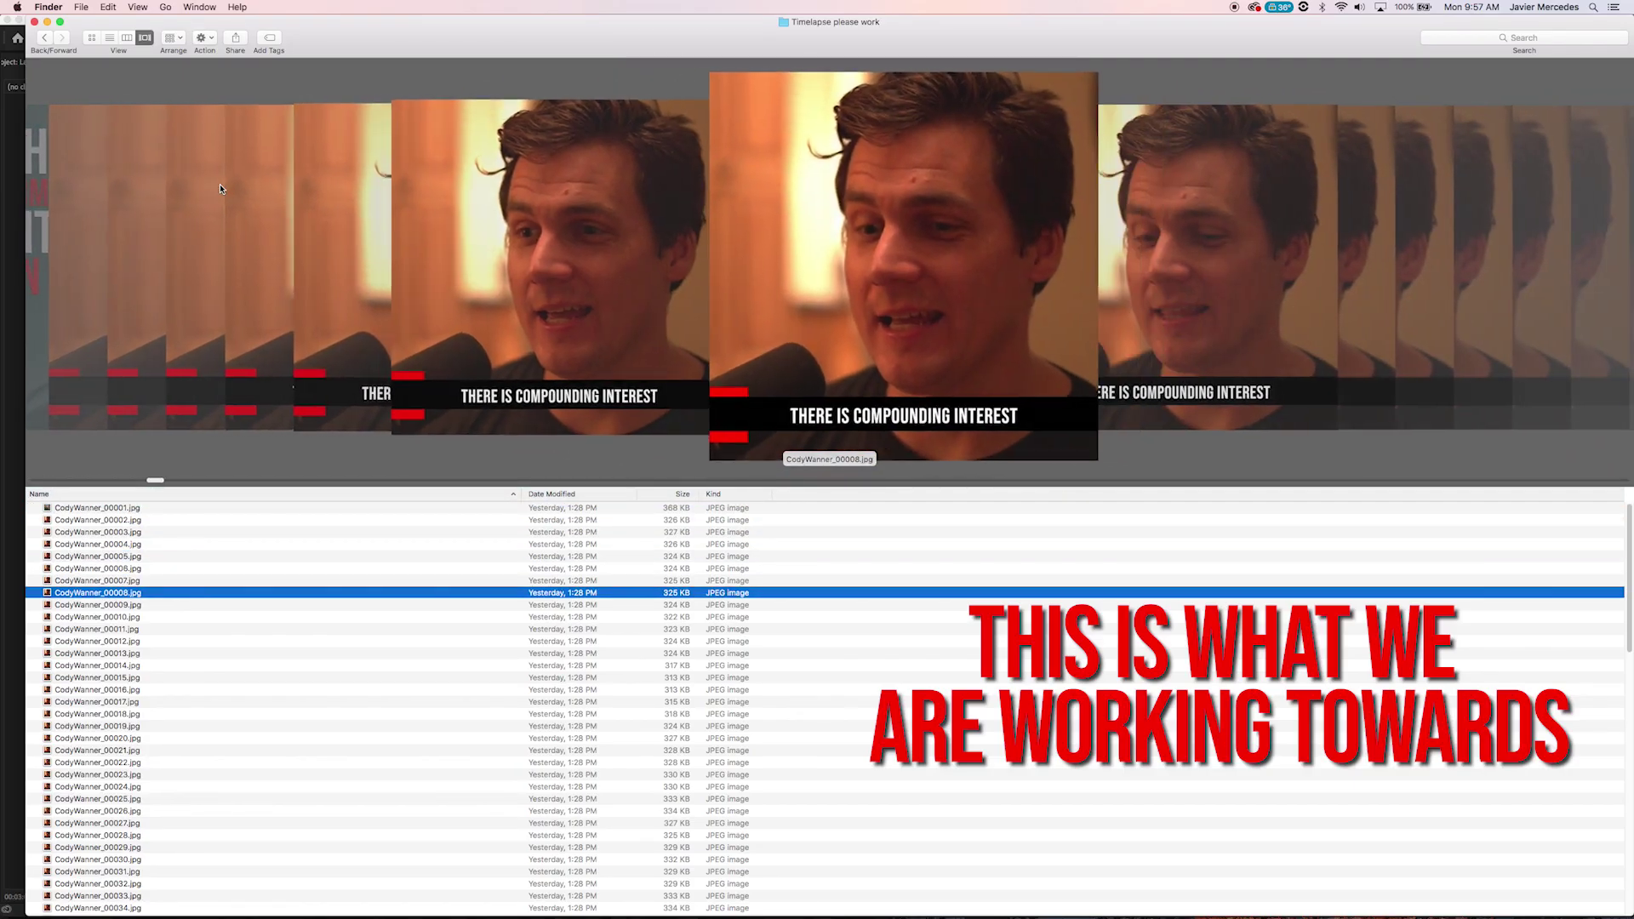
key("Down")
key("Down")
key("Down")
key("Down")
key("Down")
key("Down")
key("Down")
key("Down")
key("Down")
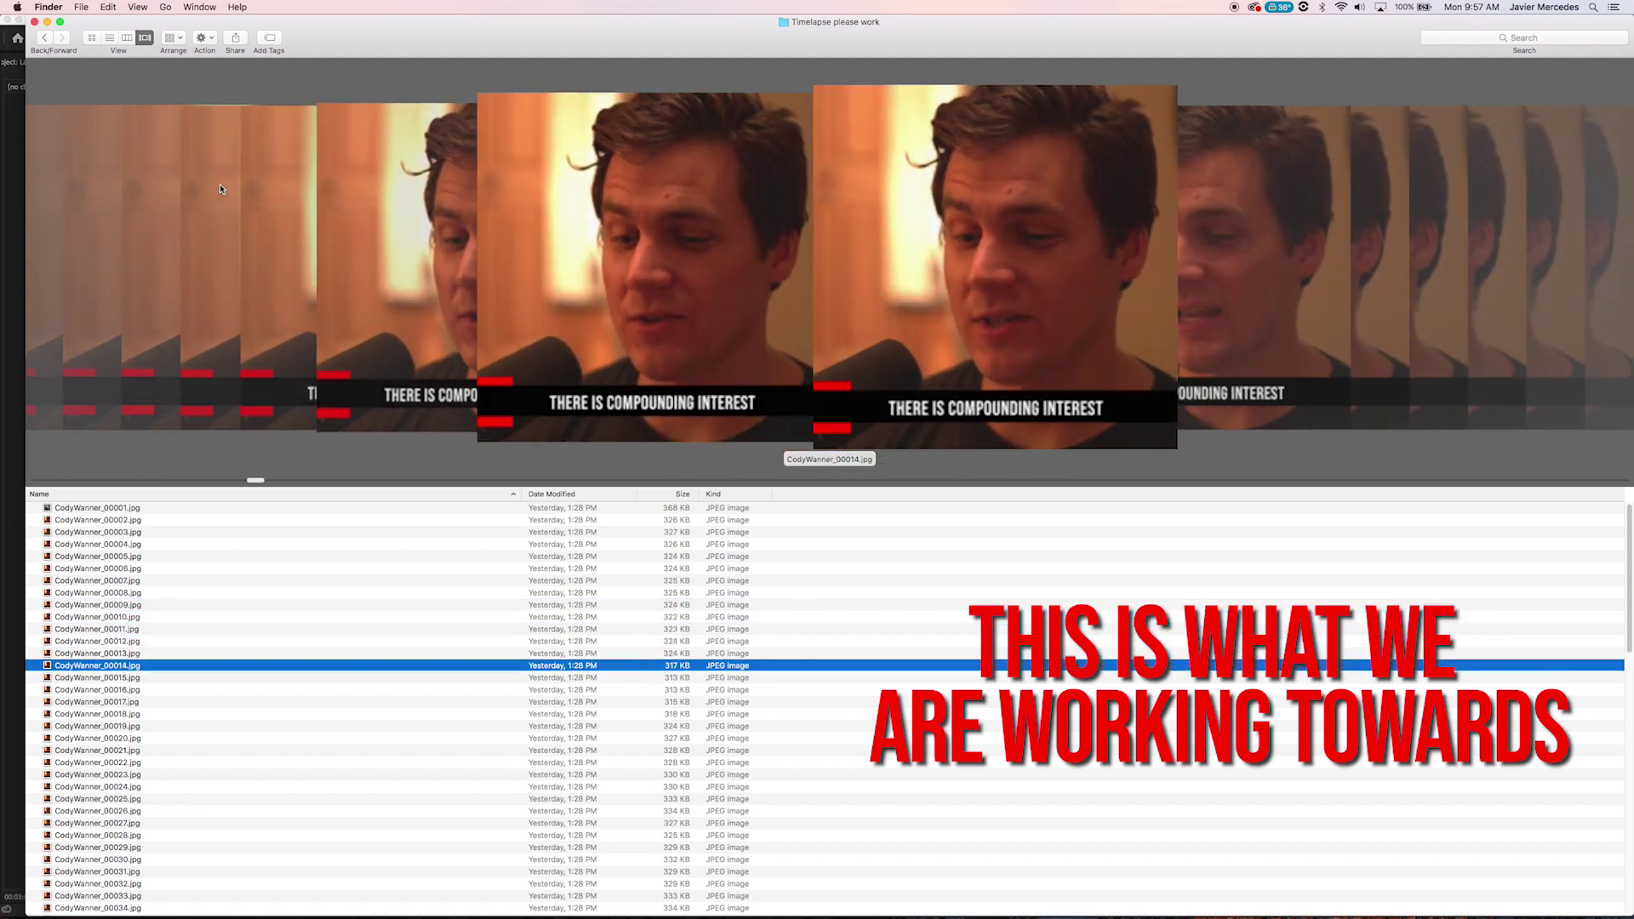
key("Down")
key("Down")
key("Down")
key("Down")
key("Down")
key("Down")
key("Down")
key("Down")
key("Down")
key("Down")
key("Down")
key("Down")
key("Down")
key("Down")
key("Down")
key("Down")
key("Down")
key("Down")
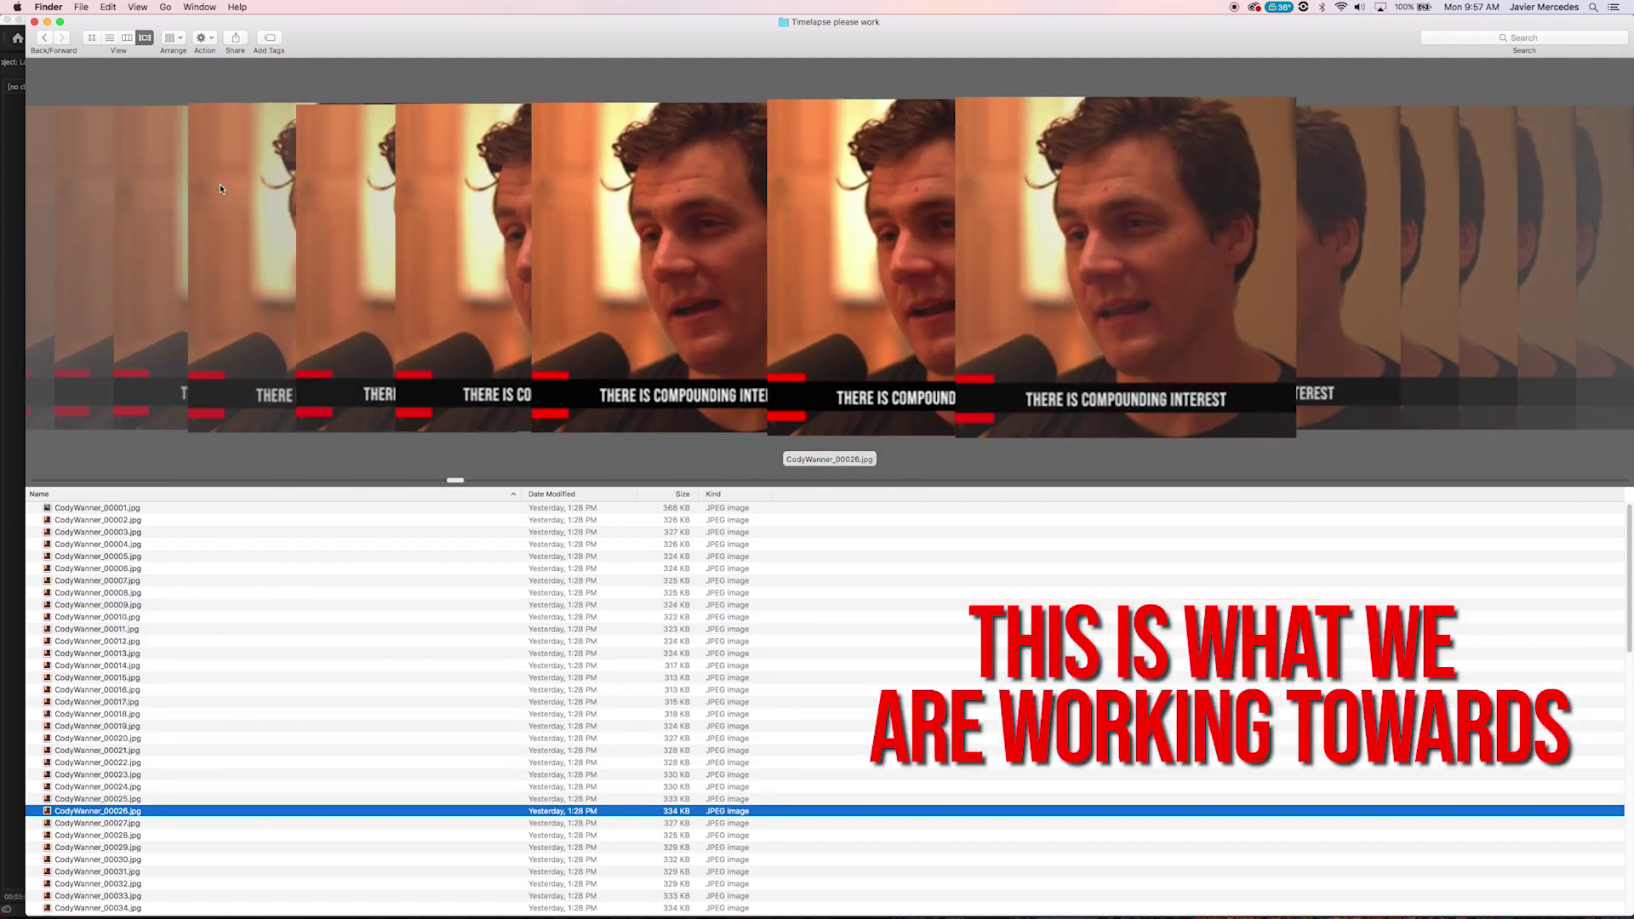
key("Down")
key("Down")
key("Down")
key("Down")
key("Down")
key("Down")
key("Down")
key("Down")
key("Down")
key("Down")
key("Down")
key("Down")
key("Down")
key("Down")
key("Down")
key("Down")
key("Down")
key("Down")
key("Down")
key("Down")
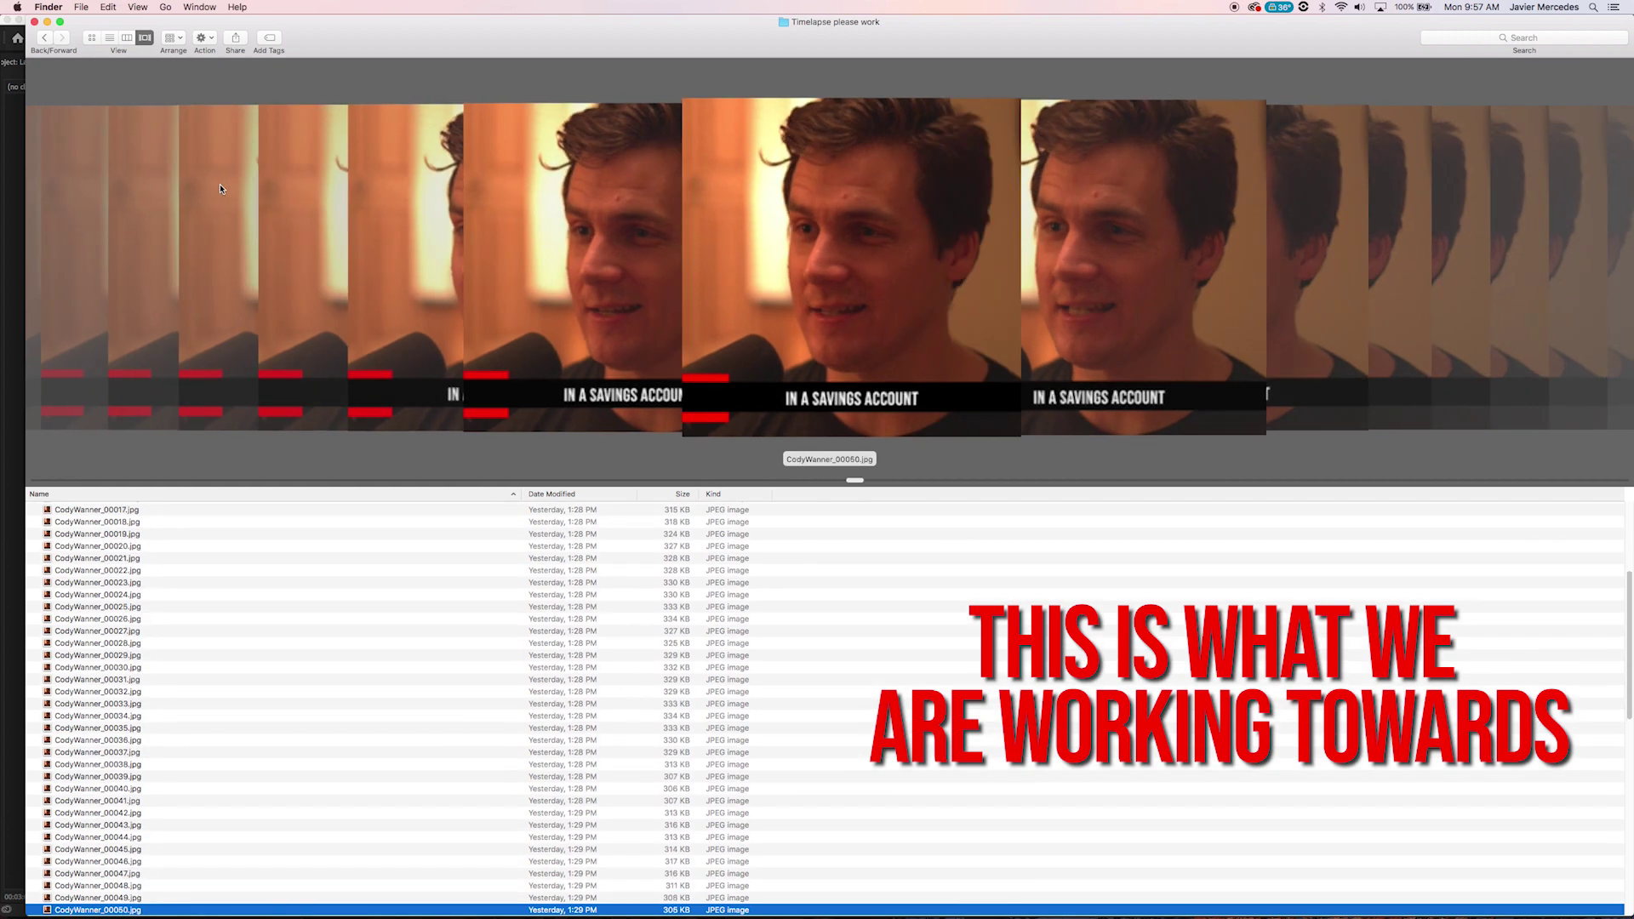
key("Down")
key("Down")
key("Down")
key("Down")
key("Down")
key("Down")
key("Down")
key("Down")
key("Down")
key("Down")
key("Down")
key("Down")
key("Down")
key("Down")
key("Down")
key("Down")
key("Down")
key("Down")
key("Down")
key("Down")
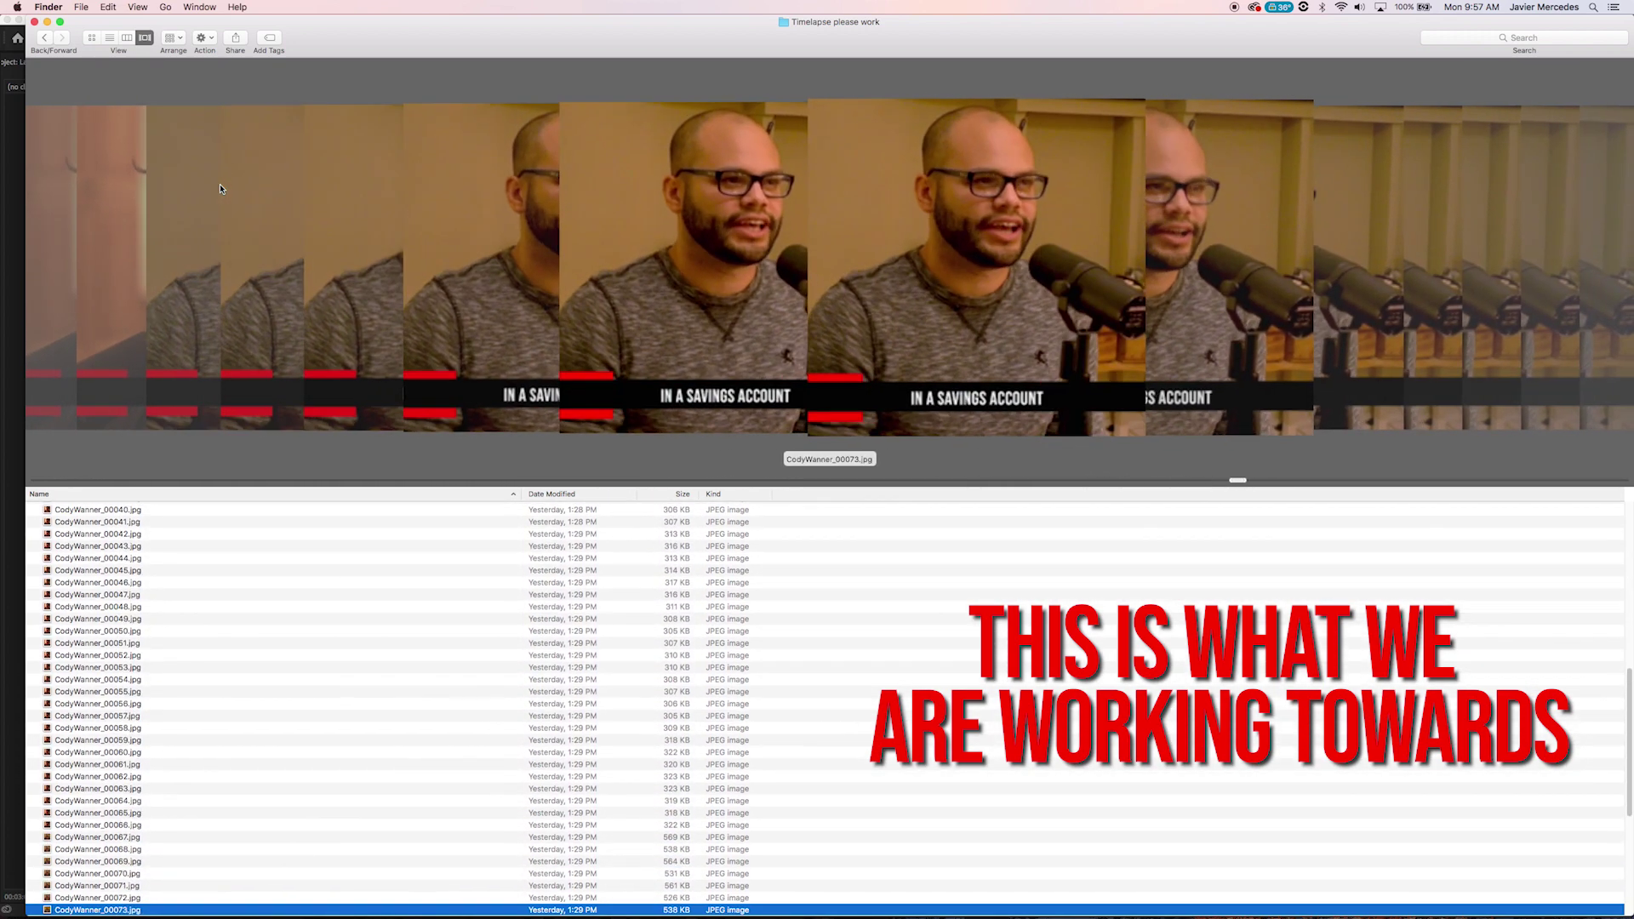
key("Down")
key("Down")
key("Down")
key("Down")
key("Down")
key("Down")
key("Down")
key("Down")
key("Down")
key("Down")
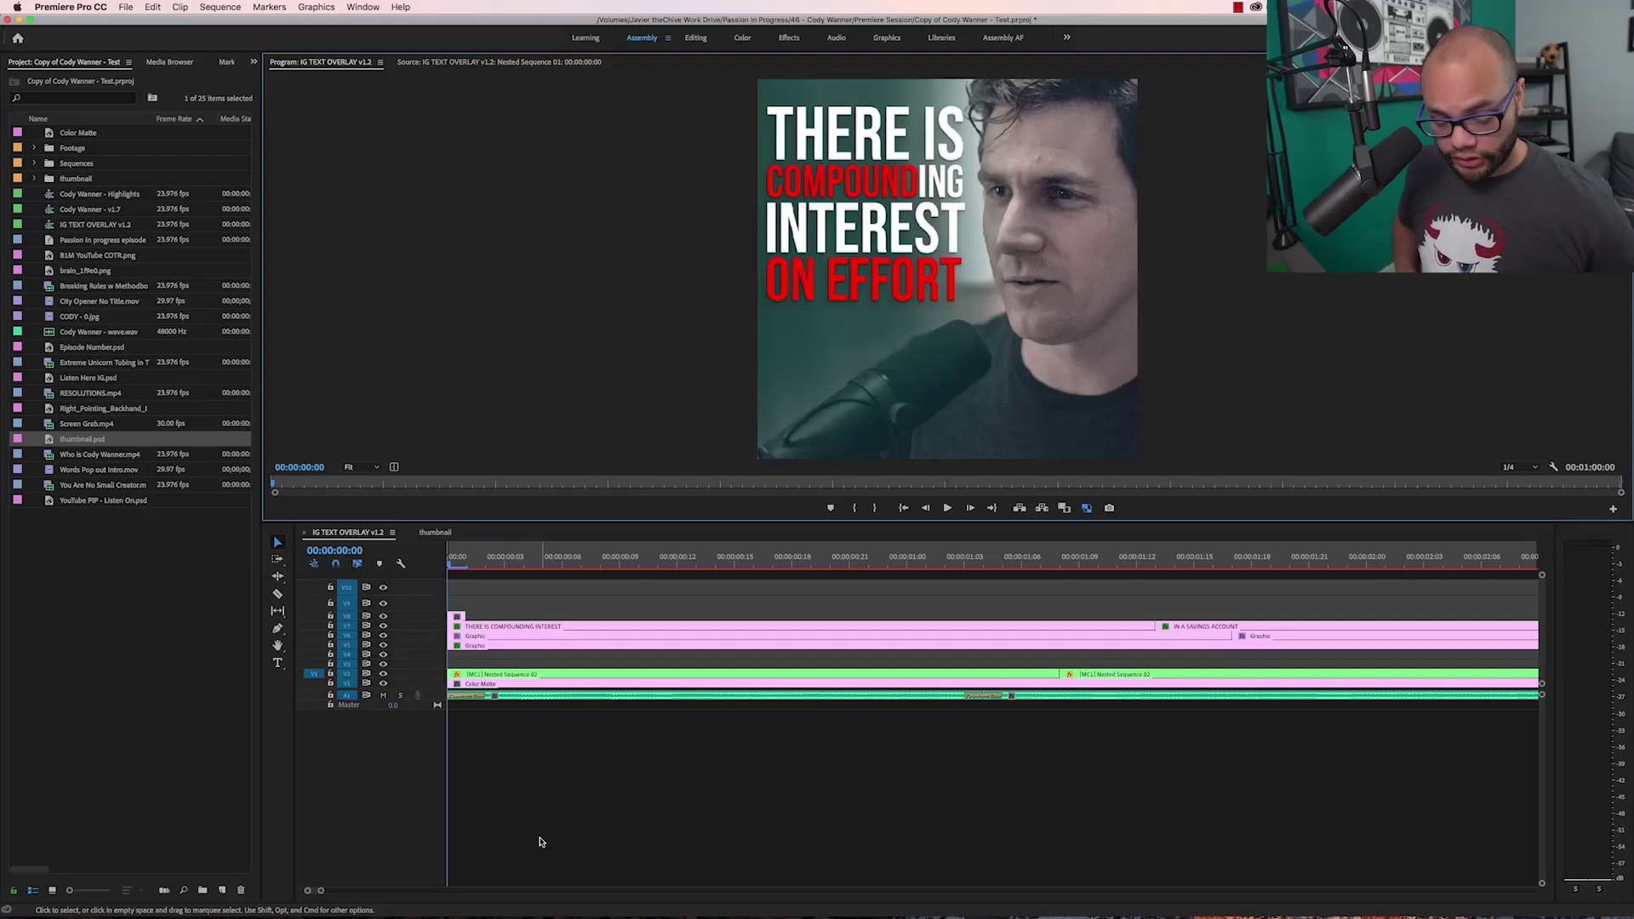
Set the Export Frame destination to a newly created 'Timelapse 1 Place Holder' folder
key("super+shift+e")
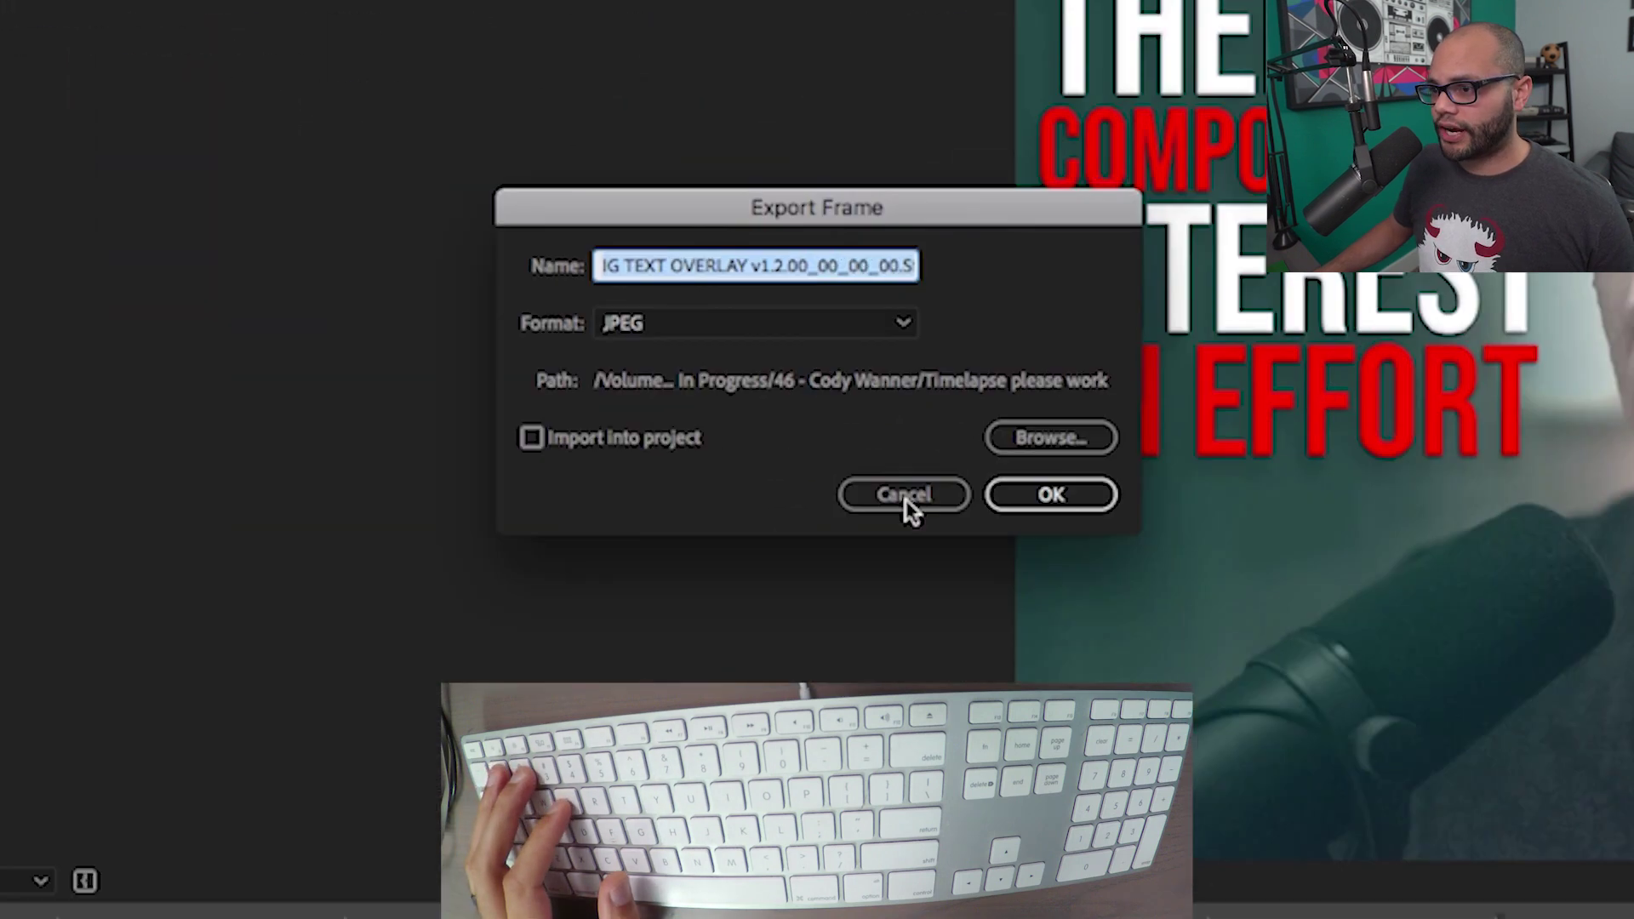
left_click_drag(804, 208, 982, 374)
left_click(1220, 609)
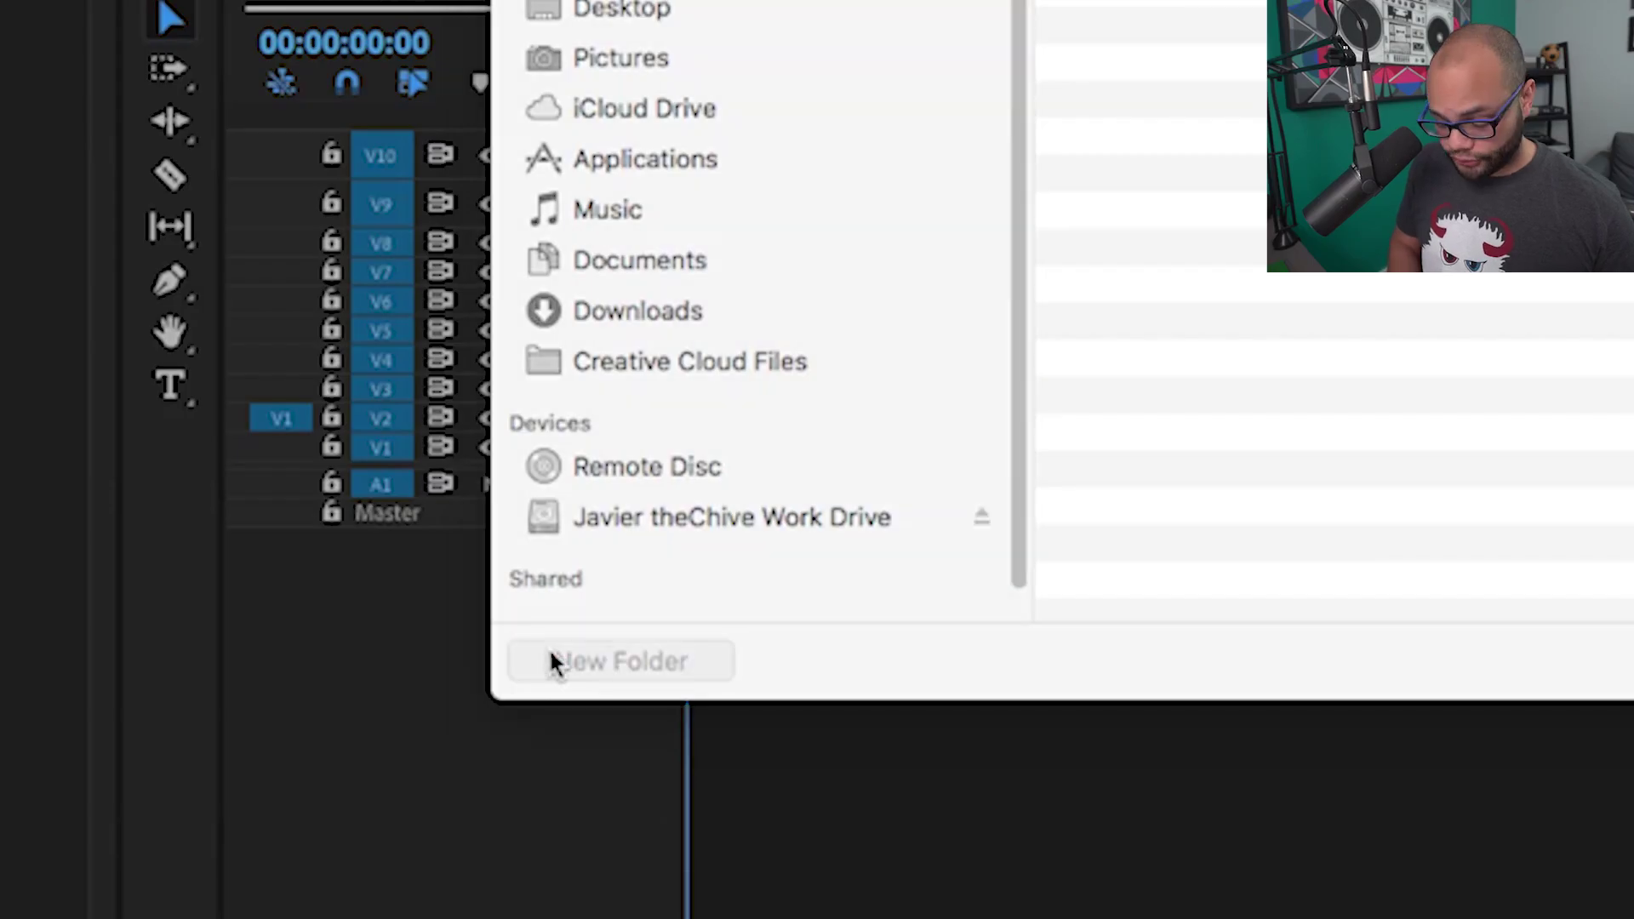
left_click(549, 657)
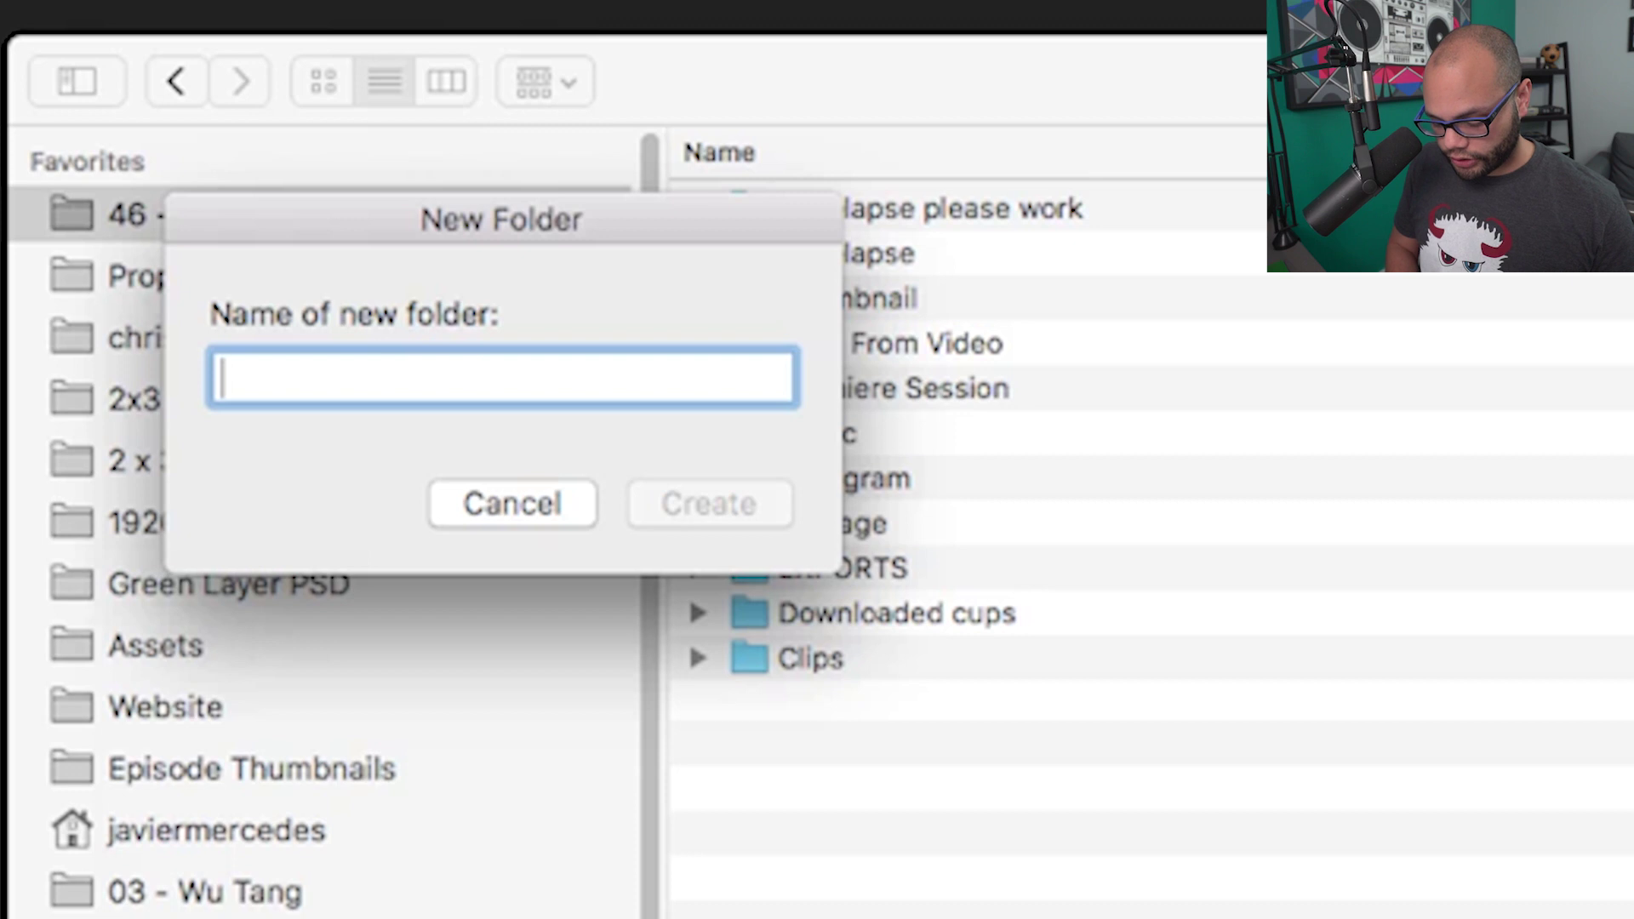
type("Timela")
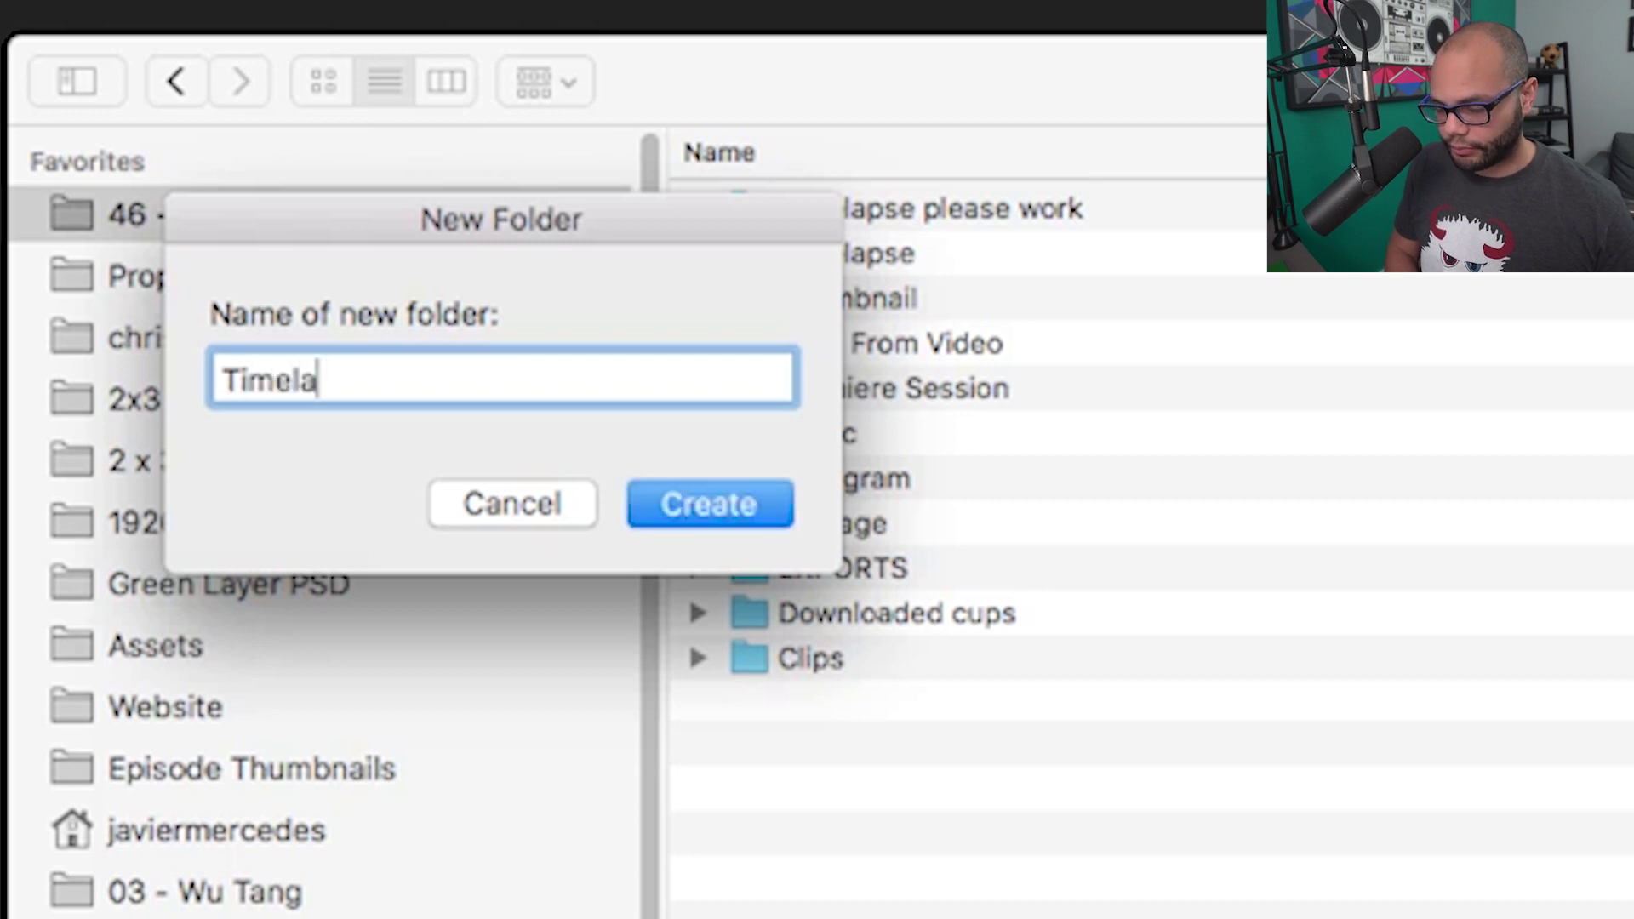
type("pse 1")
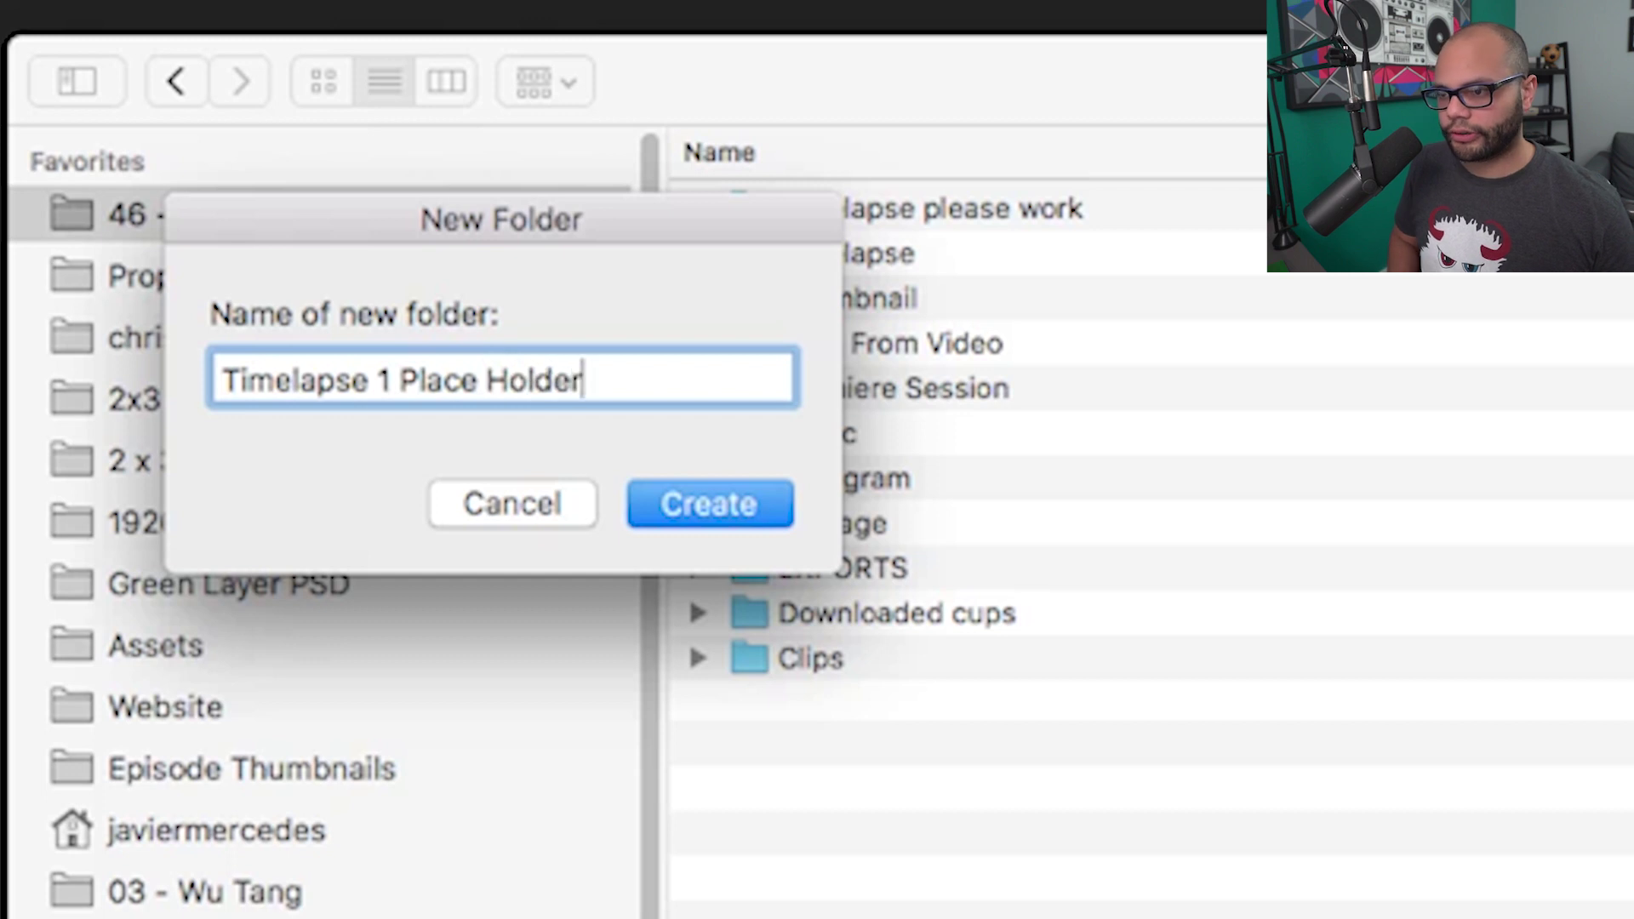
type(" Place Holder")
key("Return")
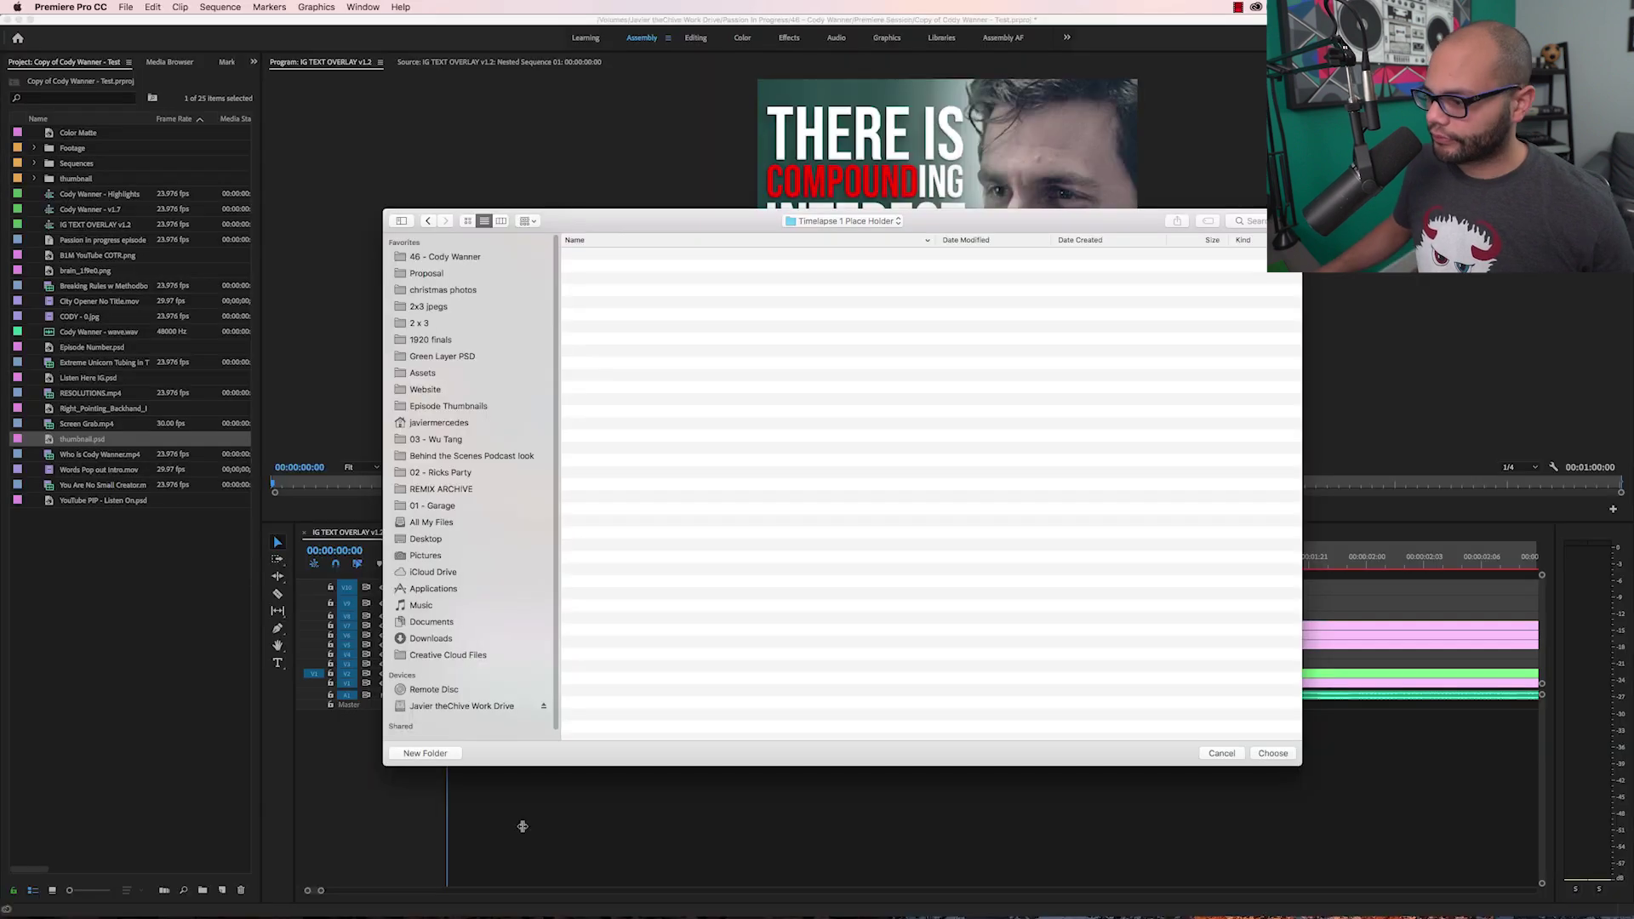
left_click(1268, 751)
left_click(725, 316)
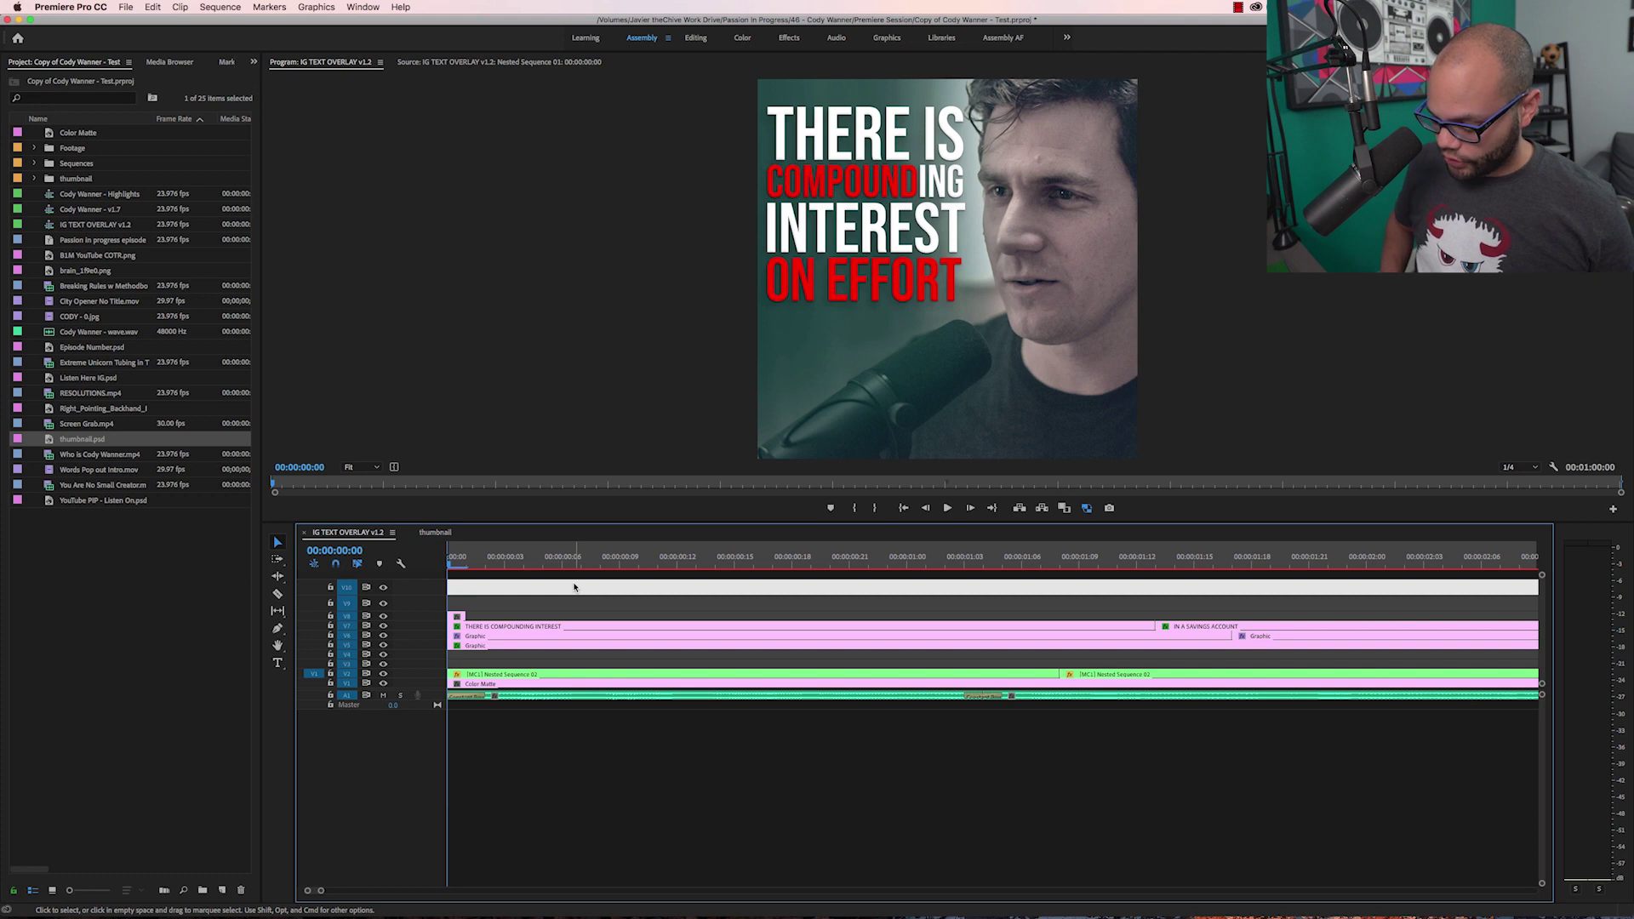
Step forward and export each of the next two frames as a JPEG still
key("Right")
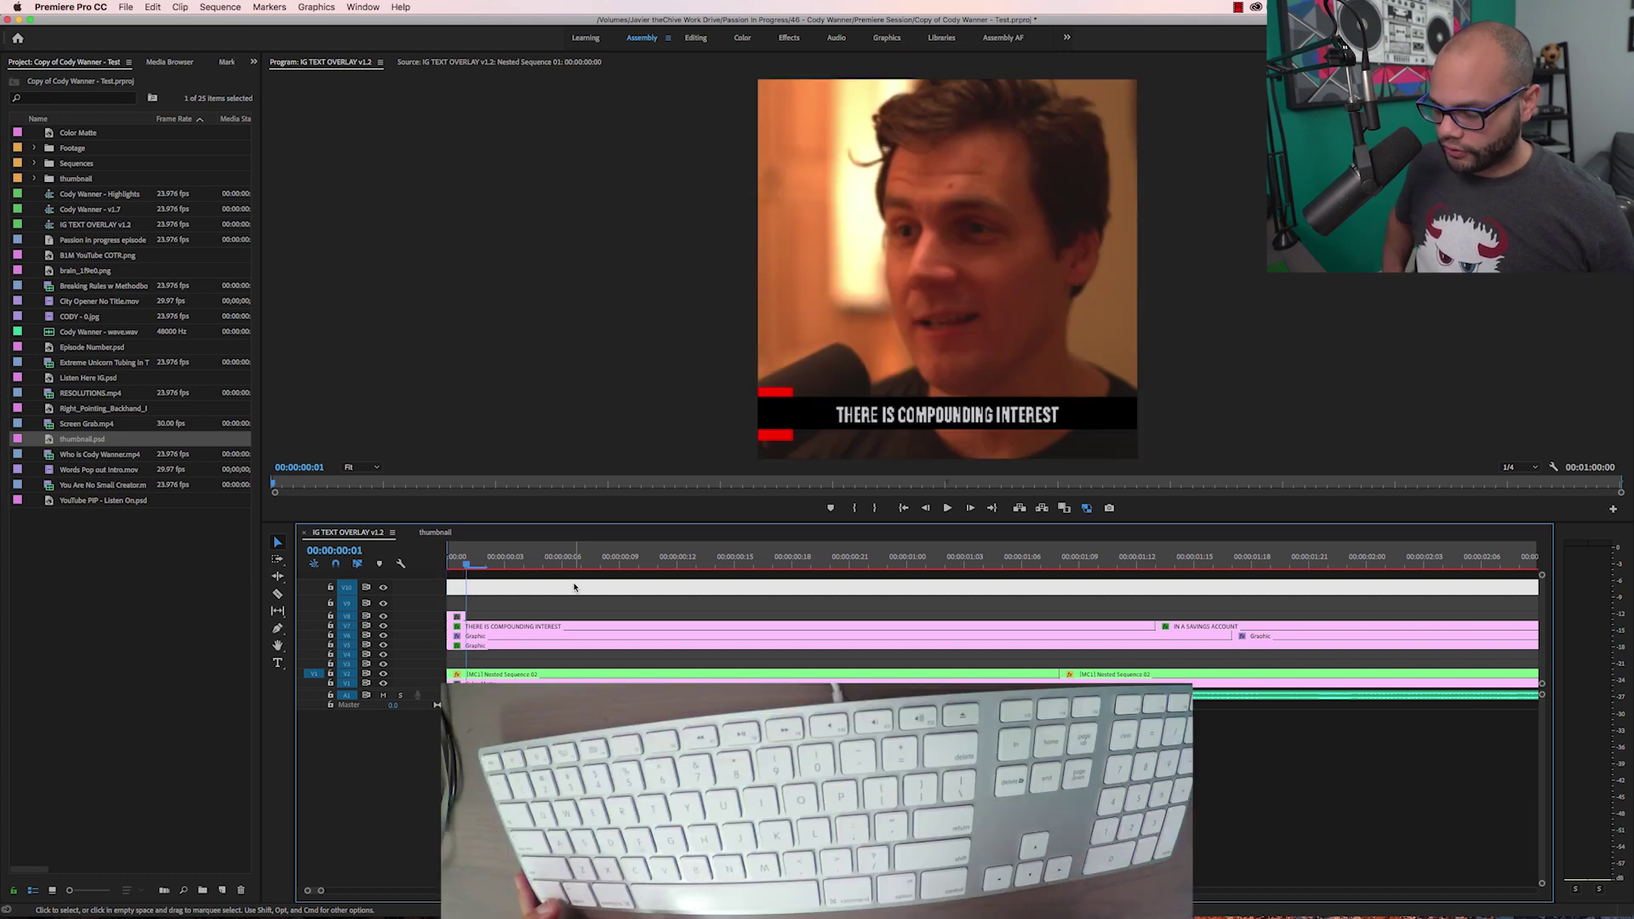
key("shift+e")
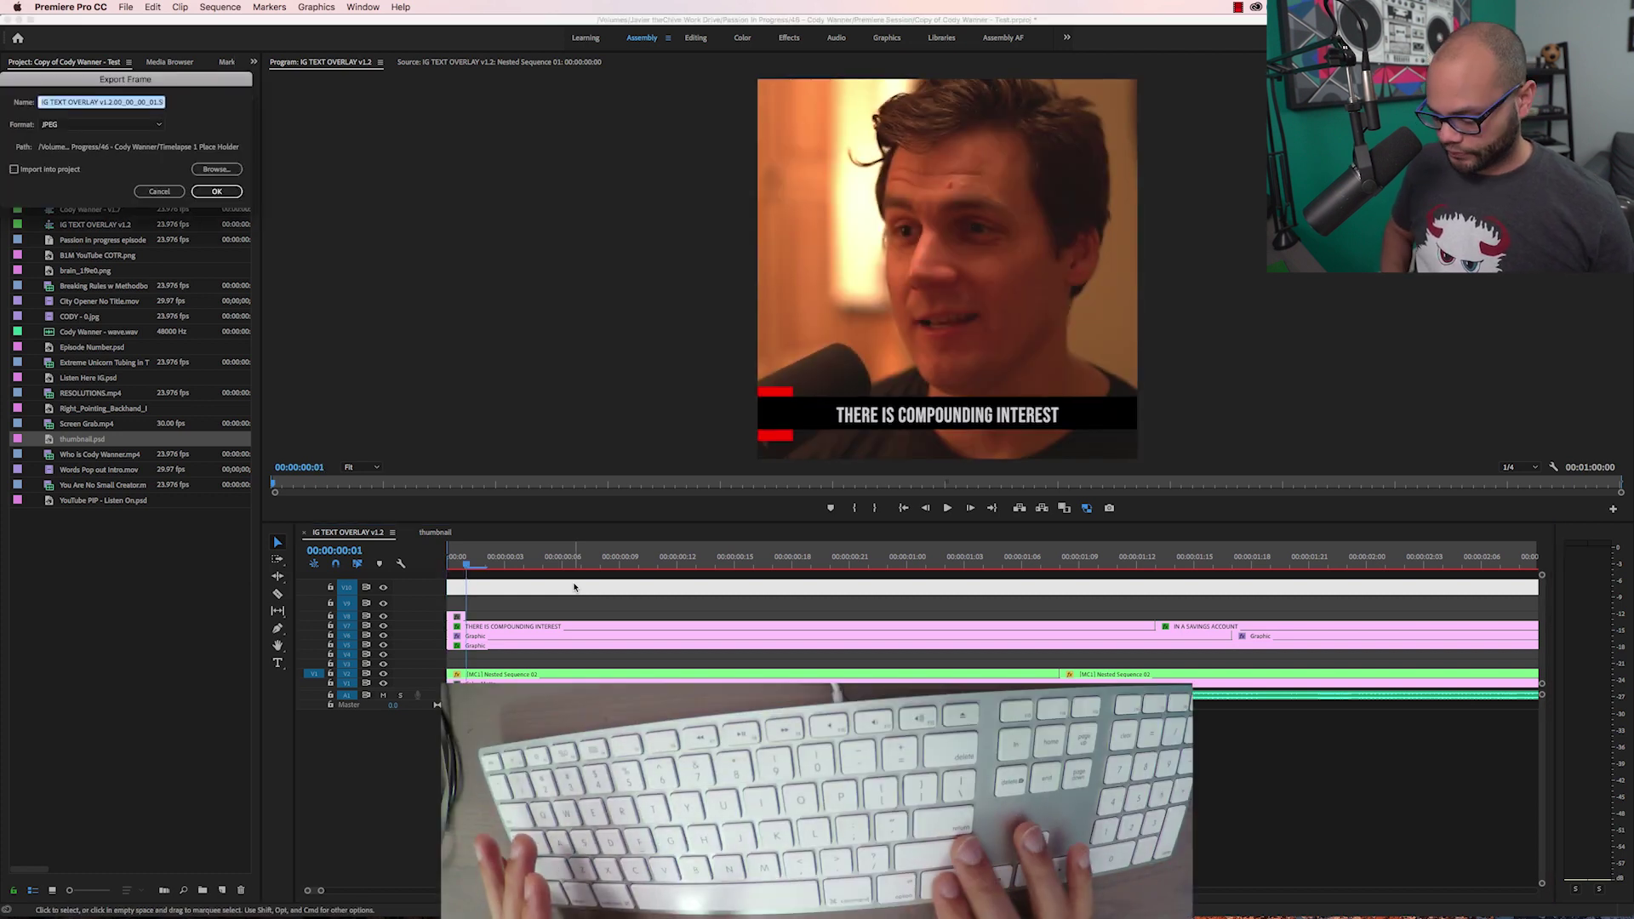
key("Return")
key("Right")
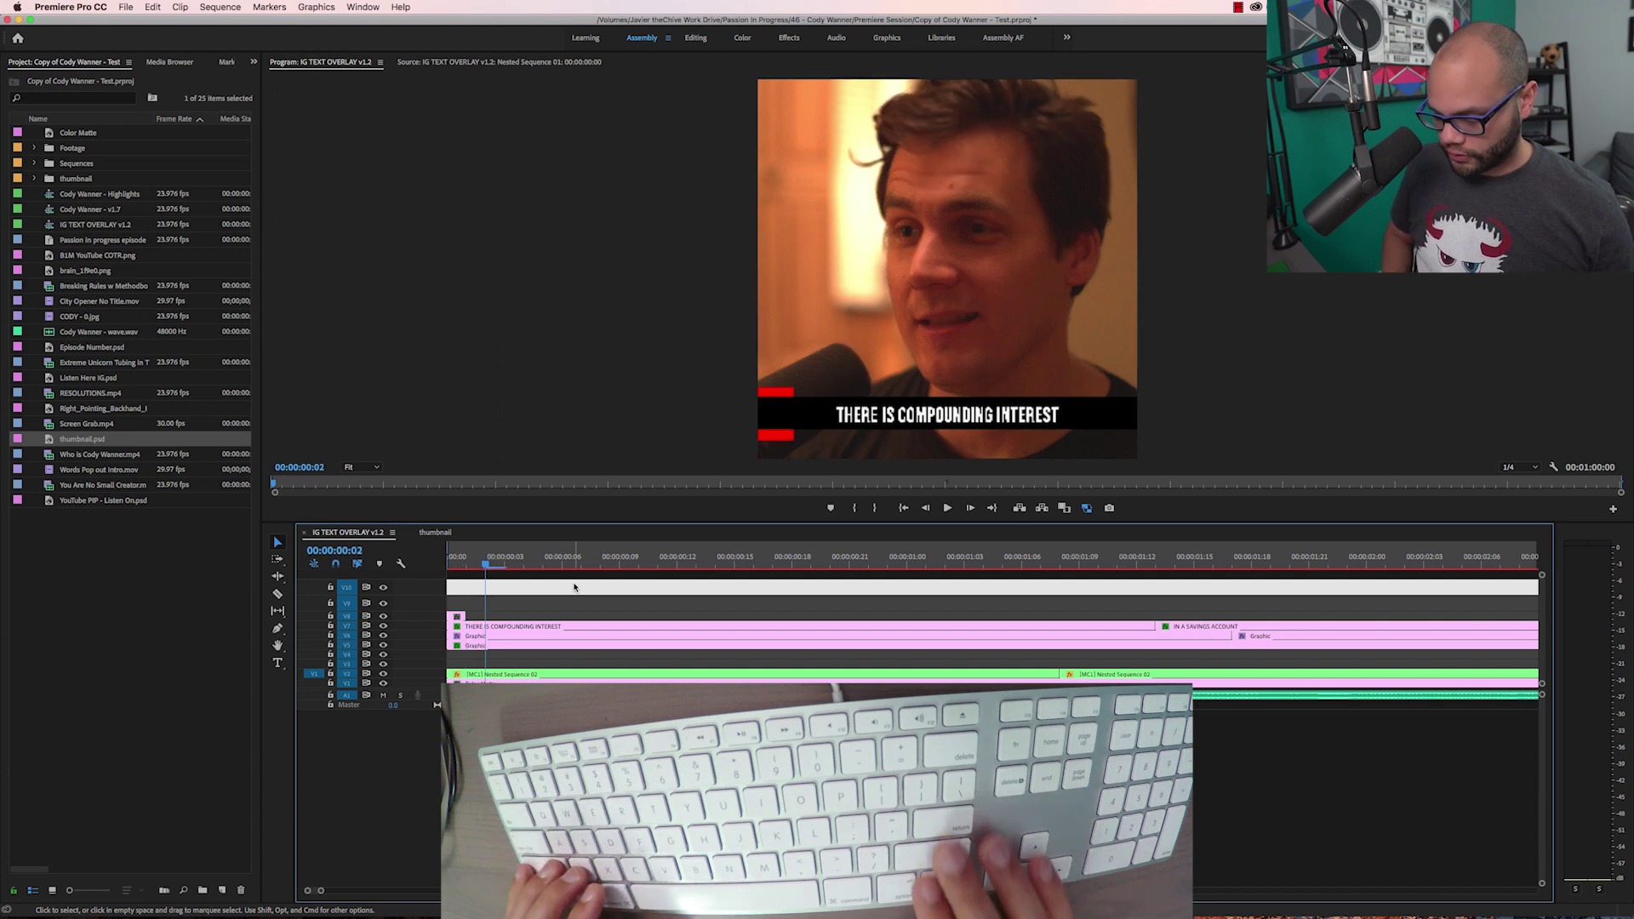
key("shift+e")
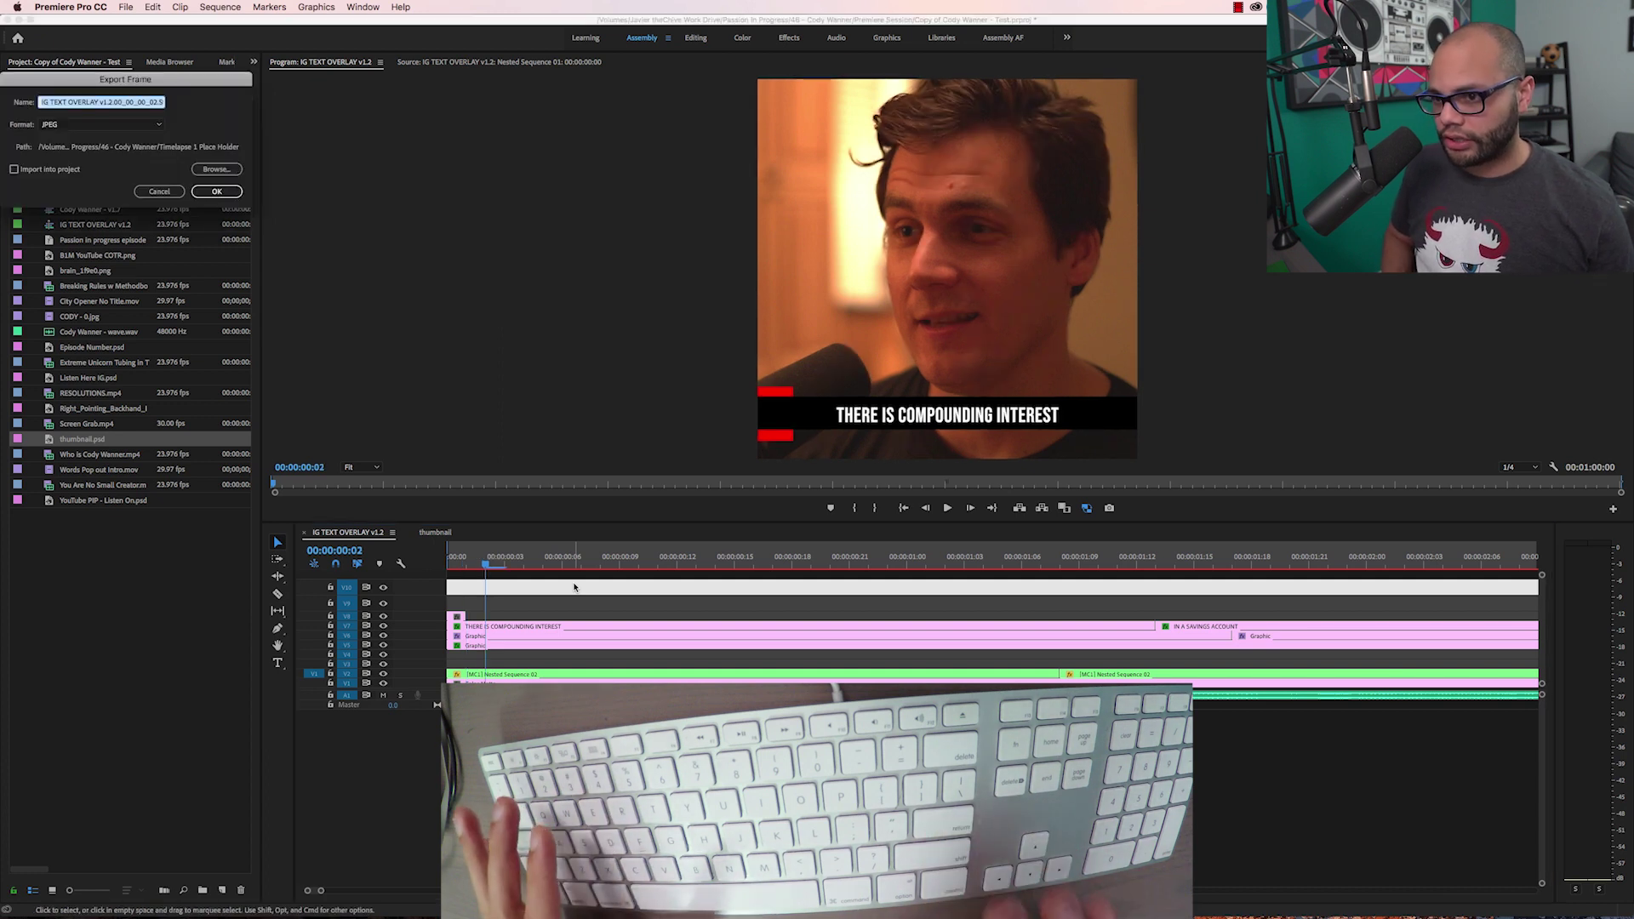
key("Return")
Check the exported stills in the Timelapse 1 Place Holder folder in Finder
left_click(241, 887)
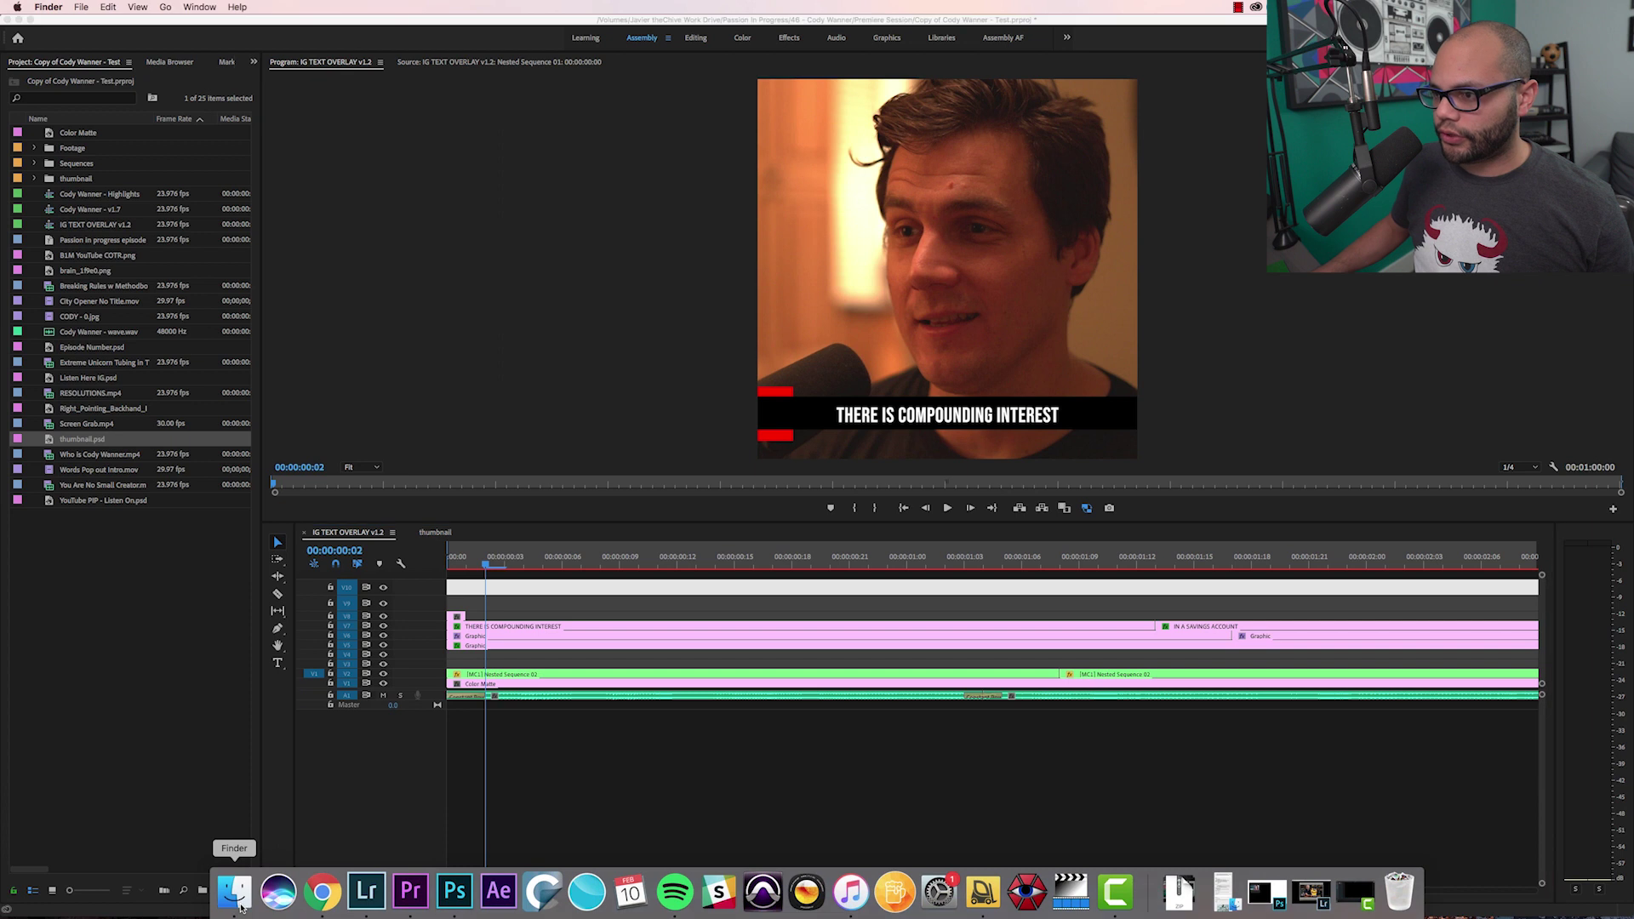
left_click(160, 319)
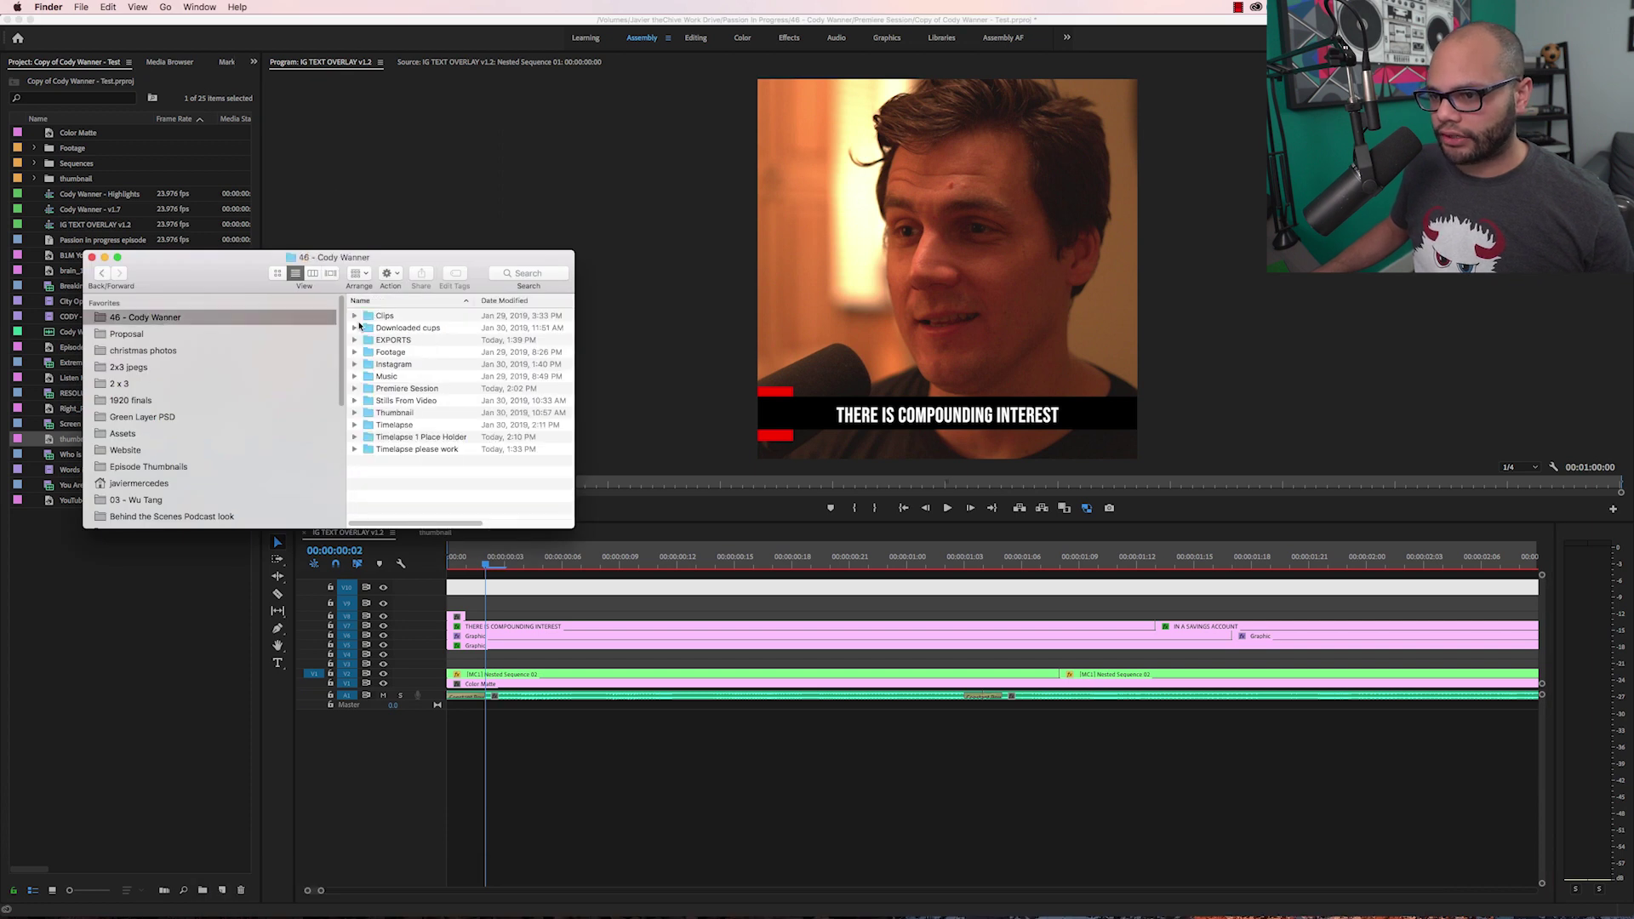
double_click(422, 436)
left_click_drag(573, 526, 933, 635)
left_click_drag(553, 273, 483, 74)
left_click(580, 589)
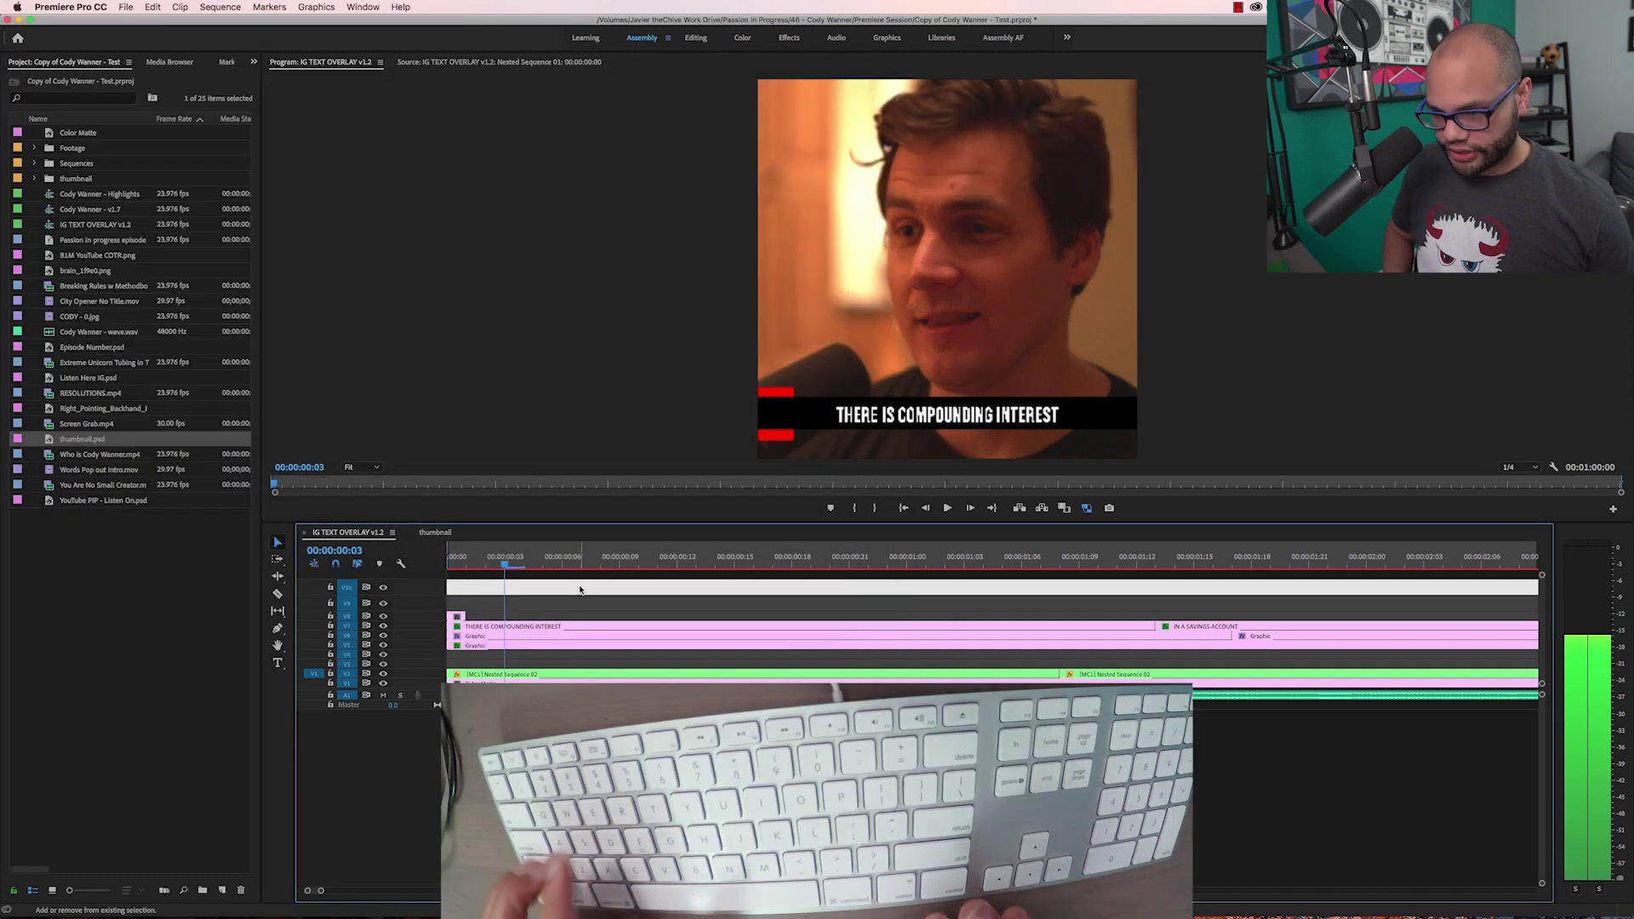
Advance four frames, then export a JPEG still of each following frame up to the IN ANYBODY'S LIFE caption
key("Right")
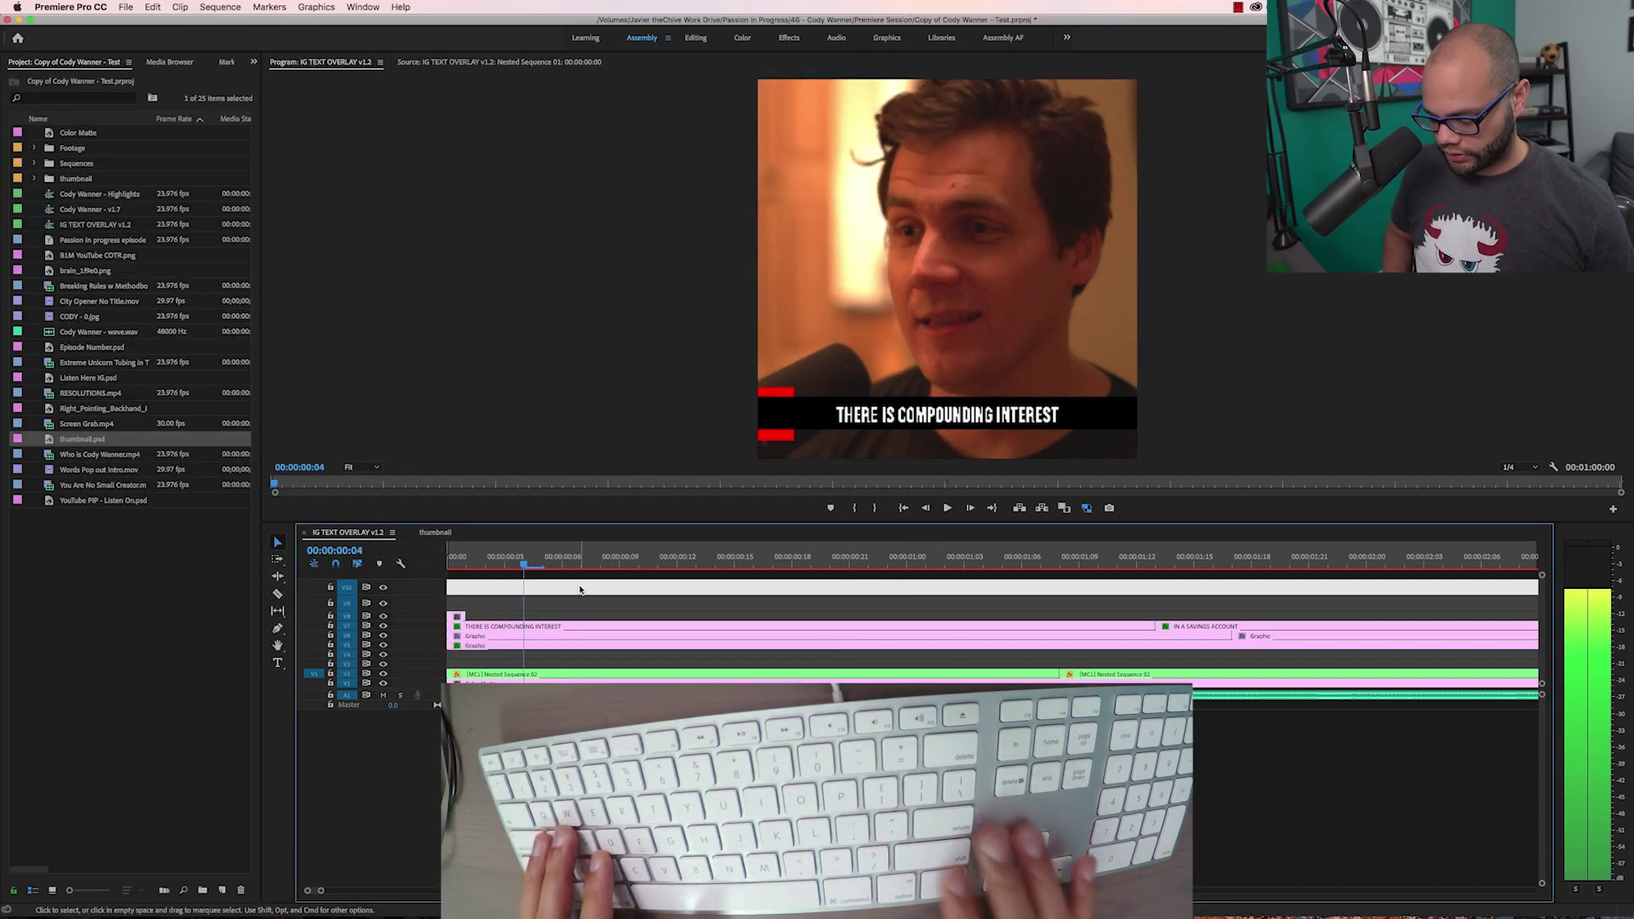
key("Right")
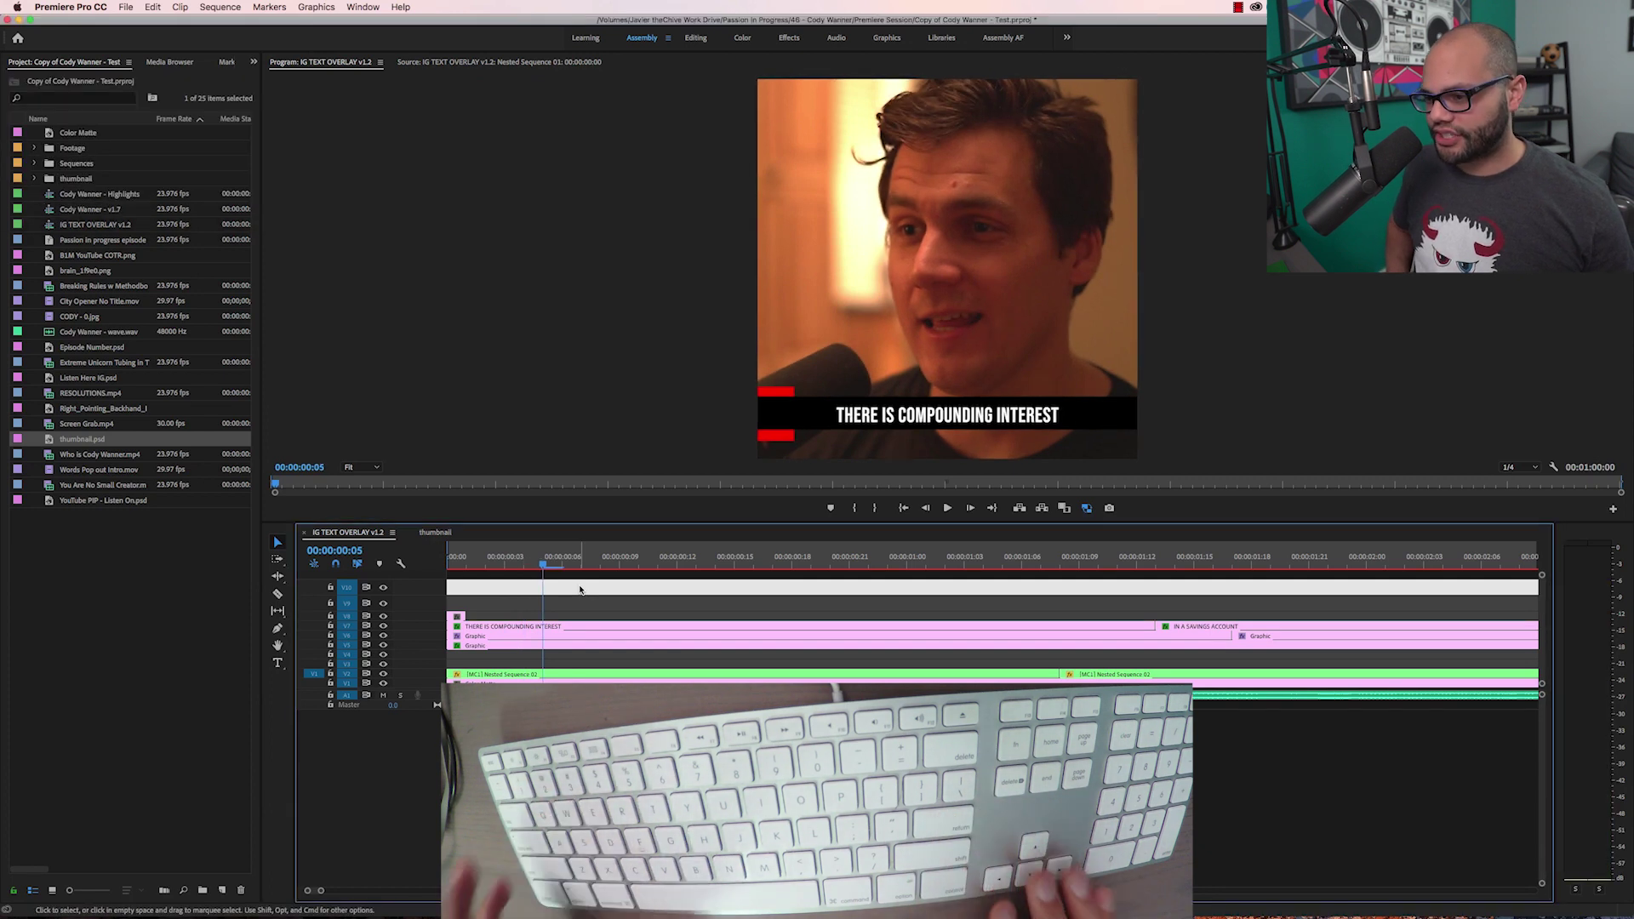
key("Right")
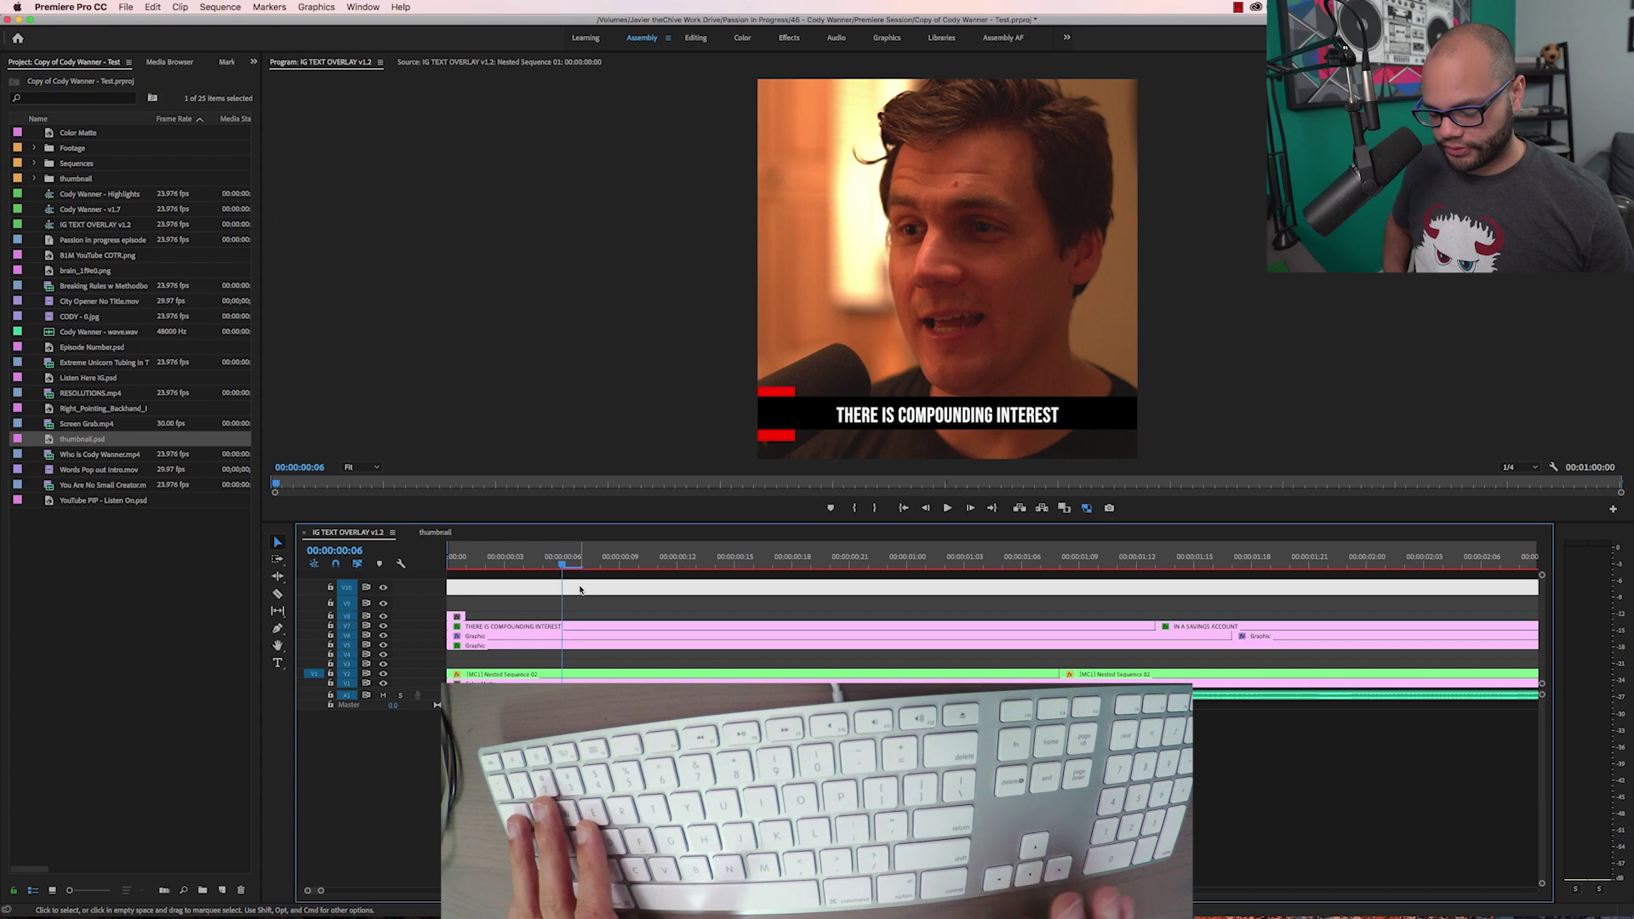
key("Right")
key("shift+e")
key("Escape")
key("Right")
key("shift+e")
key("Escape")
key("Right")
key("shift+e")
key("Escape")
key("space")
key("space")
key("shift+e")
key("Escape")
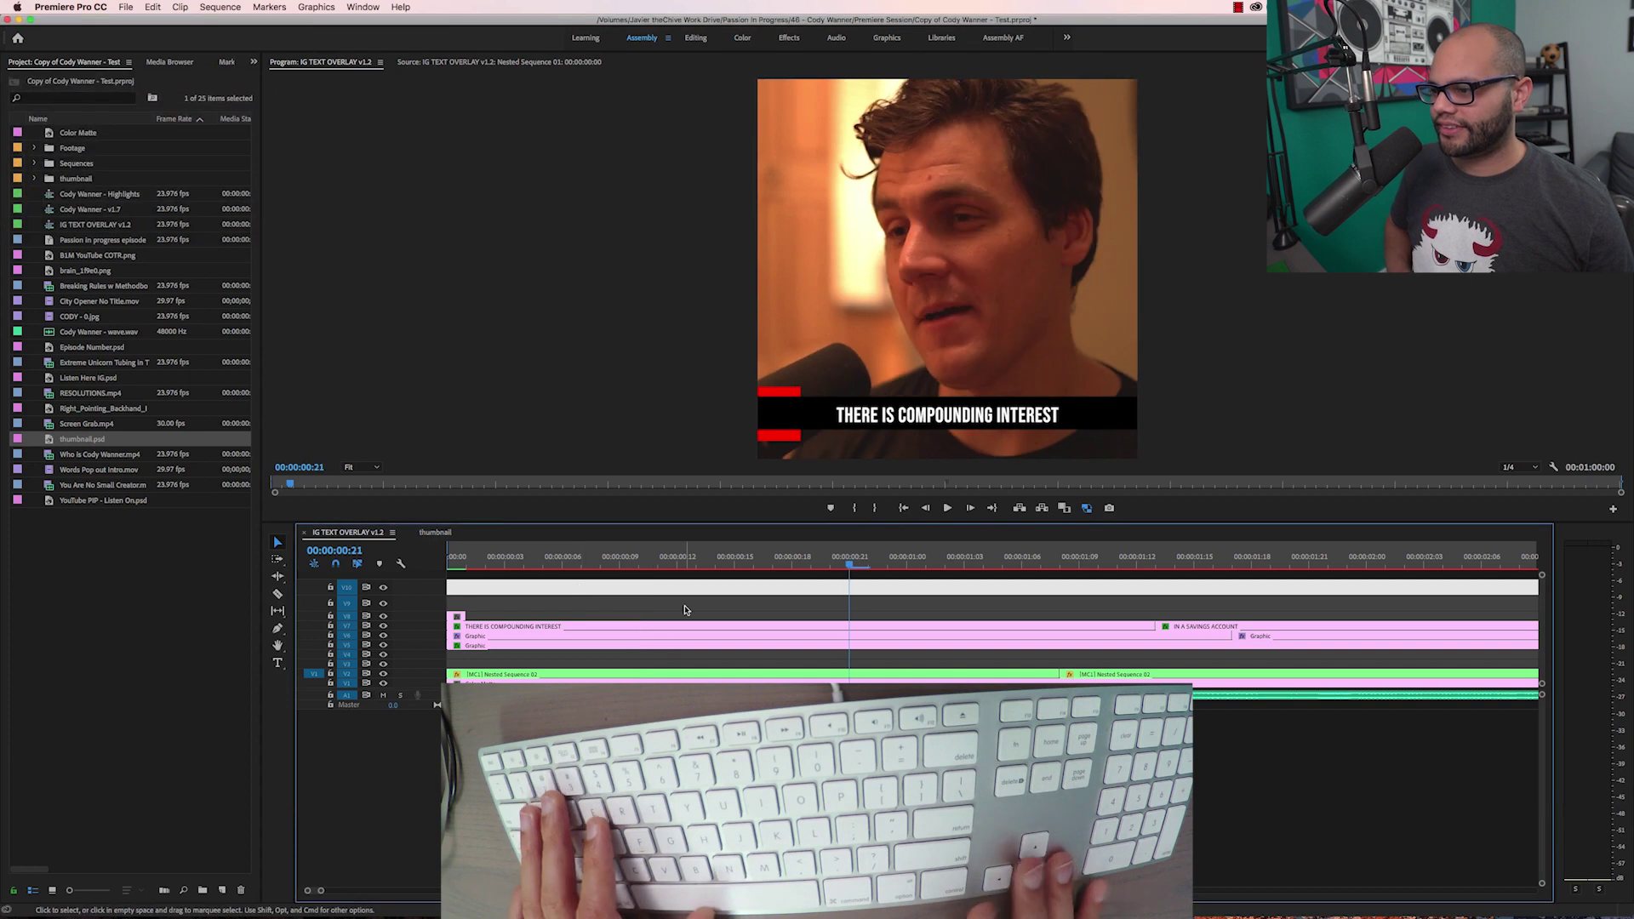
key("Right")
key("shift+e")
key("Escape")
key("Right")
key("shift+e")
key("Escape")
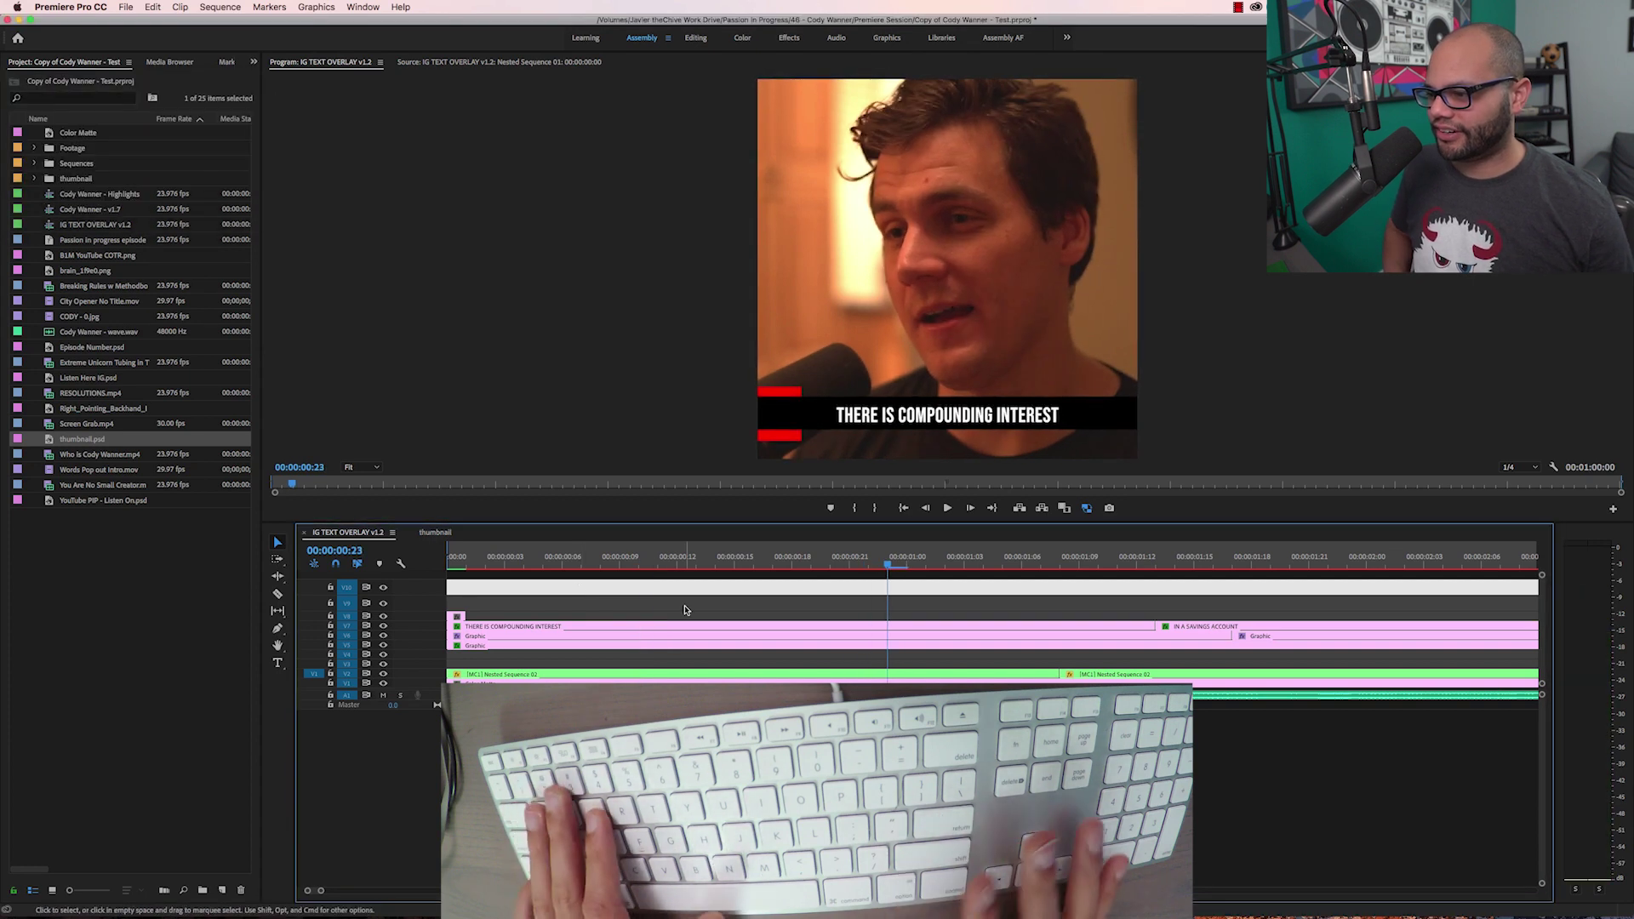
key("Right")
key("shift+e")
key("Escape")
key("Right")
key("shift+e")
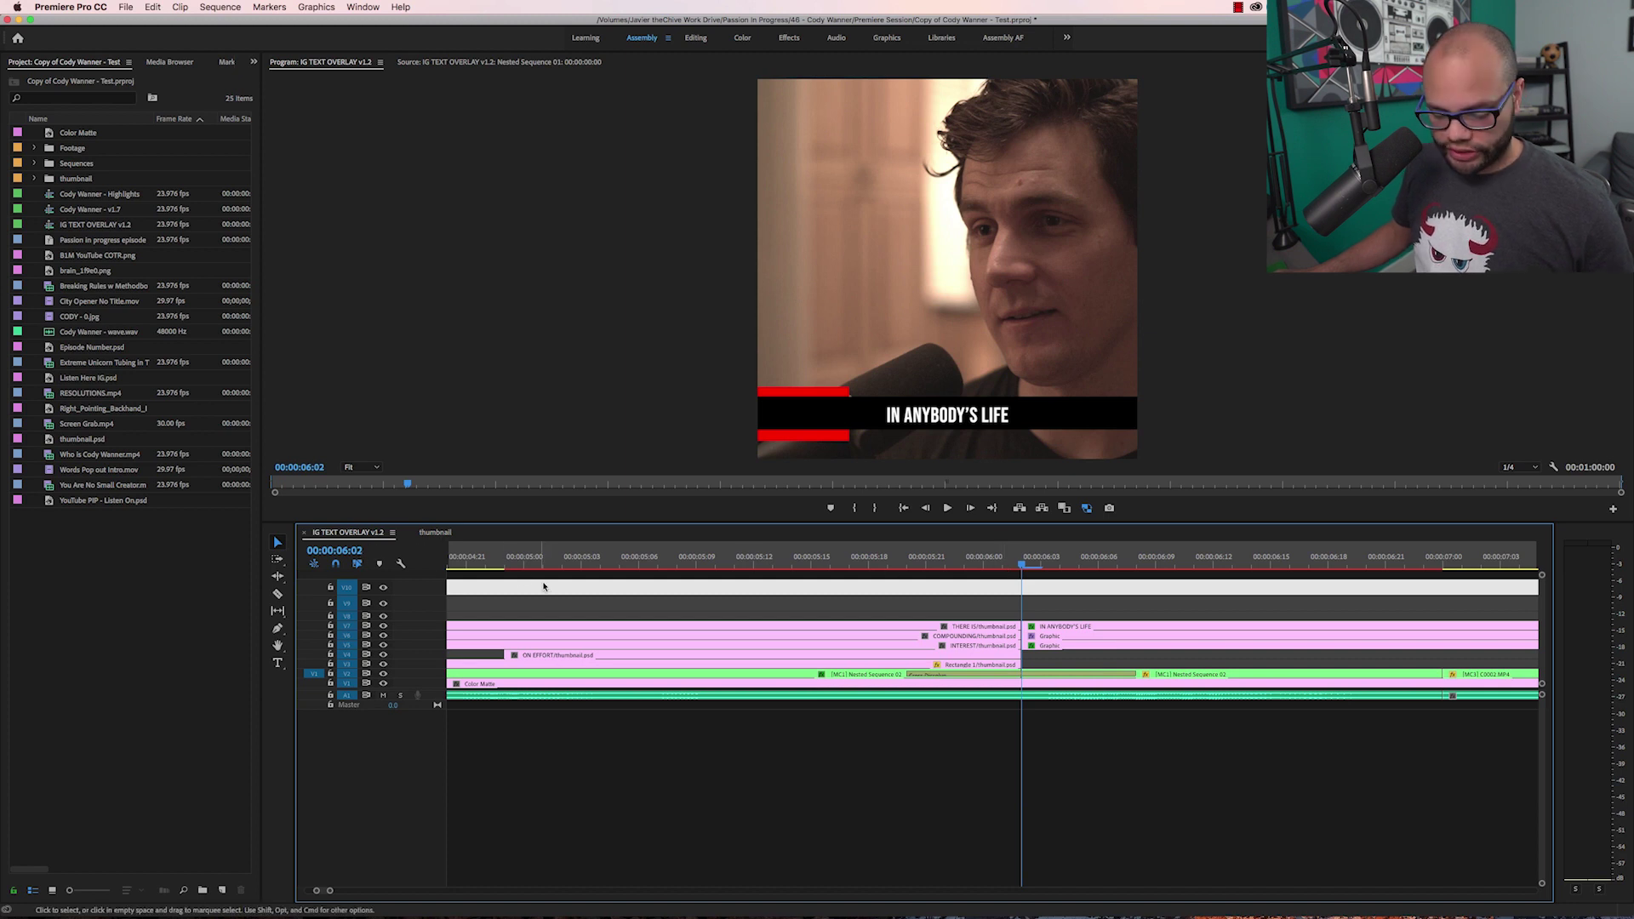
Select the range of stills from Still322 through Still468 in Timelapse 1 Place Holder
left_click_drag(919, 572, 1023, 555)
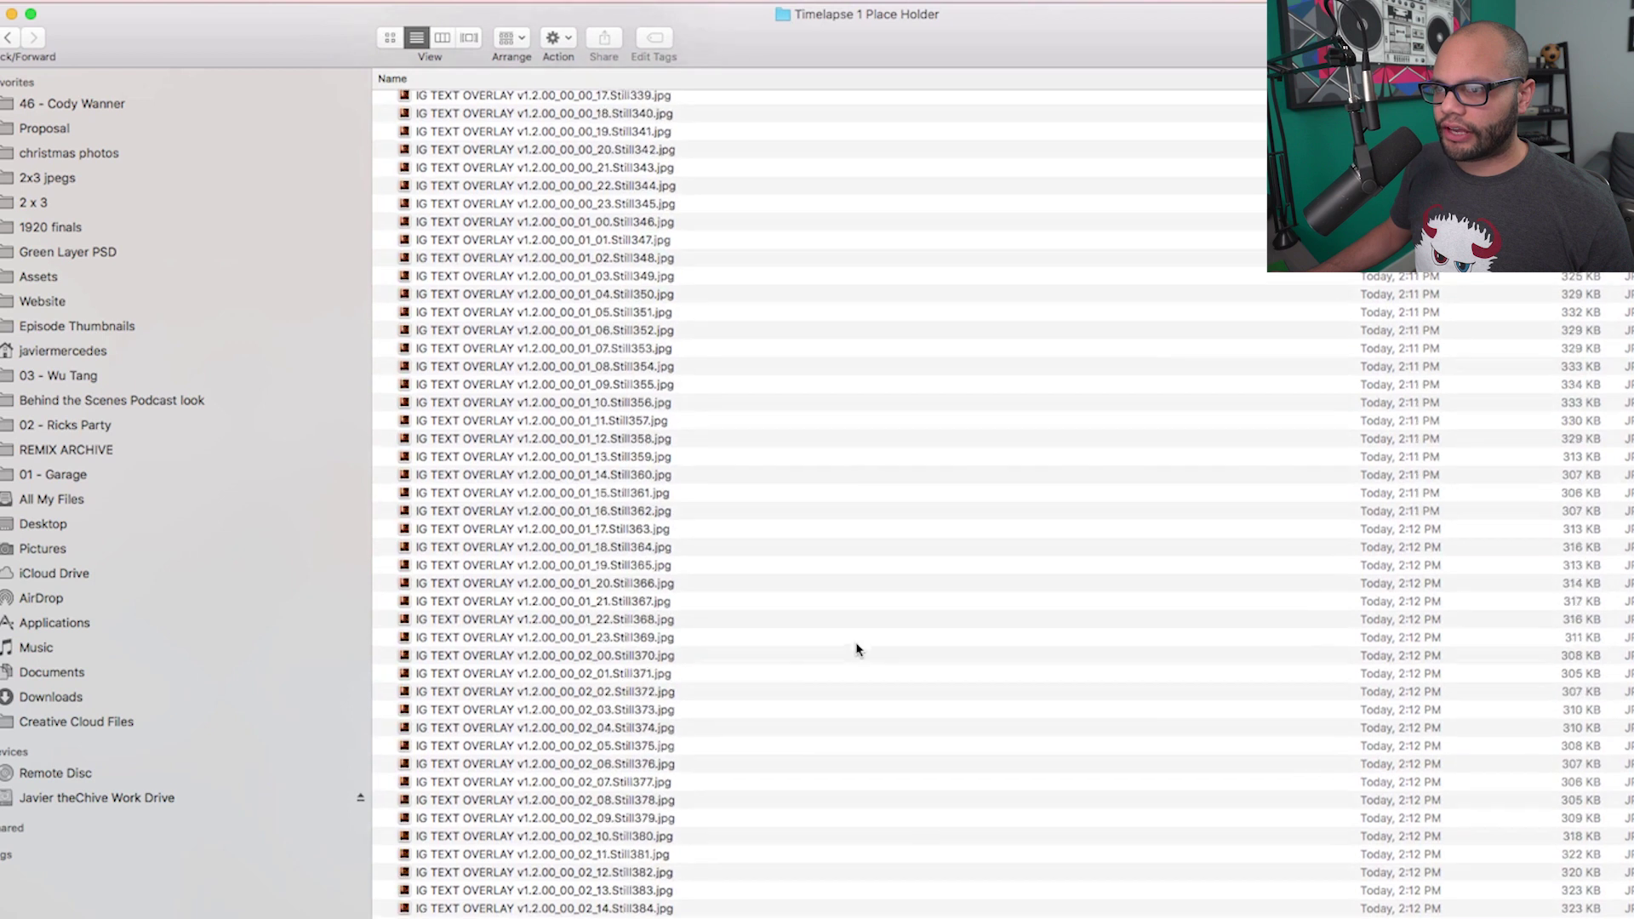
scroll(858, 650, "up", 5)
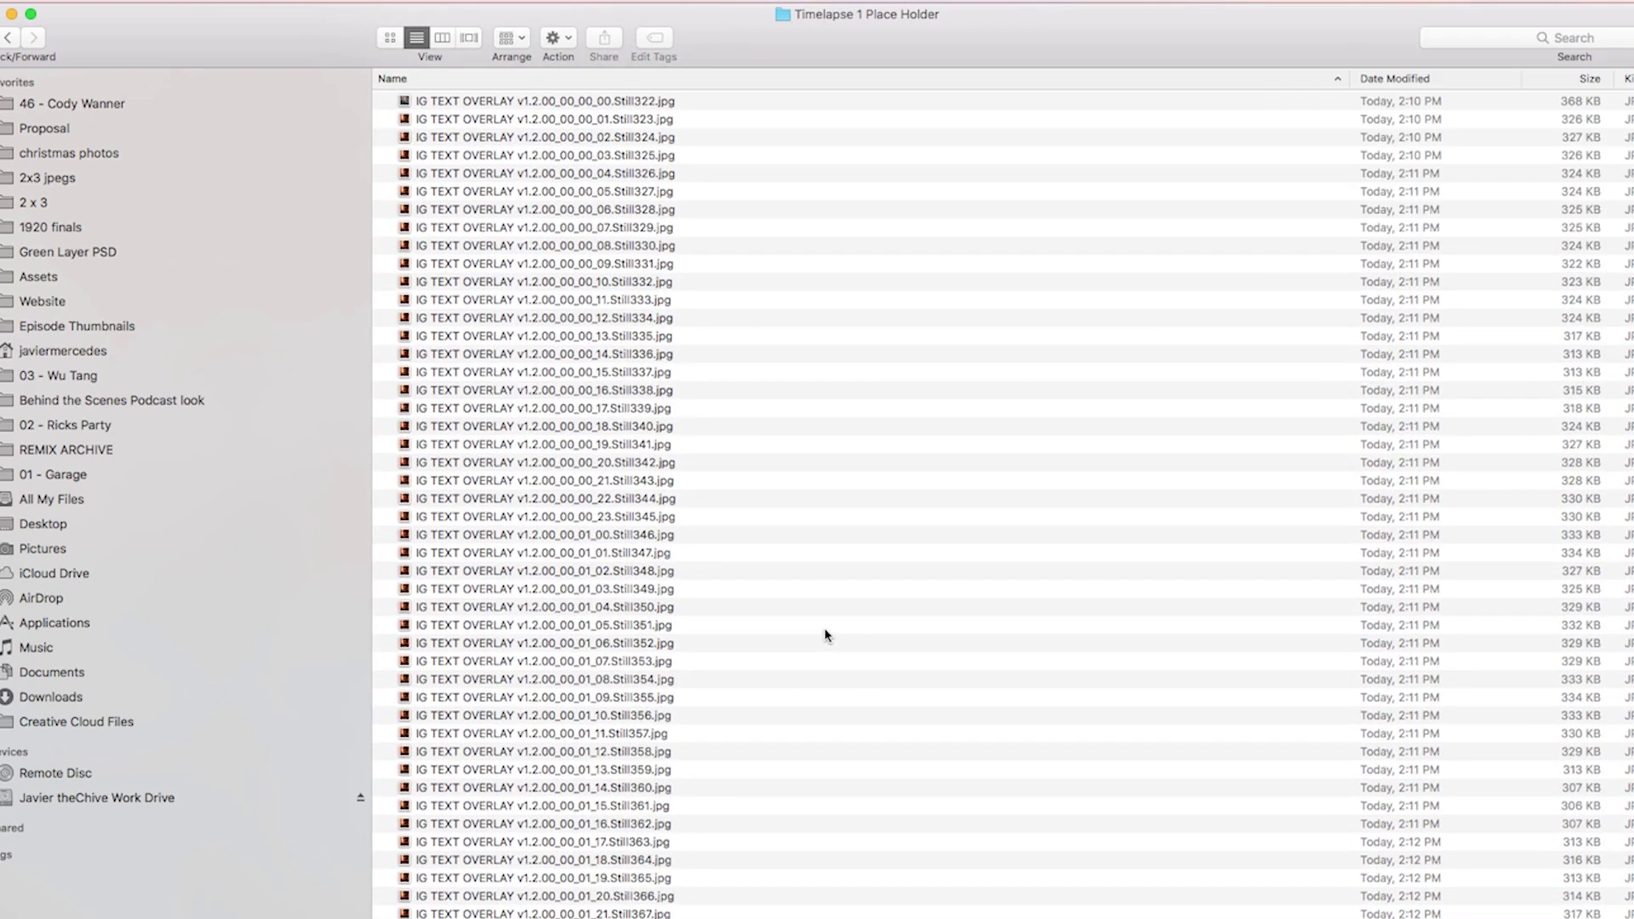
scroll(691, 343, "down", 5)
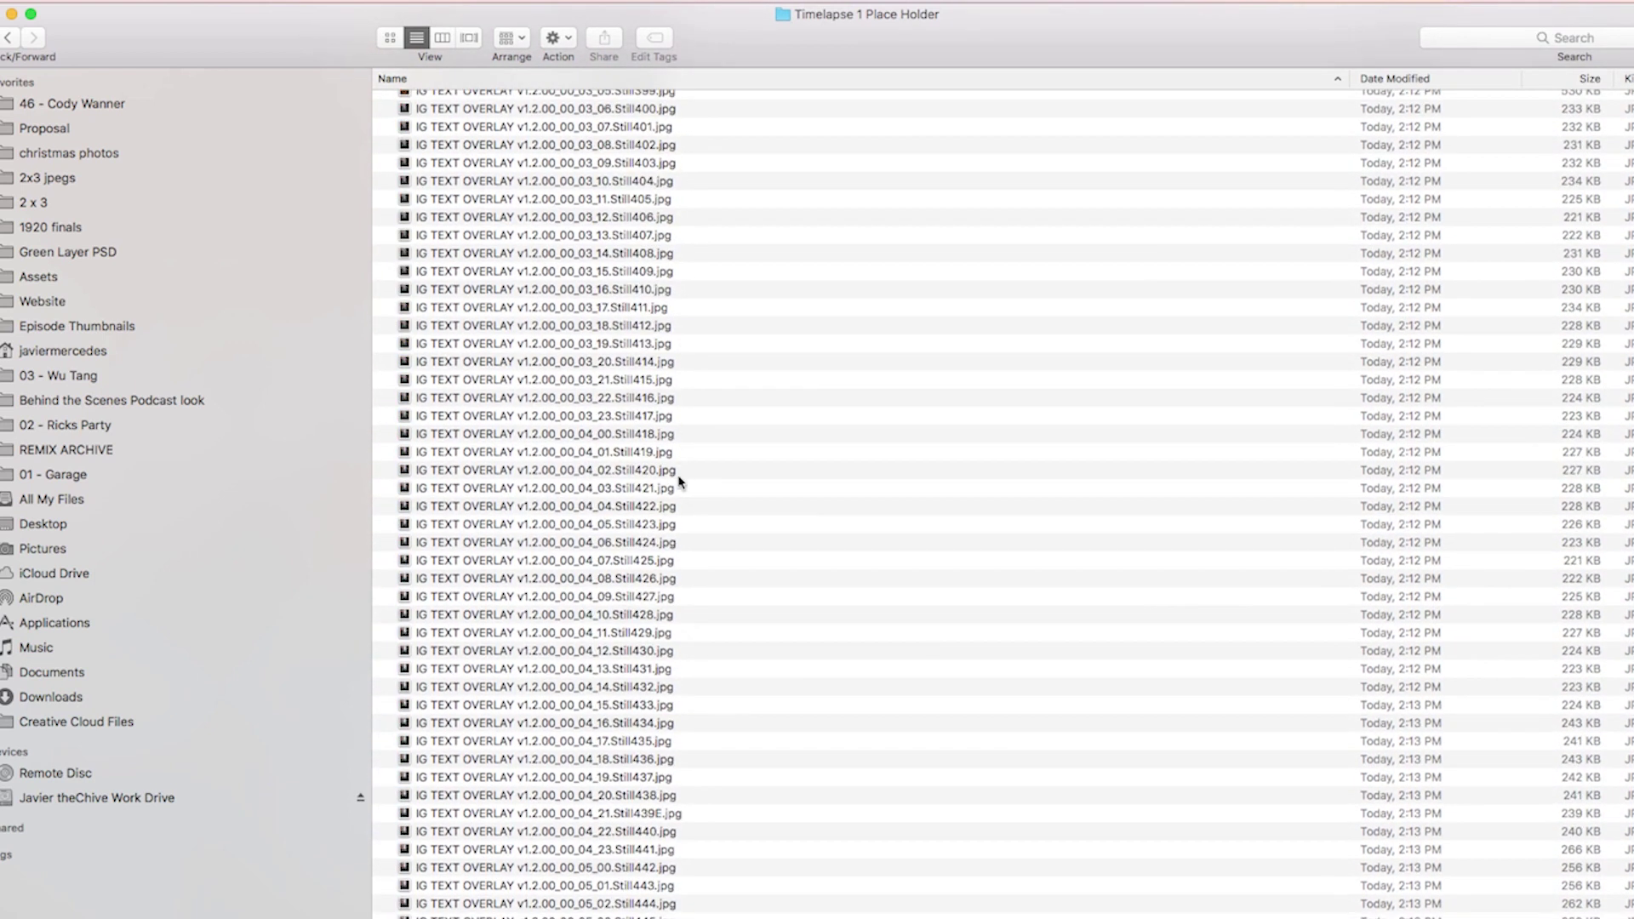
scroll(681, 483, "up", 5)
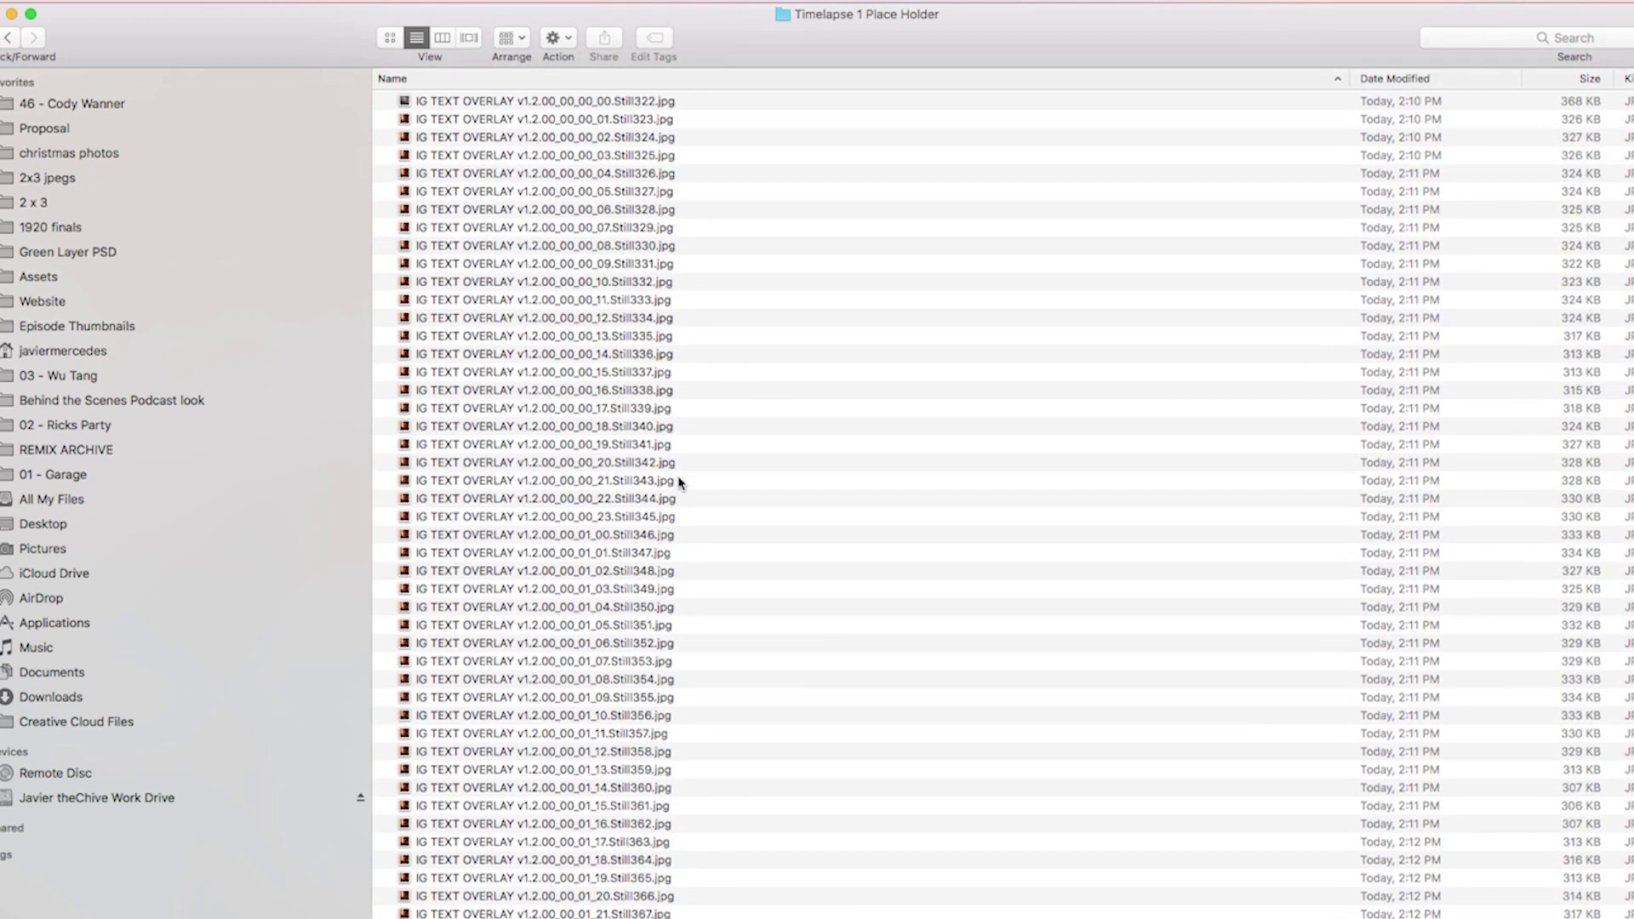
left_click(497, 104)
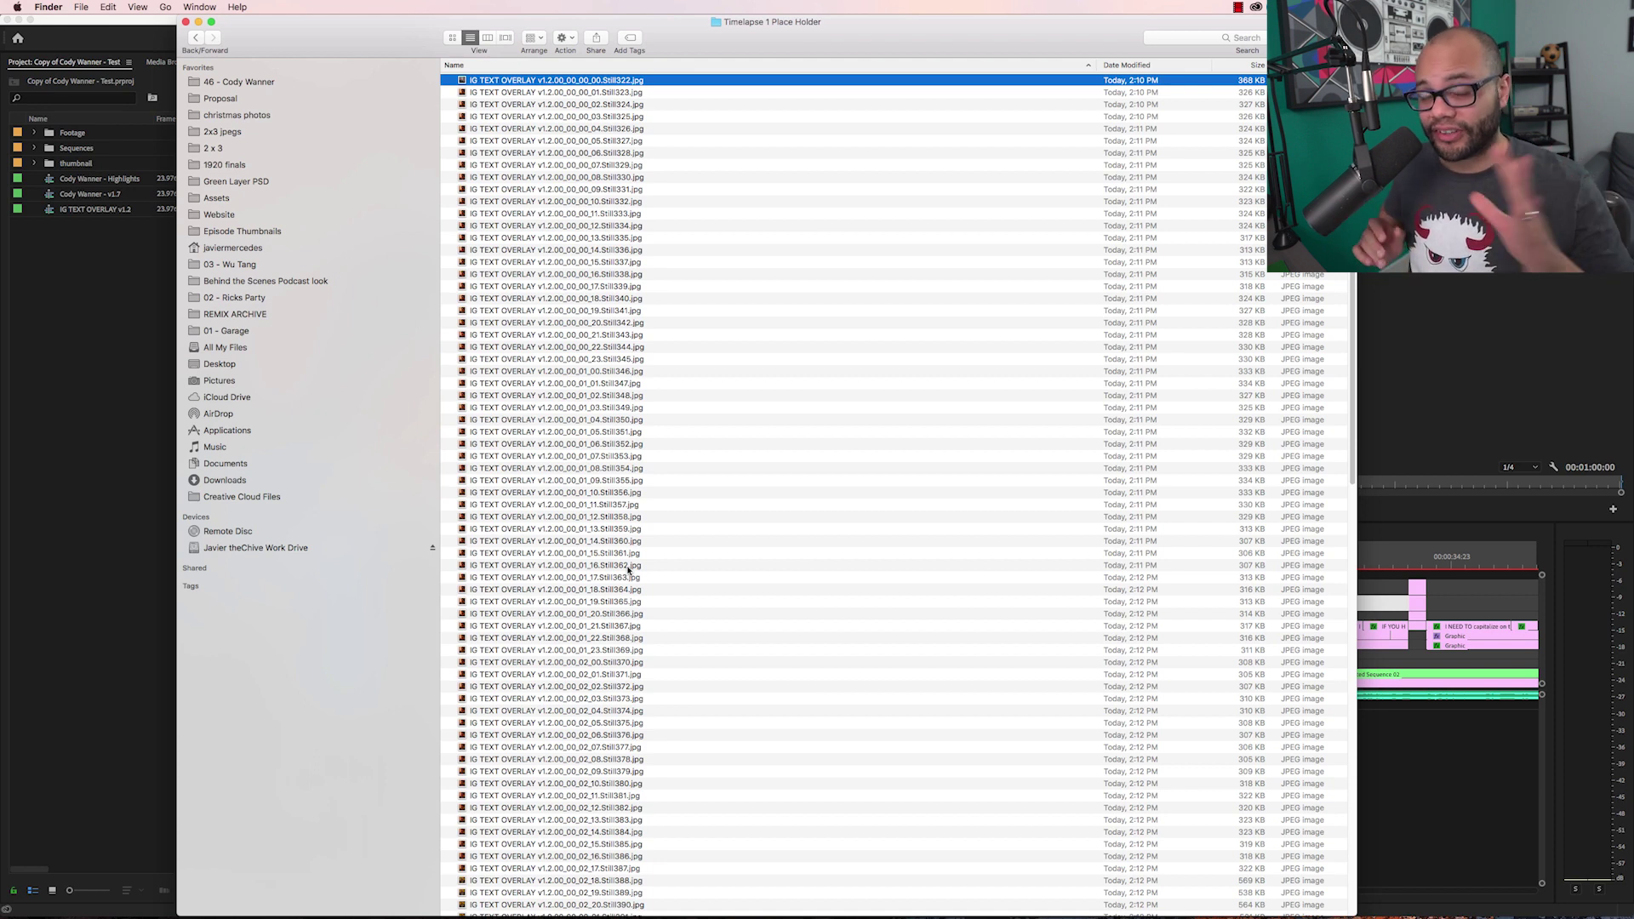
scroll(587, 341, "up", 3)
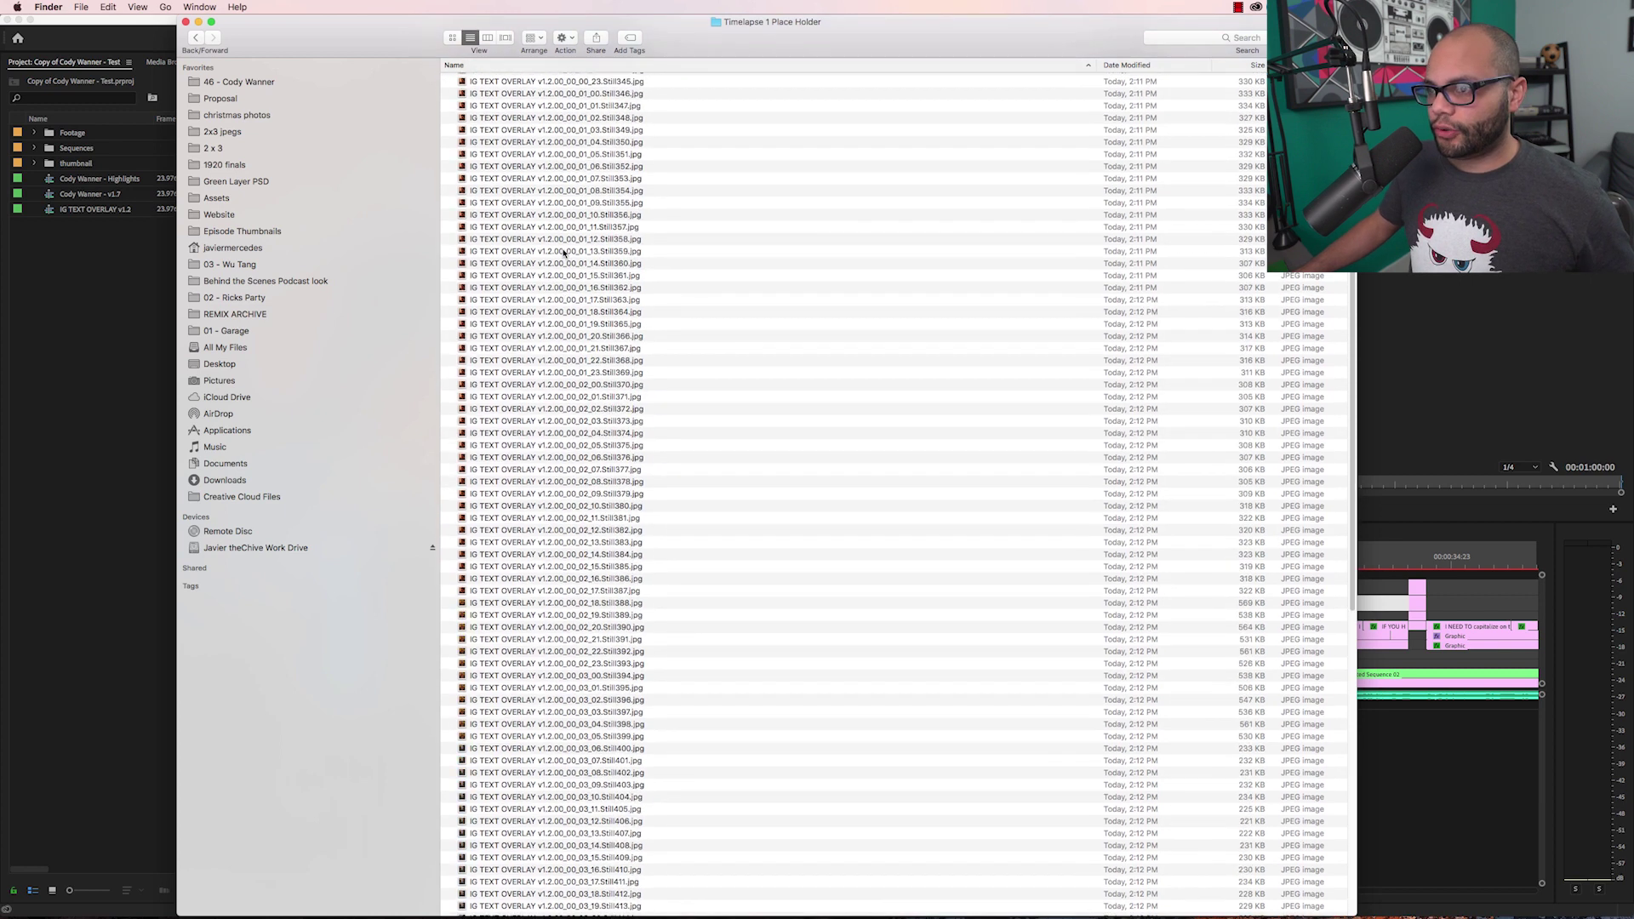
scroll(626, 719, "down", 15)
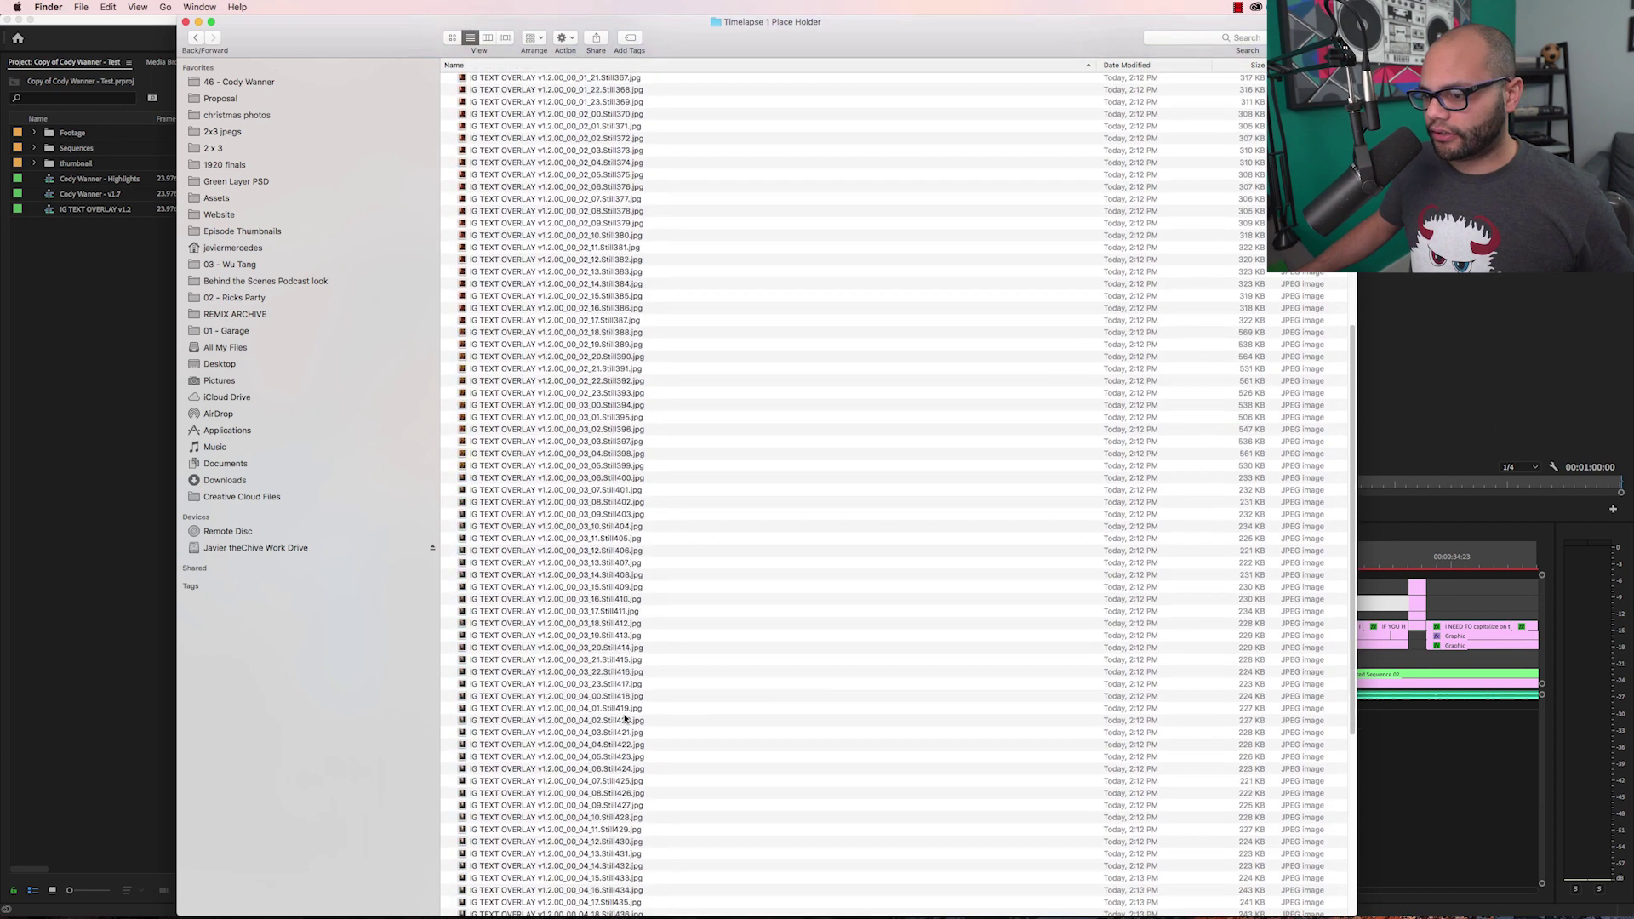
left_click(580, 911, "shift")
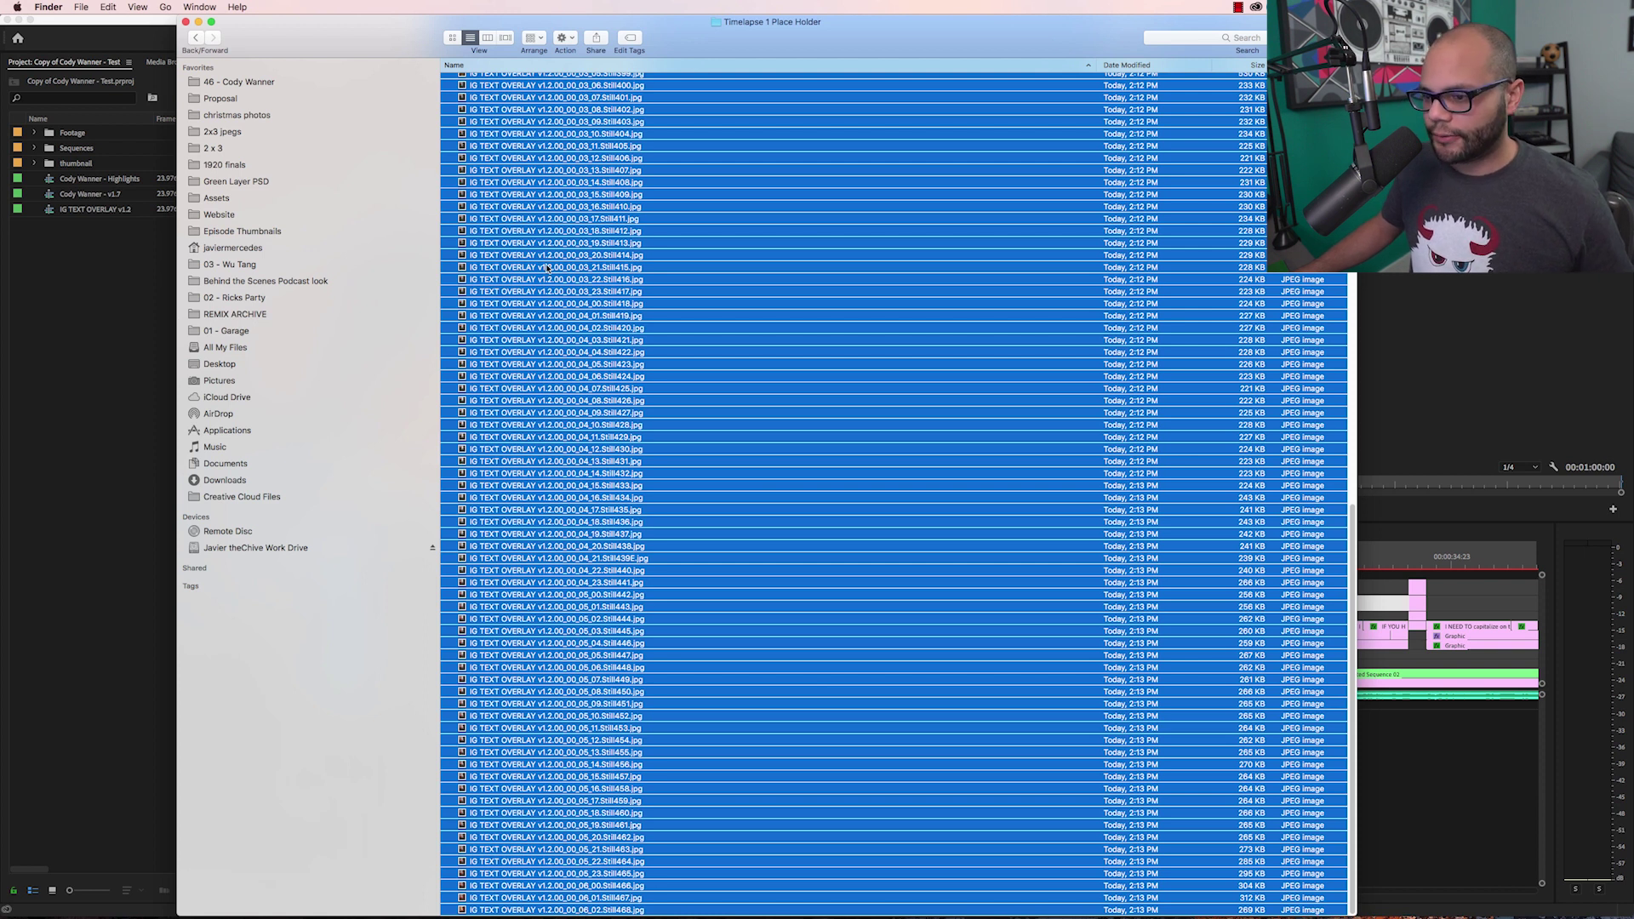
Batch-rename the selected stills as Name and Counter: a custom prefix, counter after the name, starting at 1
right_click(603, 227)
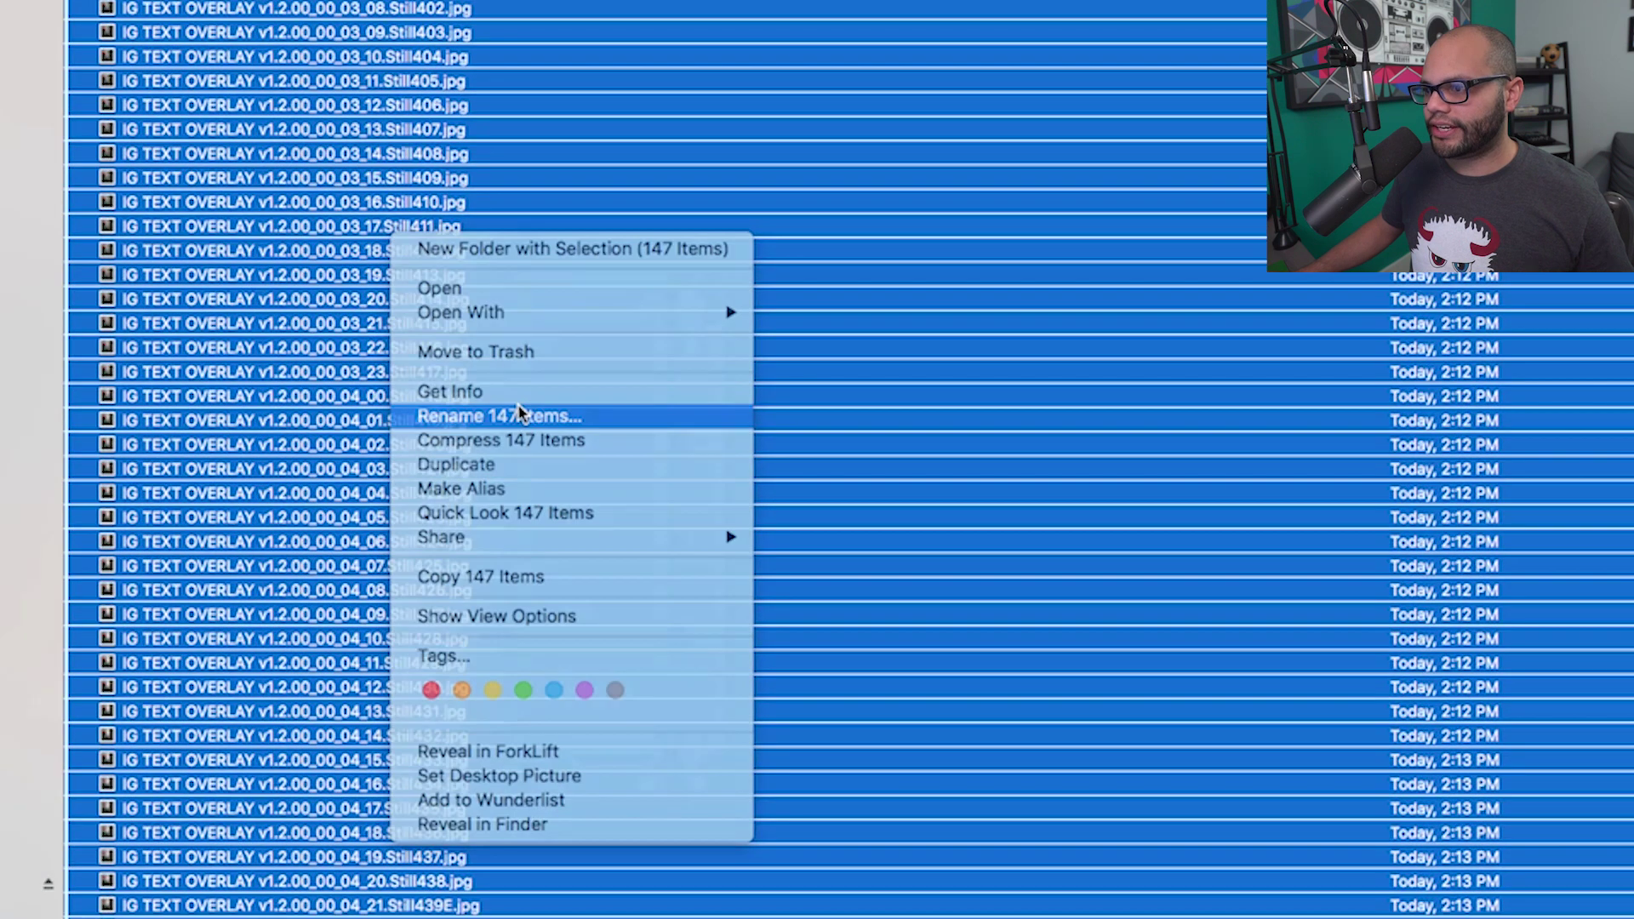
left_click(663, 314)
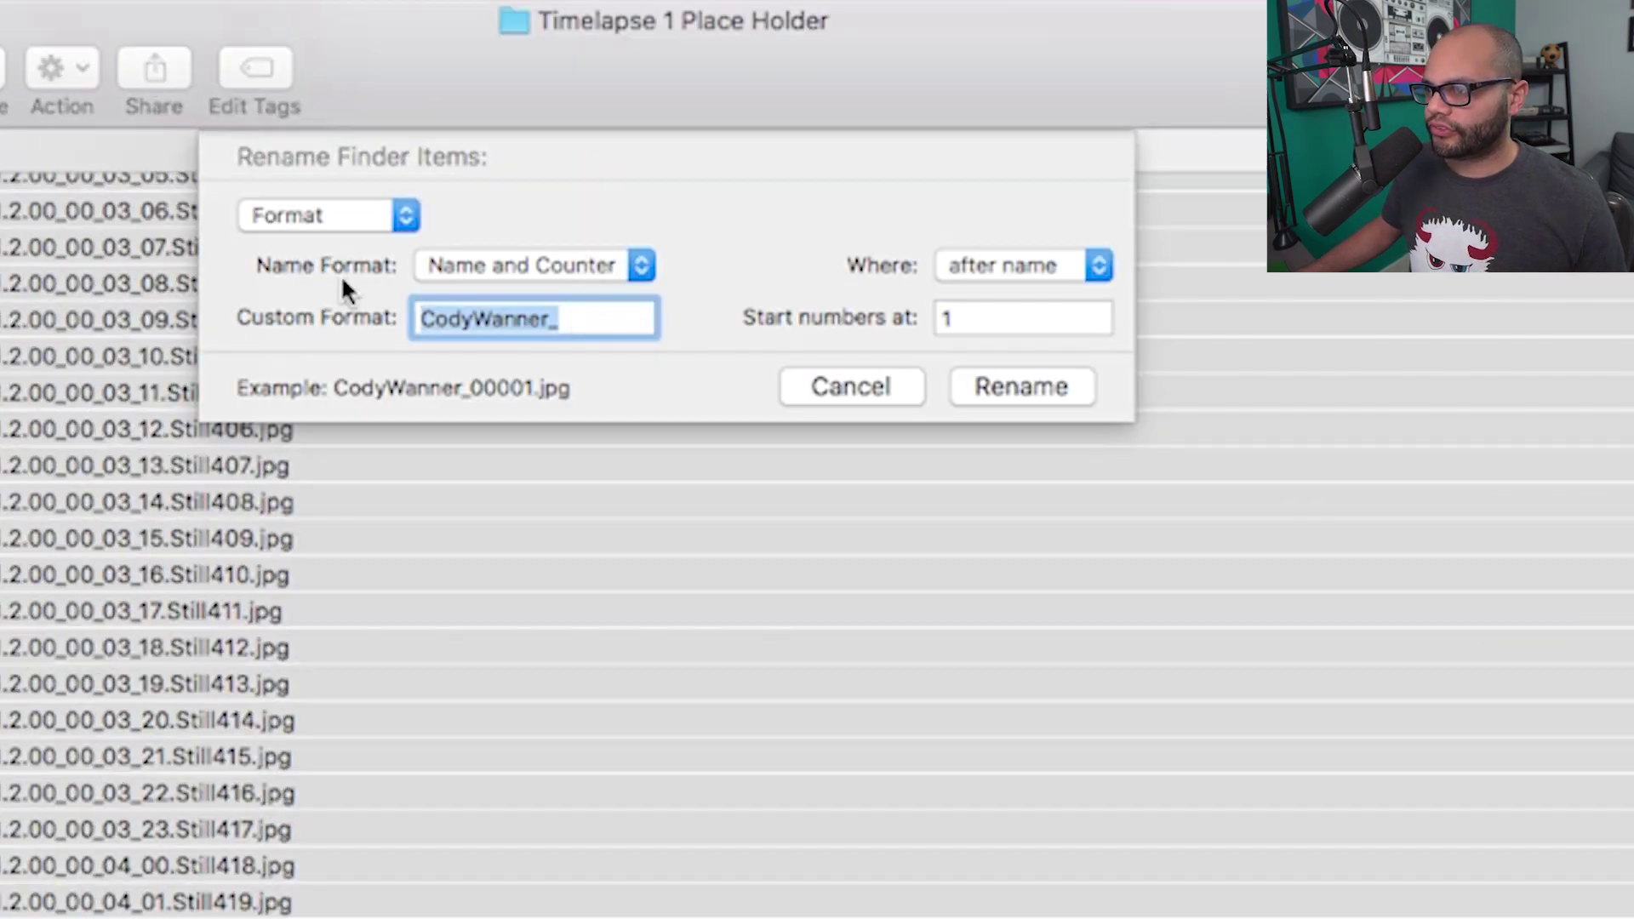
left_click(285, 217)
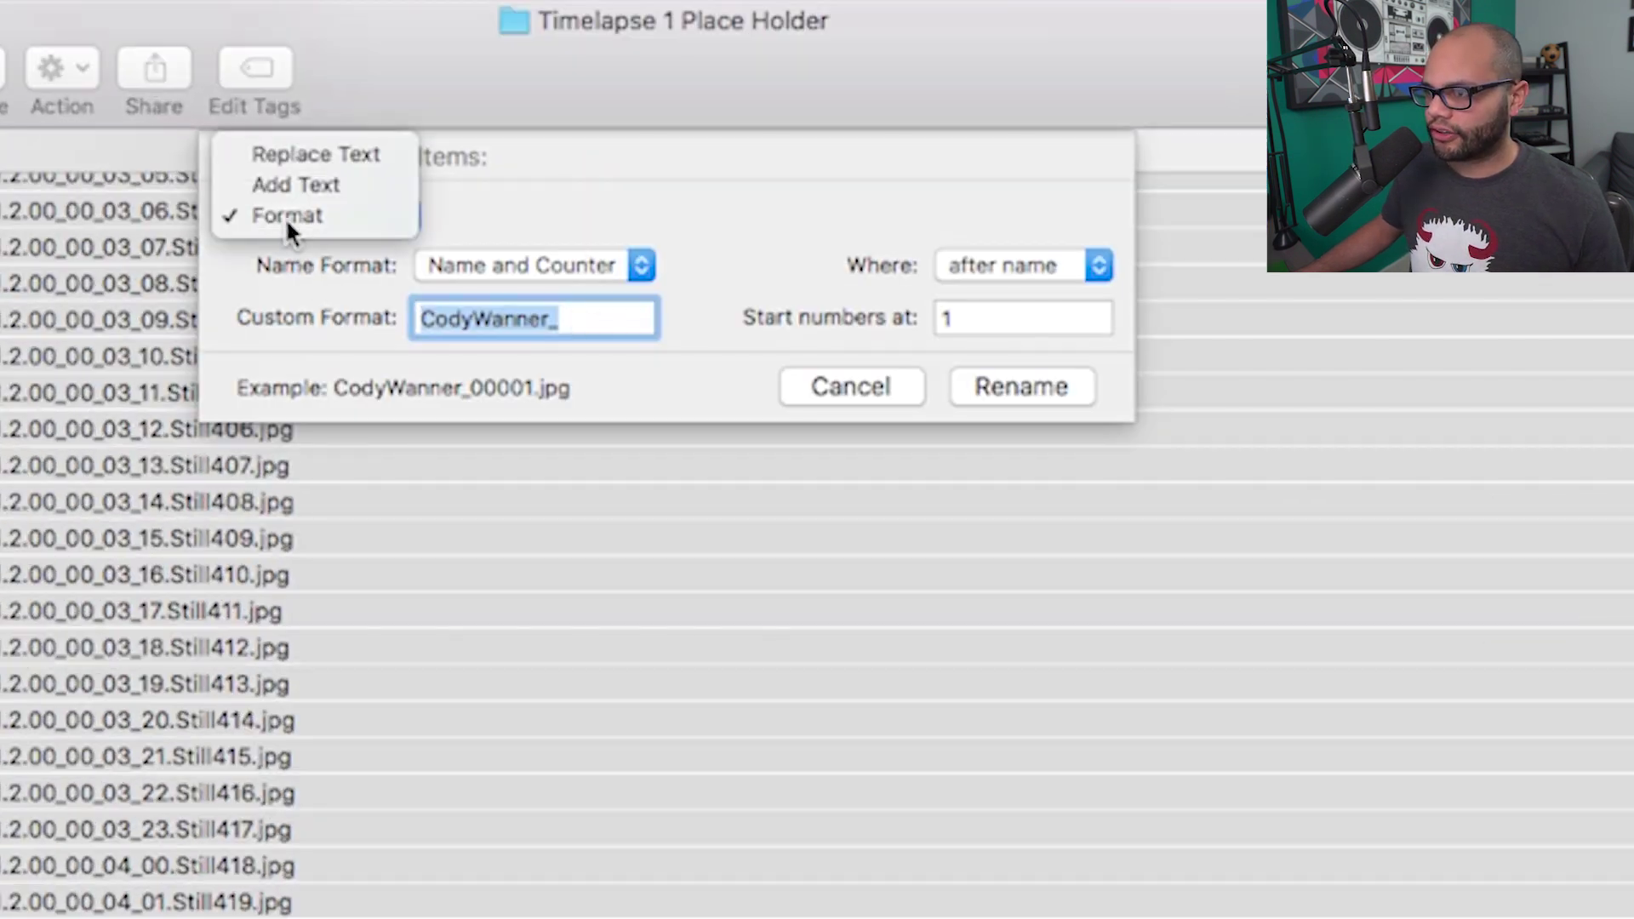
left_click(294, 204)
left_click(446, 263)
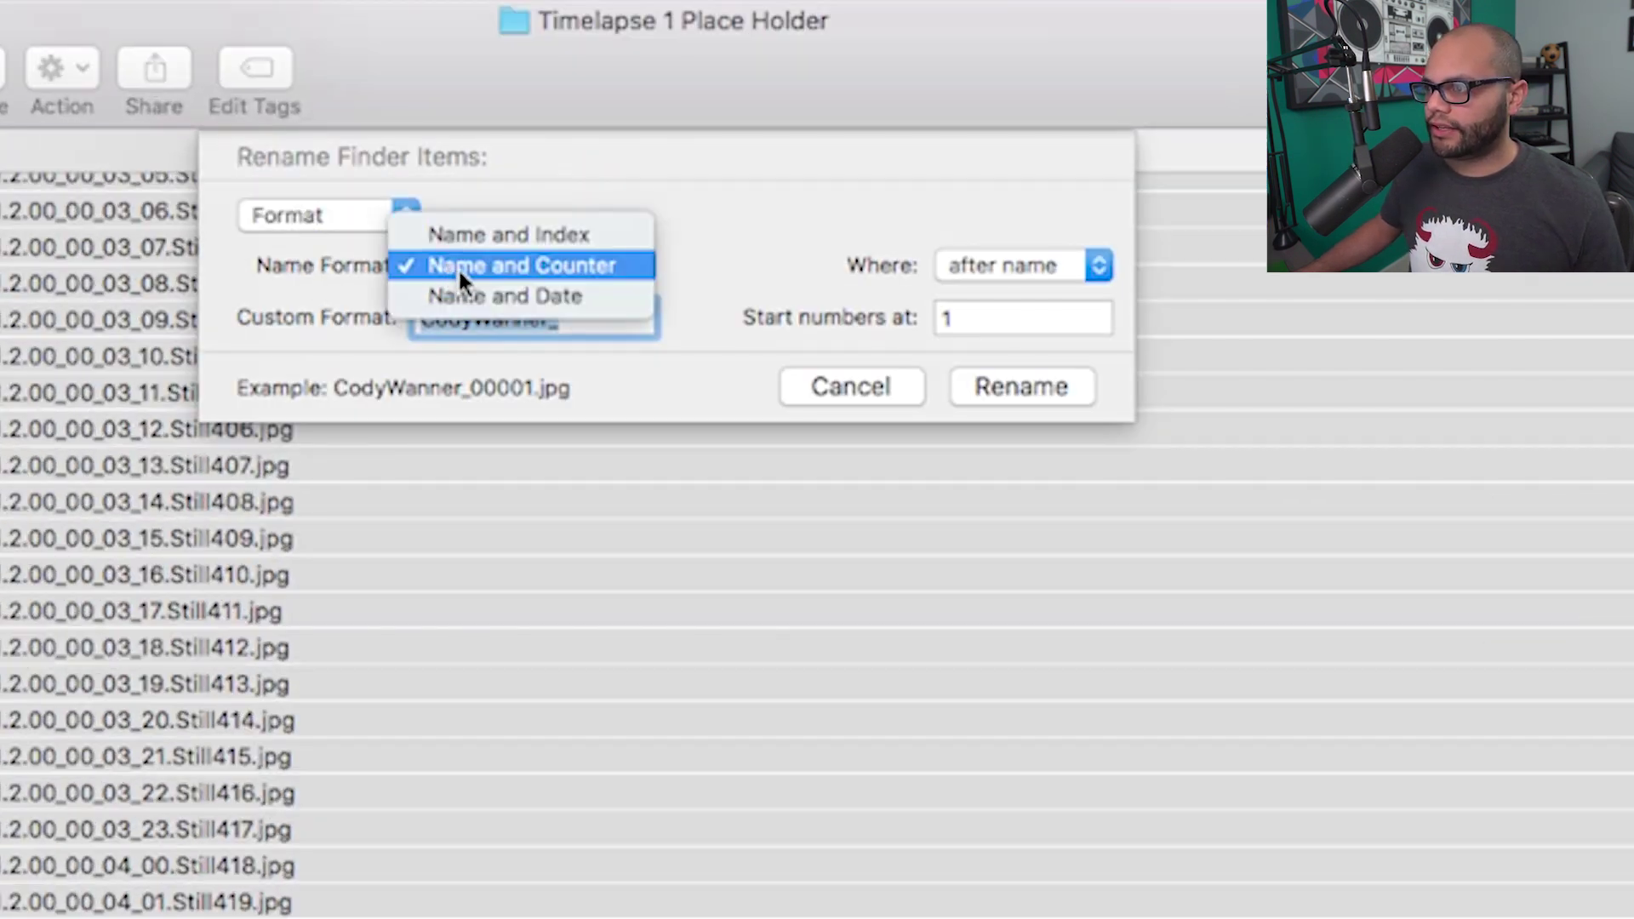
left_click(468, 269)
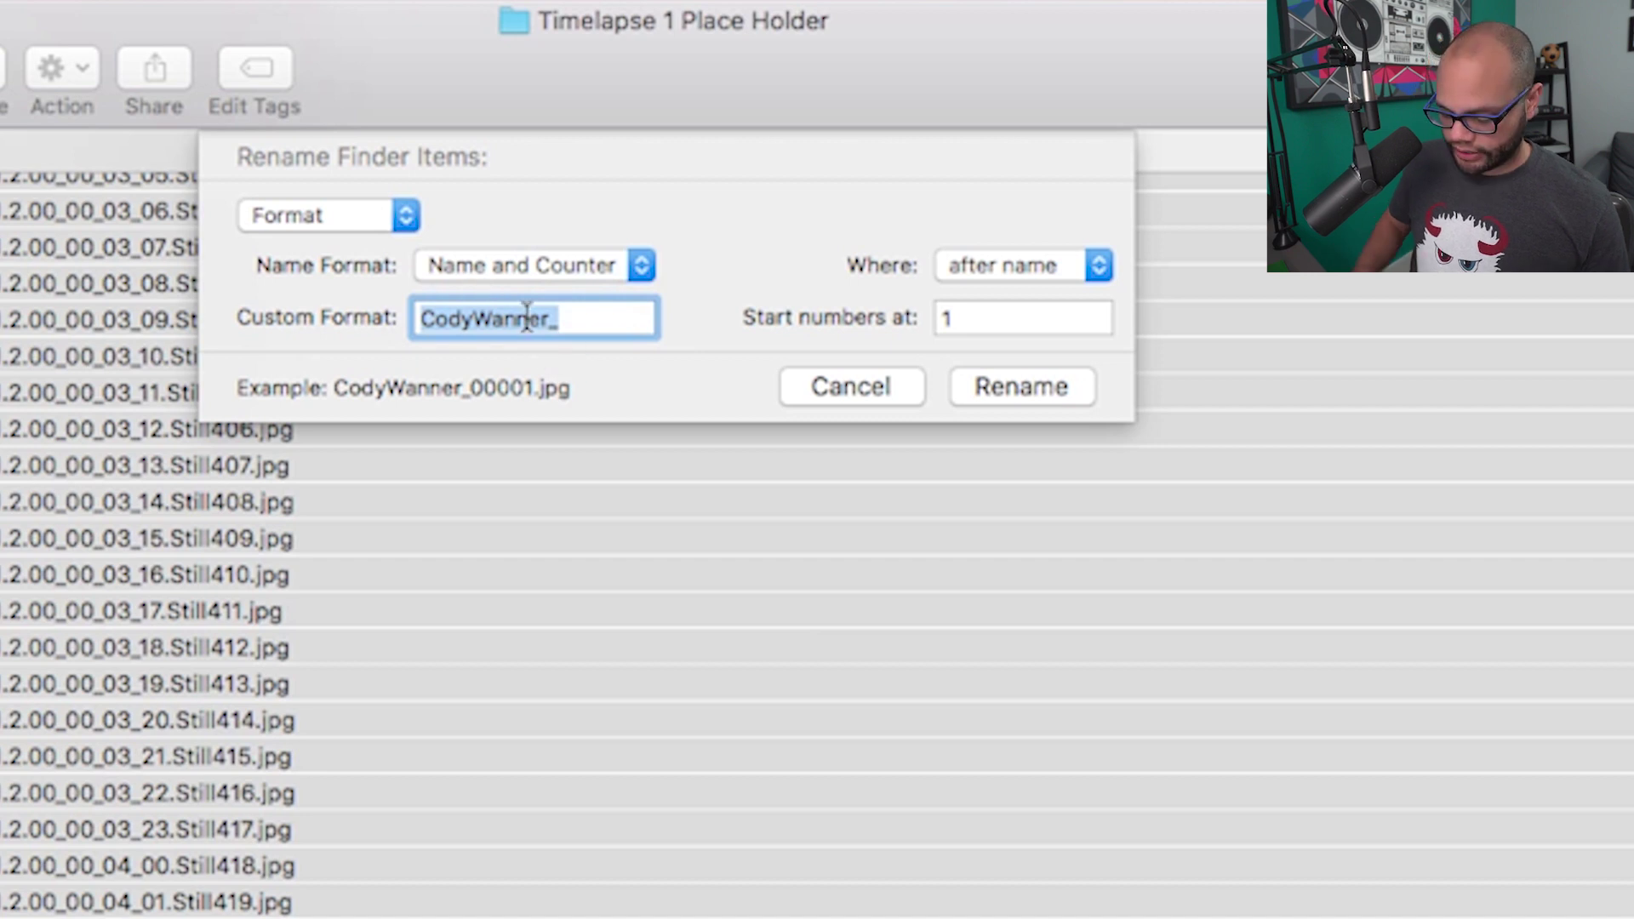
key("BackSpace")
type("Cody")
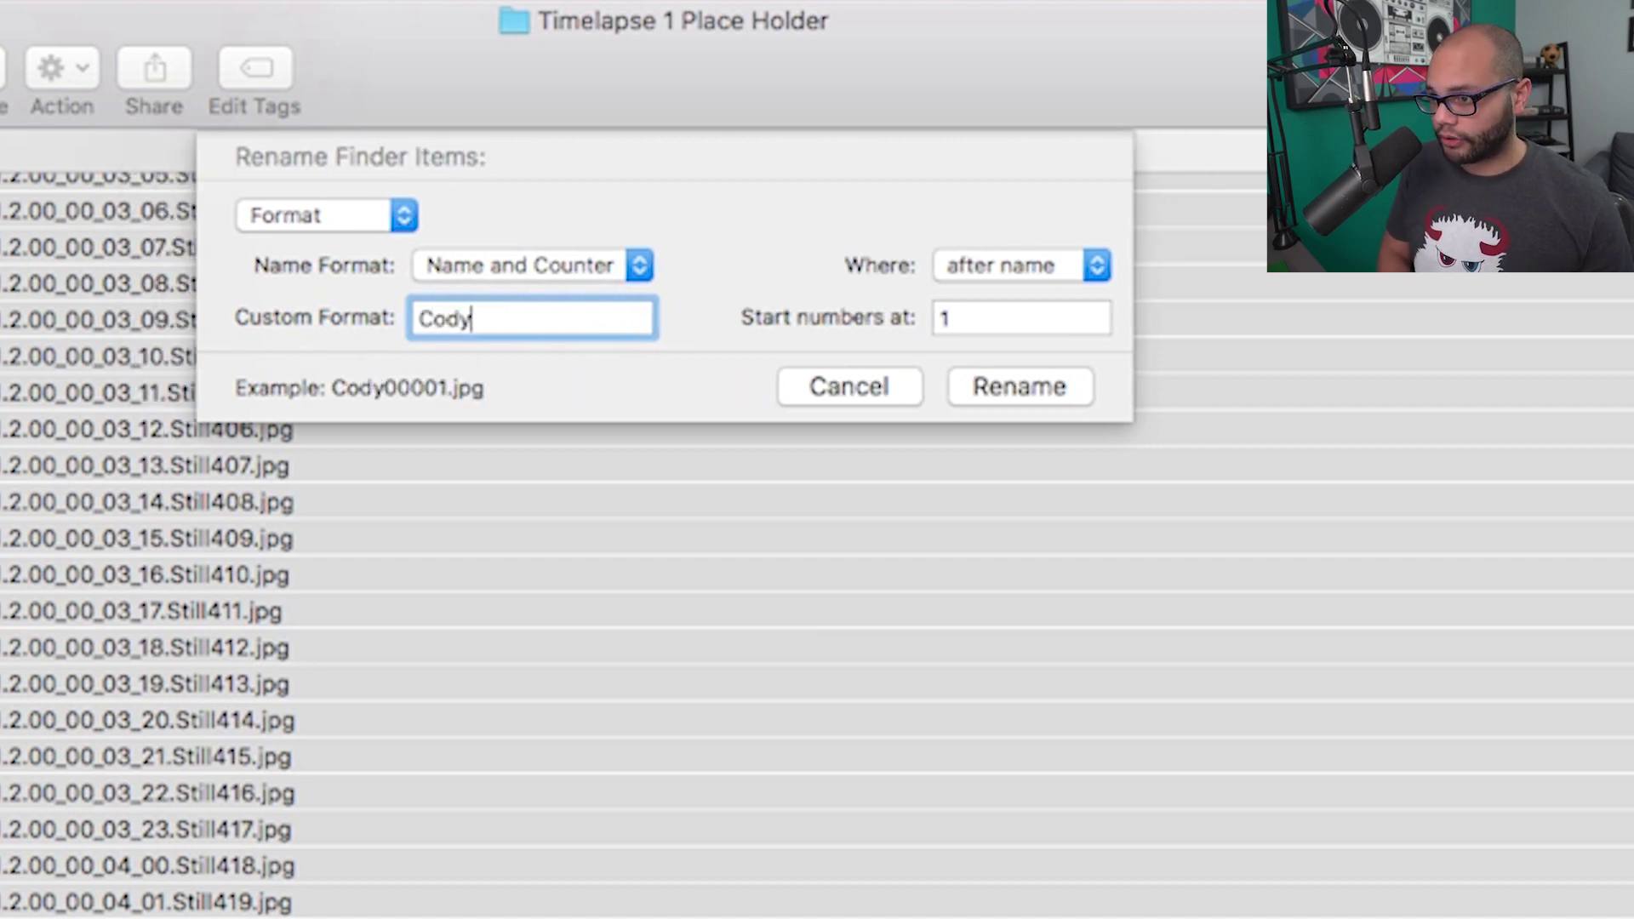
type("Wanner")
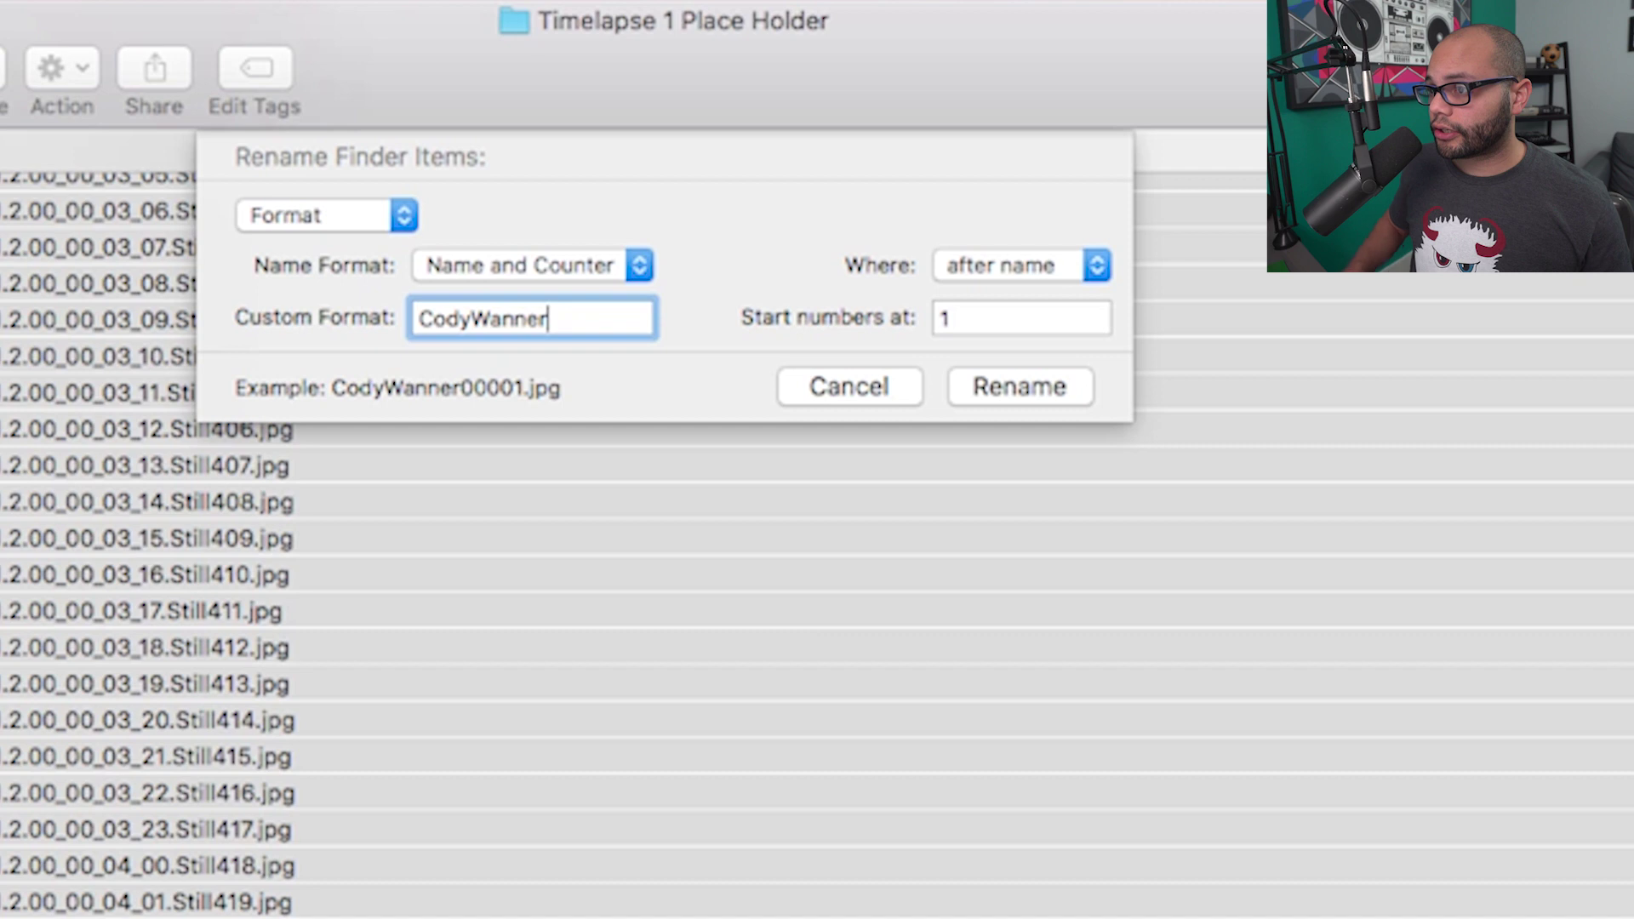
type("_")
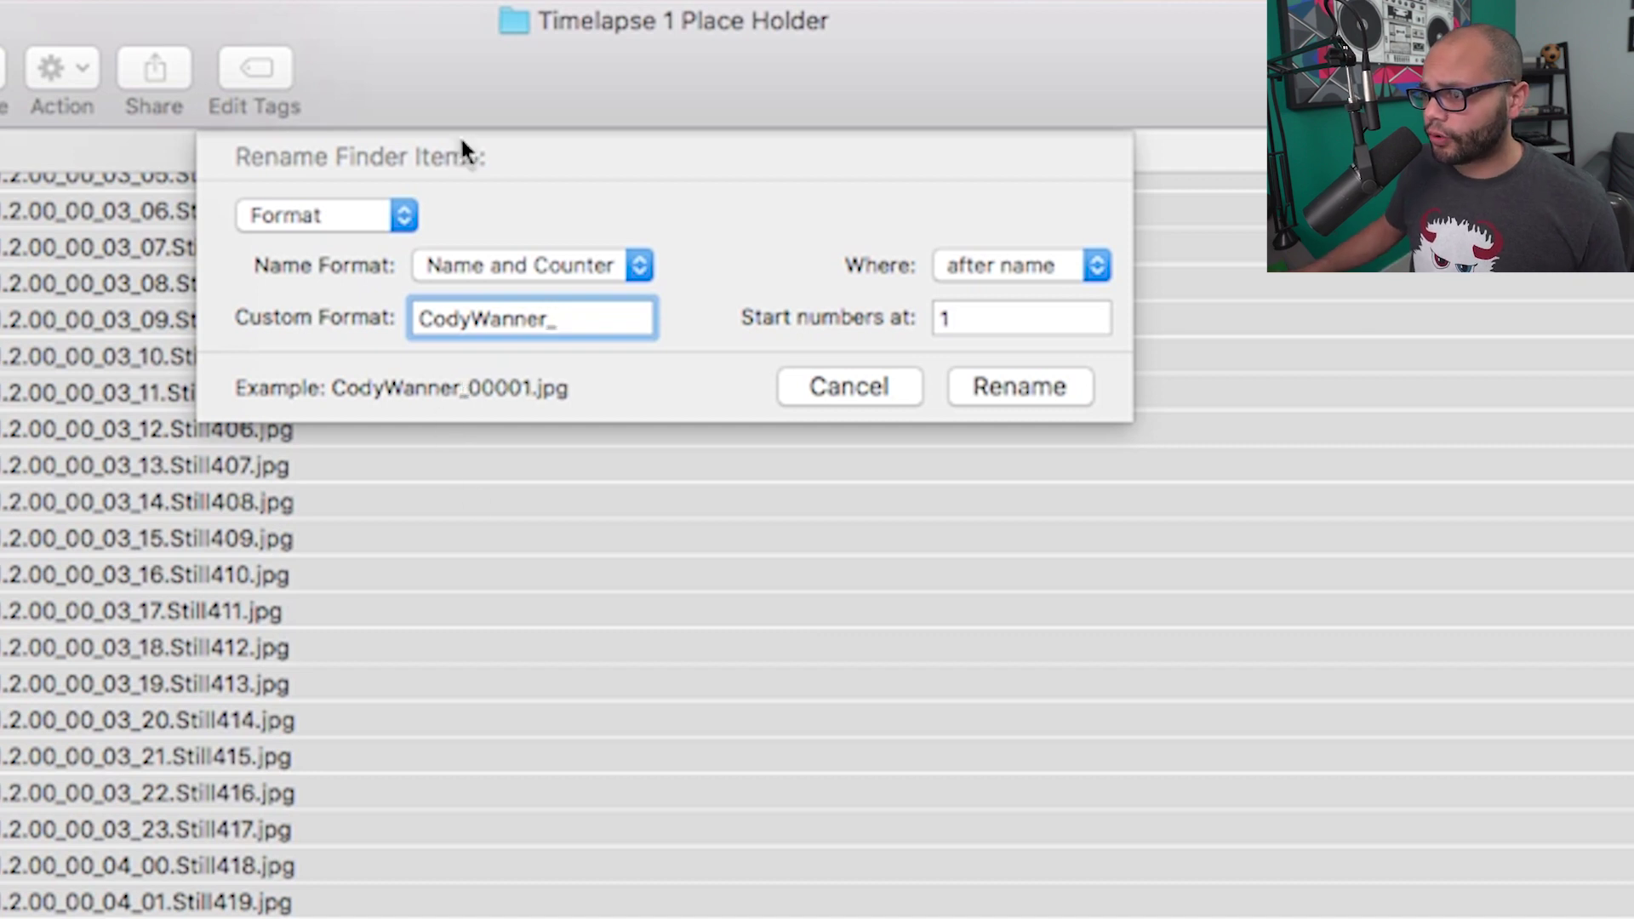
left_click(967, 278)
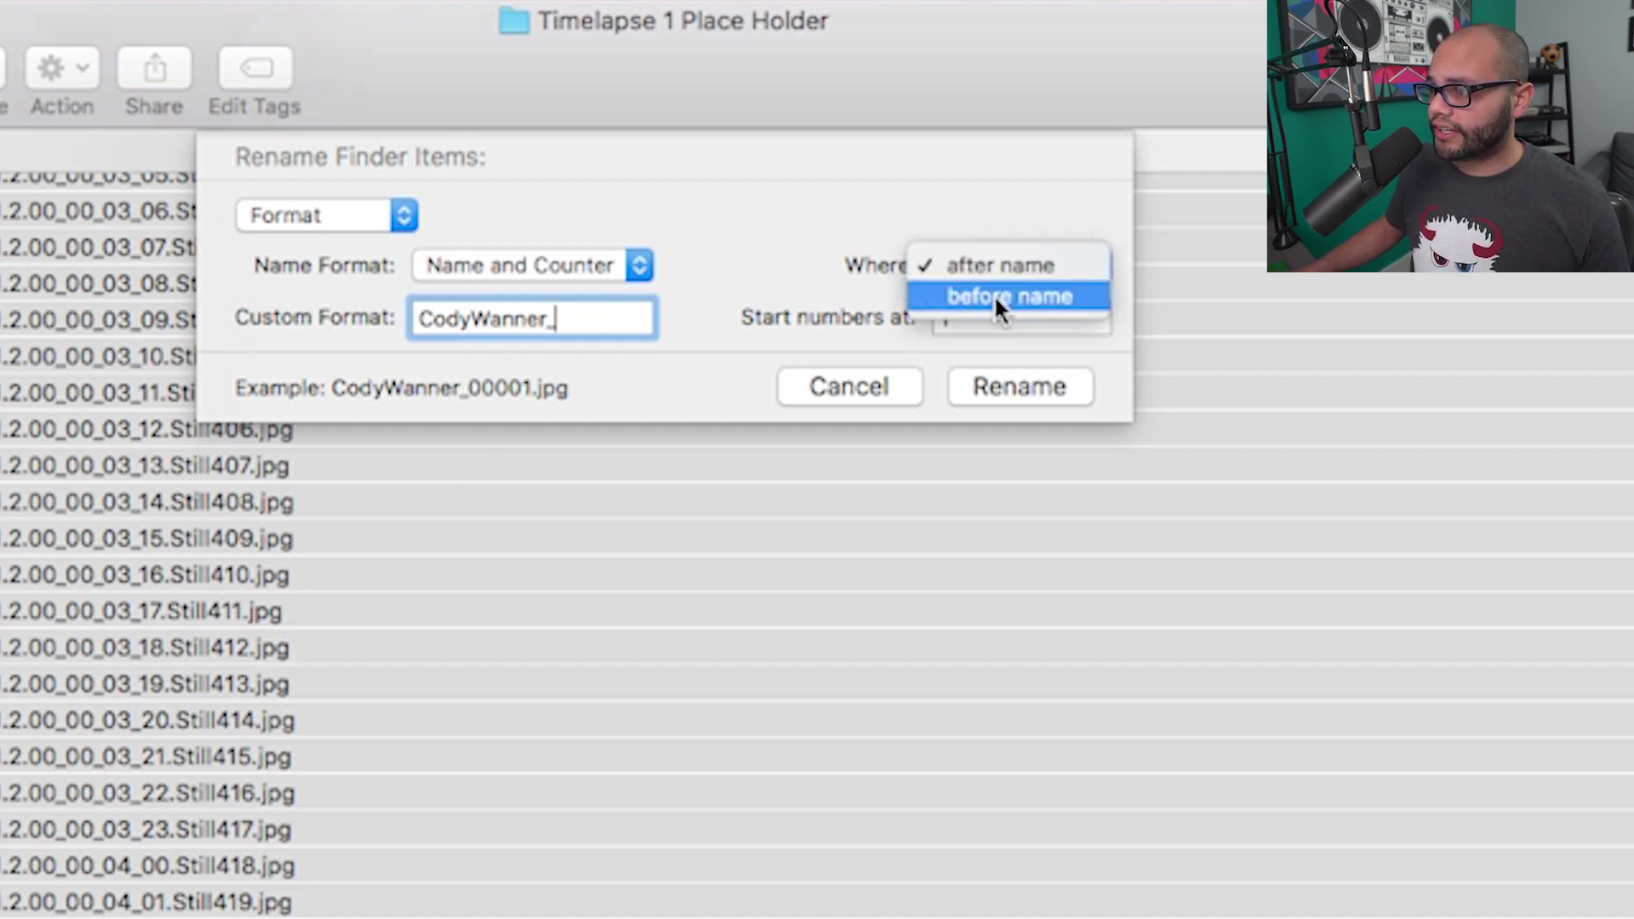
left_click(979, 268)
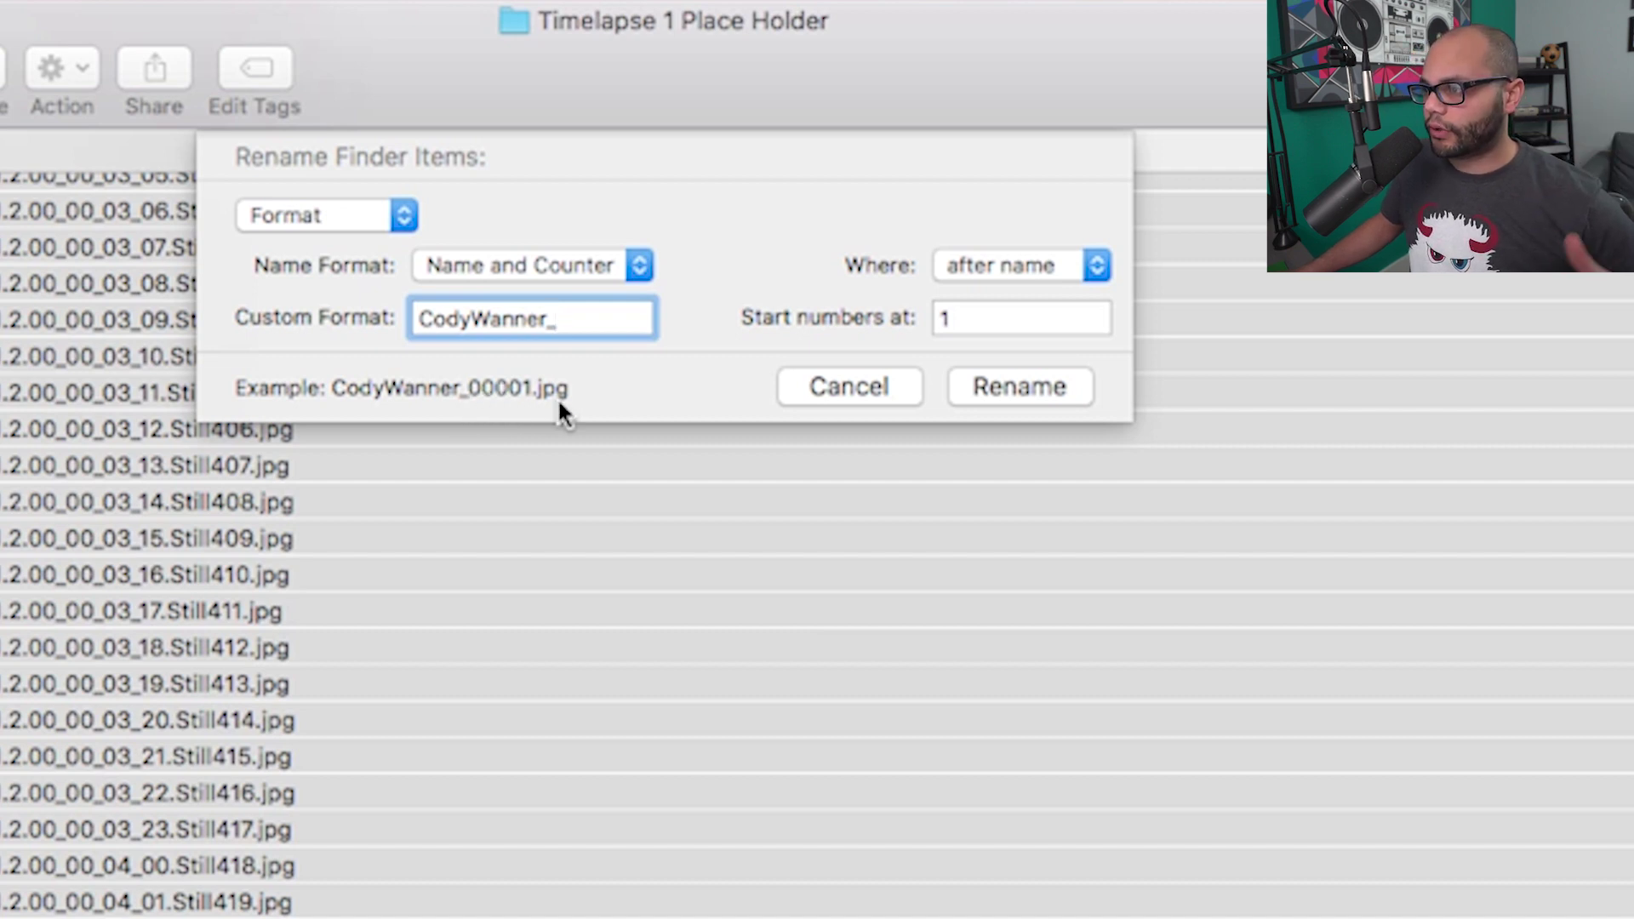
left_click(1023, 386)
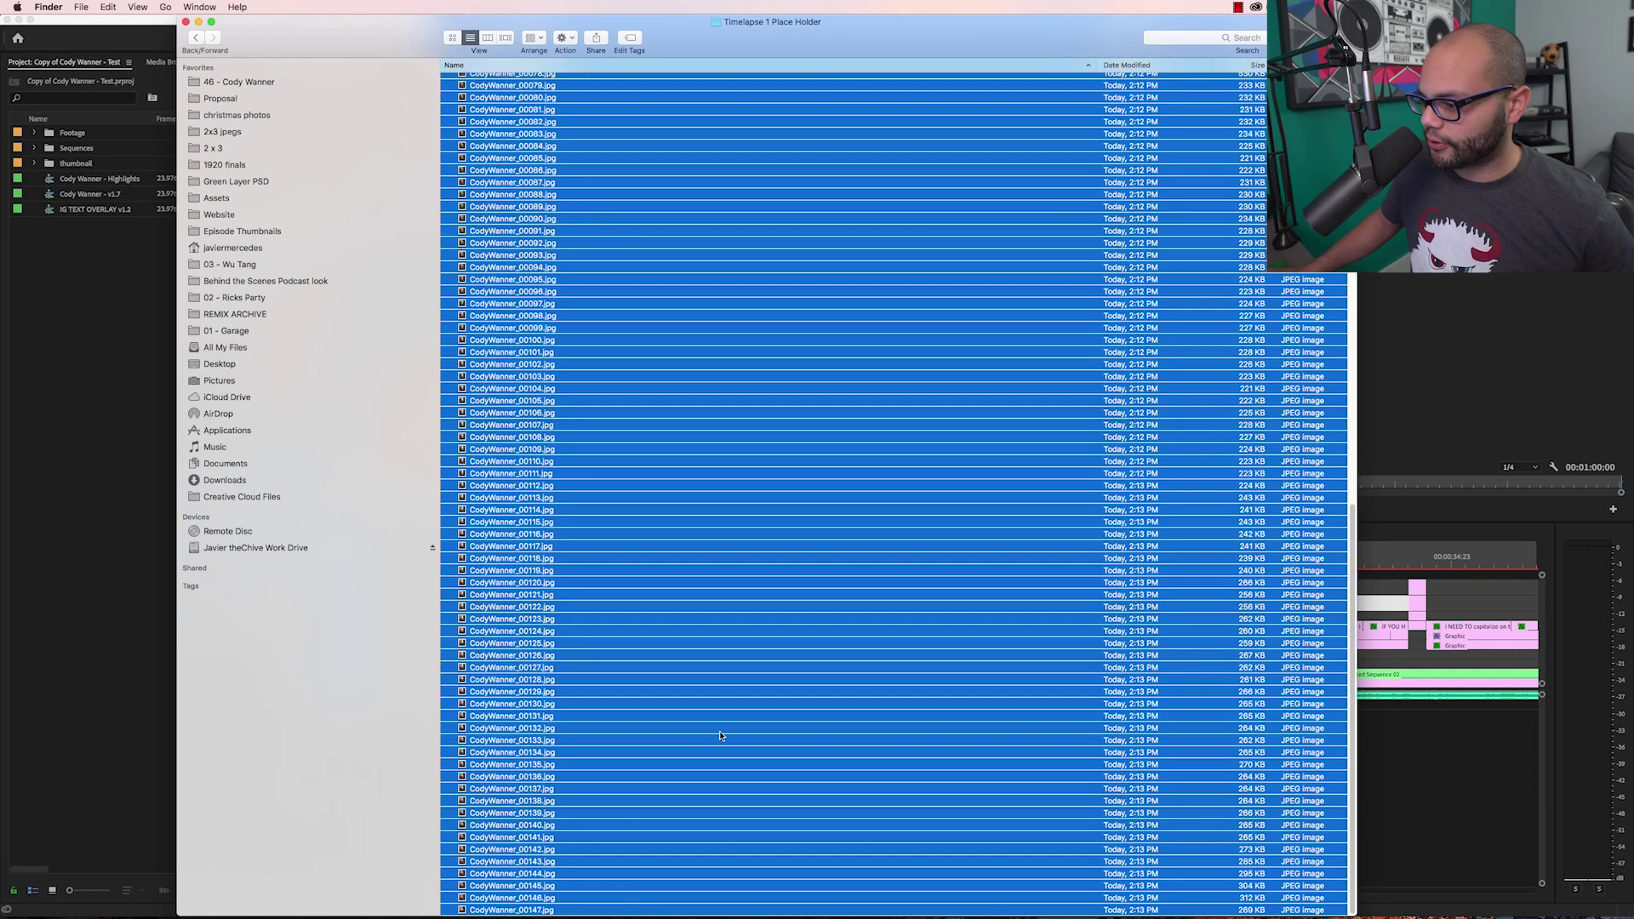
Import the first numbered JPEG from Timelapse 1 Place Holder with Image Sequence enabled
left_click(89, 249)
right_click(105, 375)
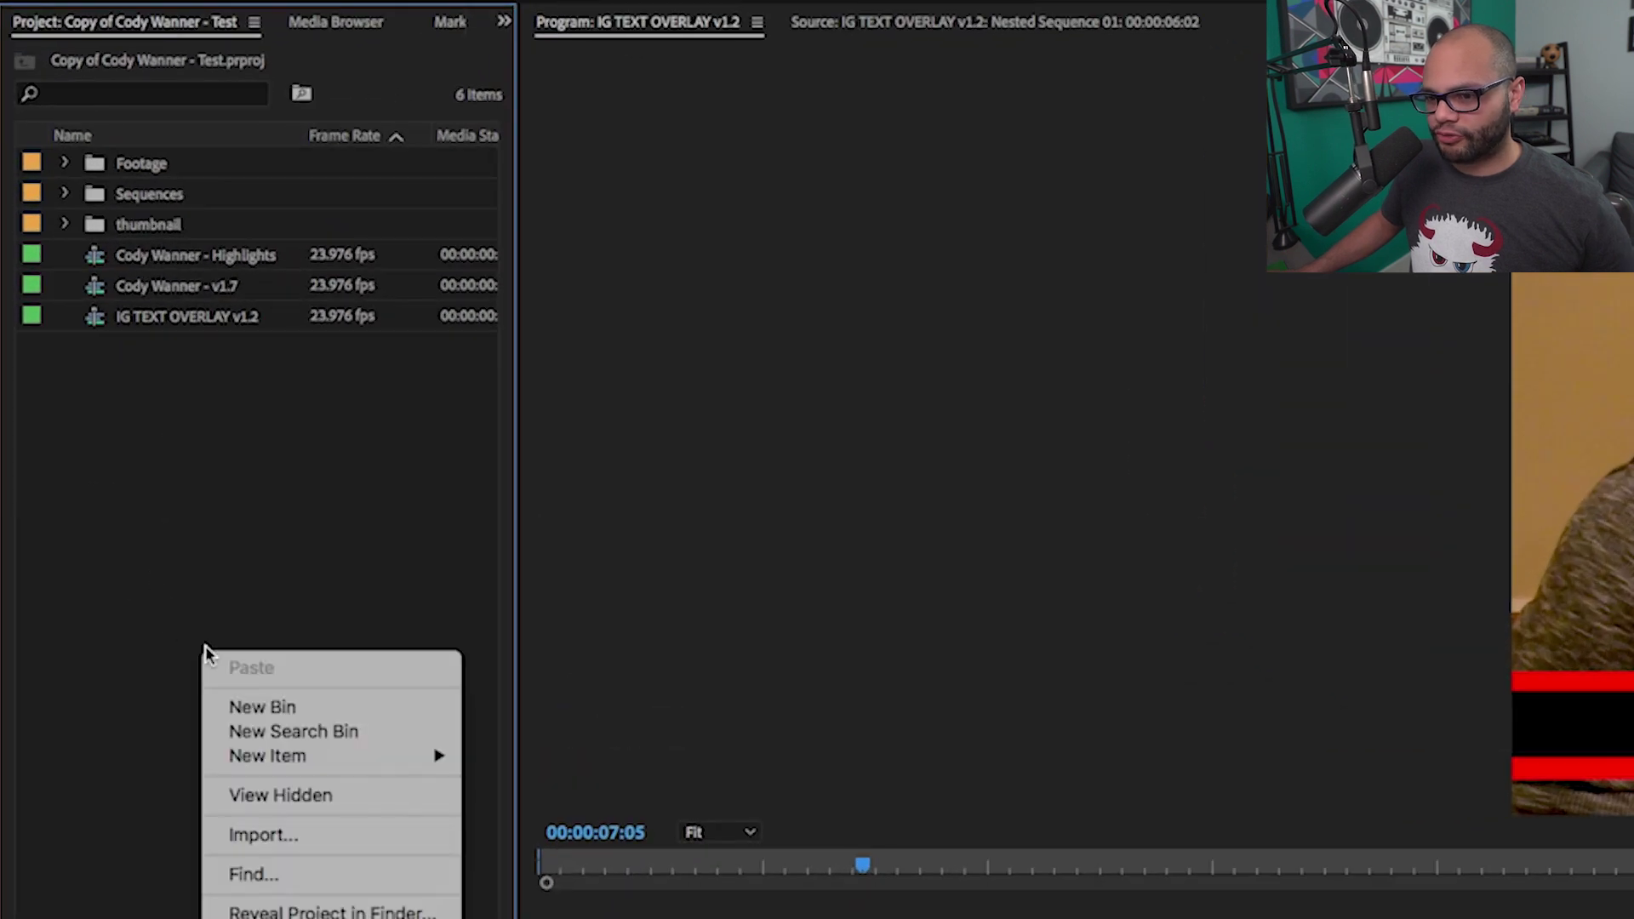
left_click(292, 837)
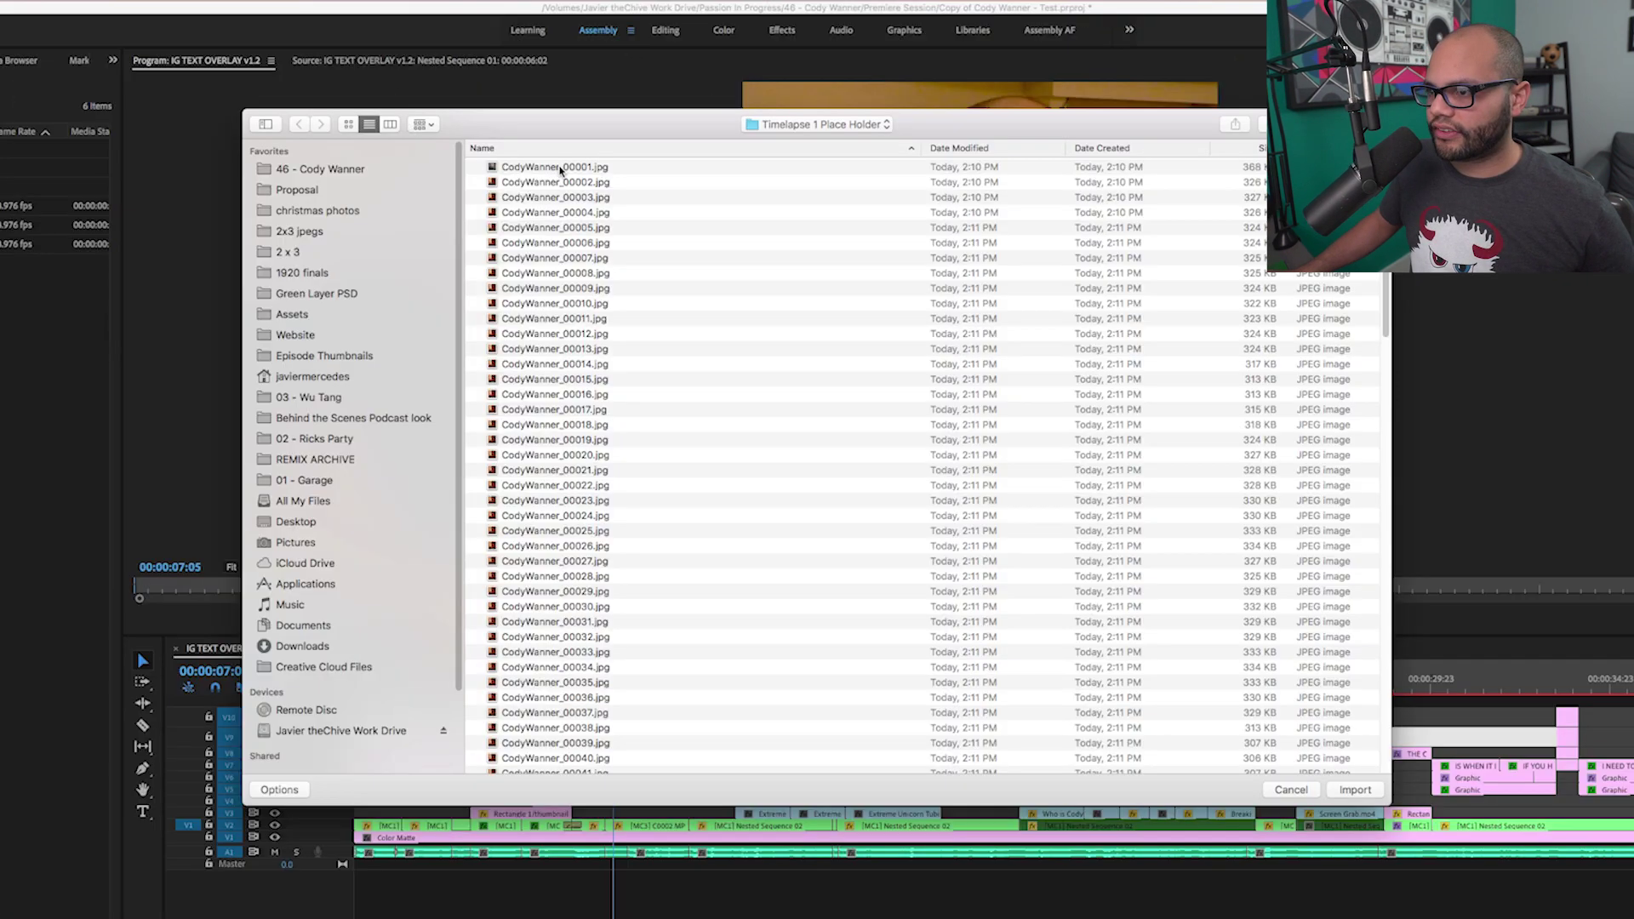
left_click(559, 169)
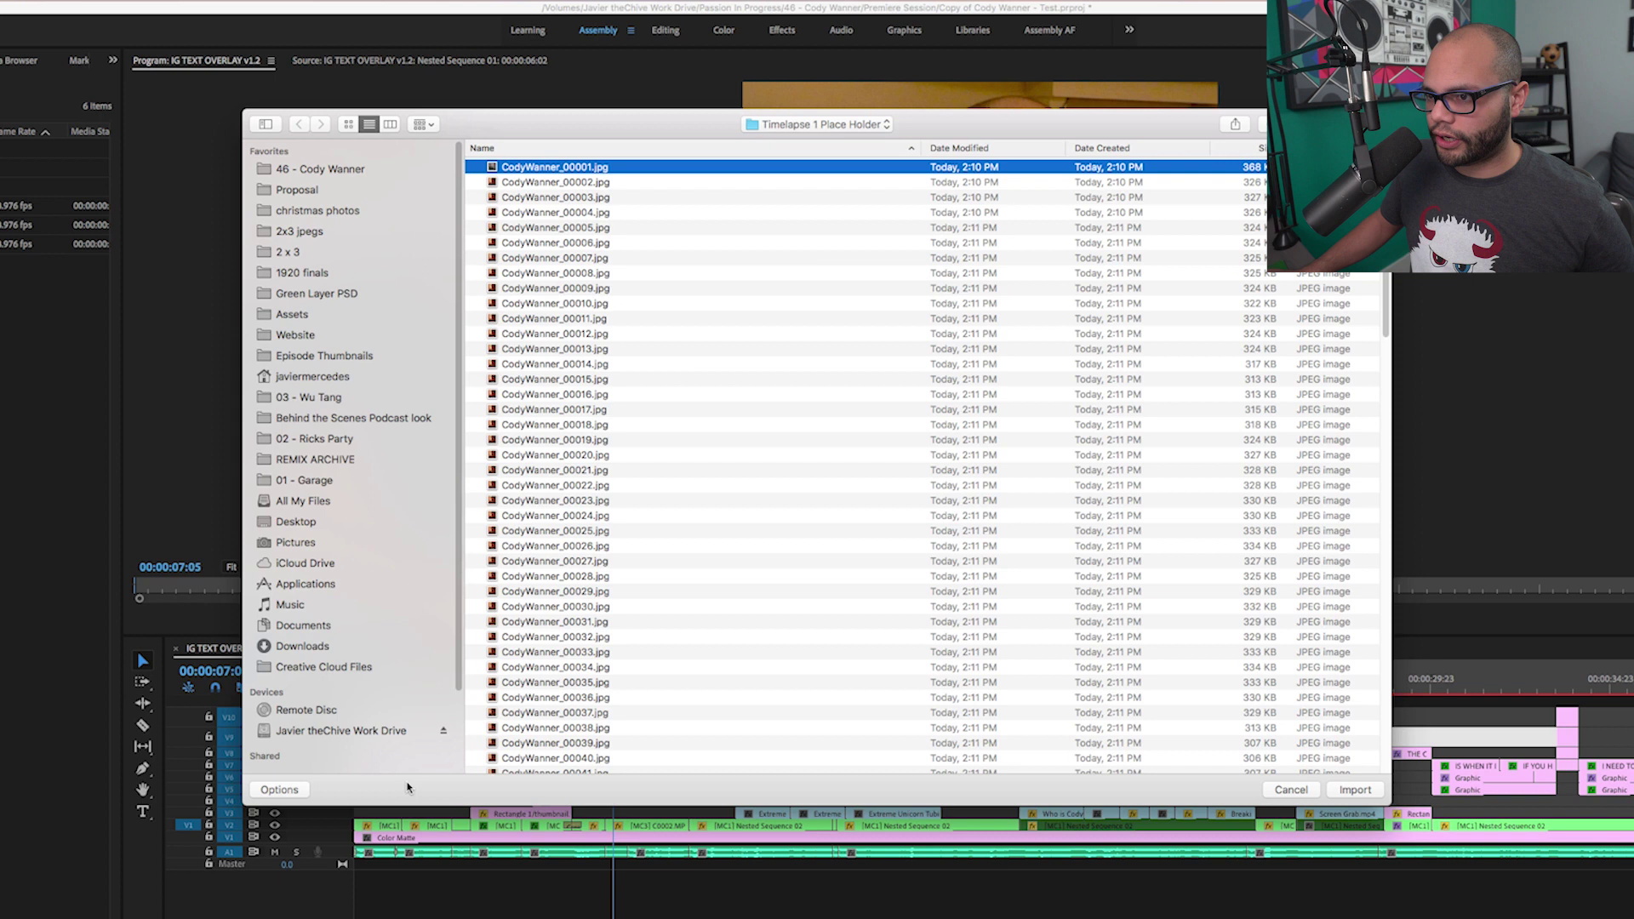
left_click(280, 790)
left_click(322, 753)
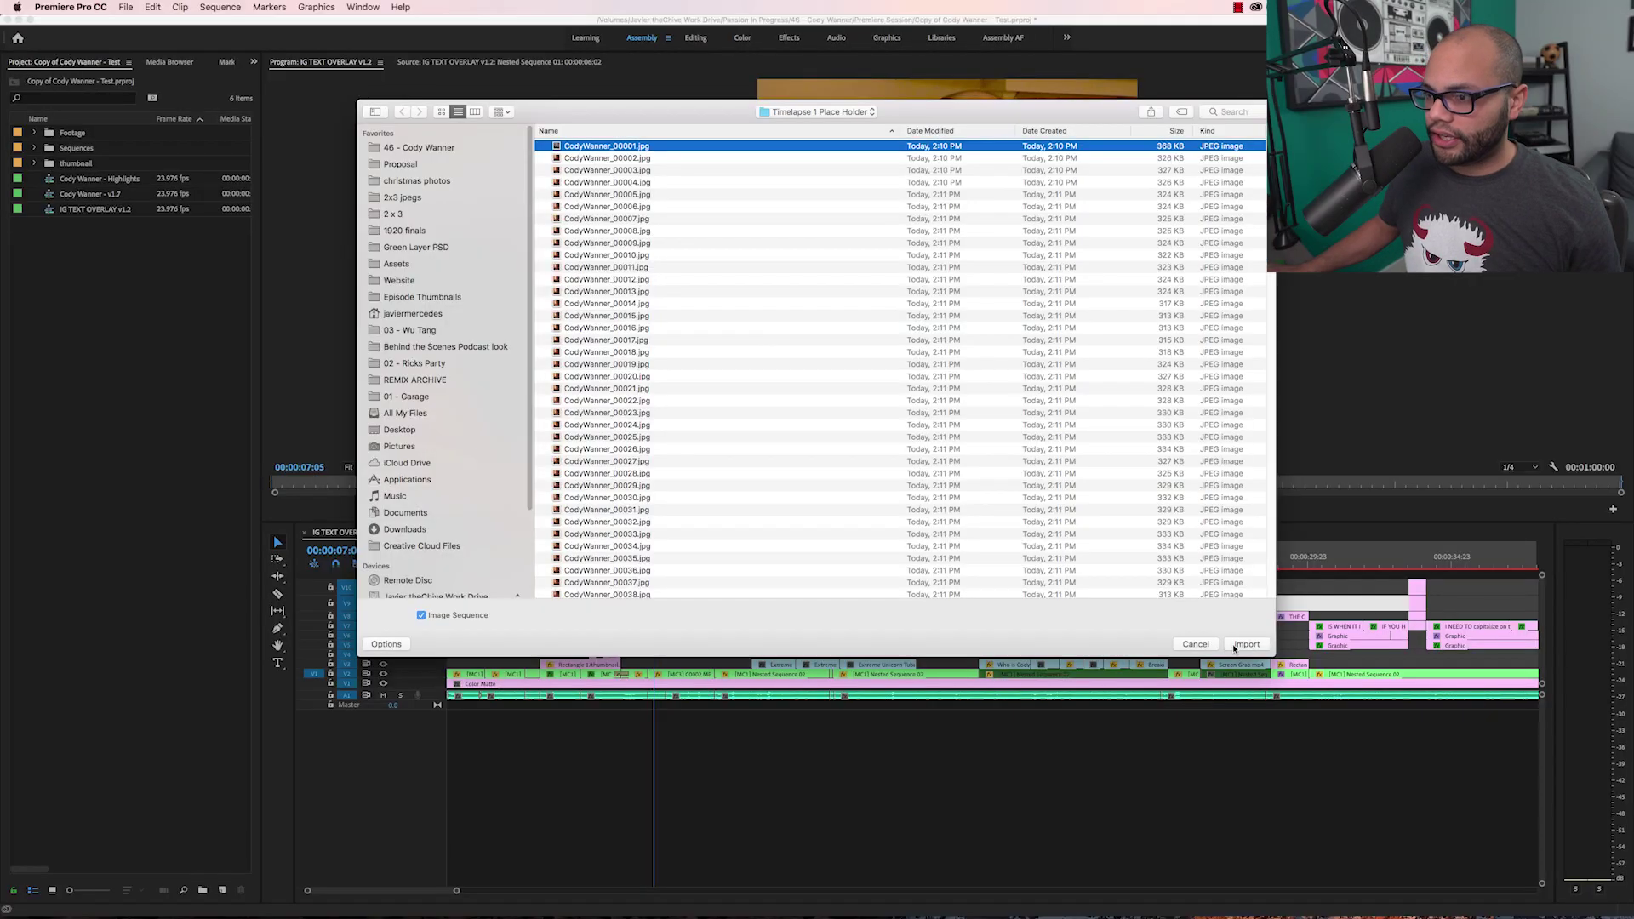
left_click(1246, 645)
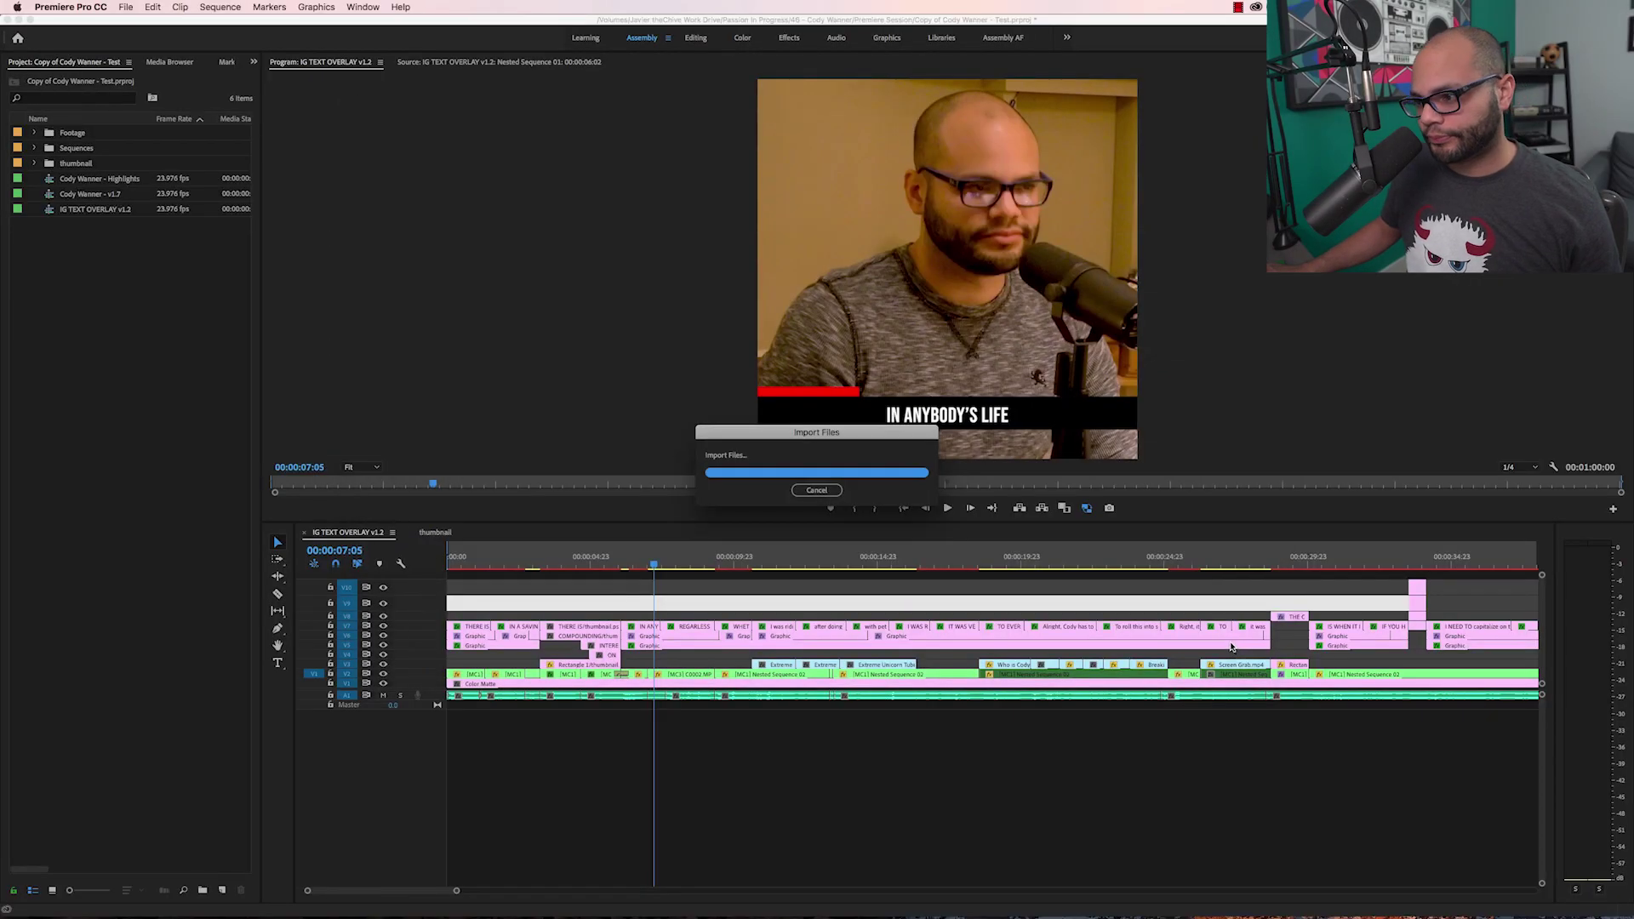
Save the project and inspect the image sequence clip on V9 around 00:00:04:21 to 00:00:06:02
key("super+s")
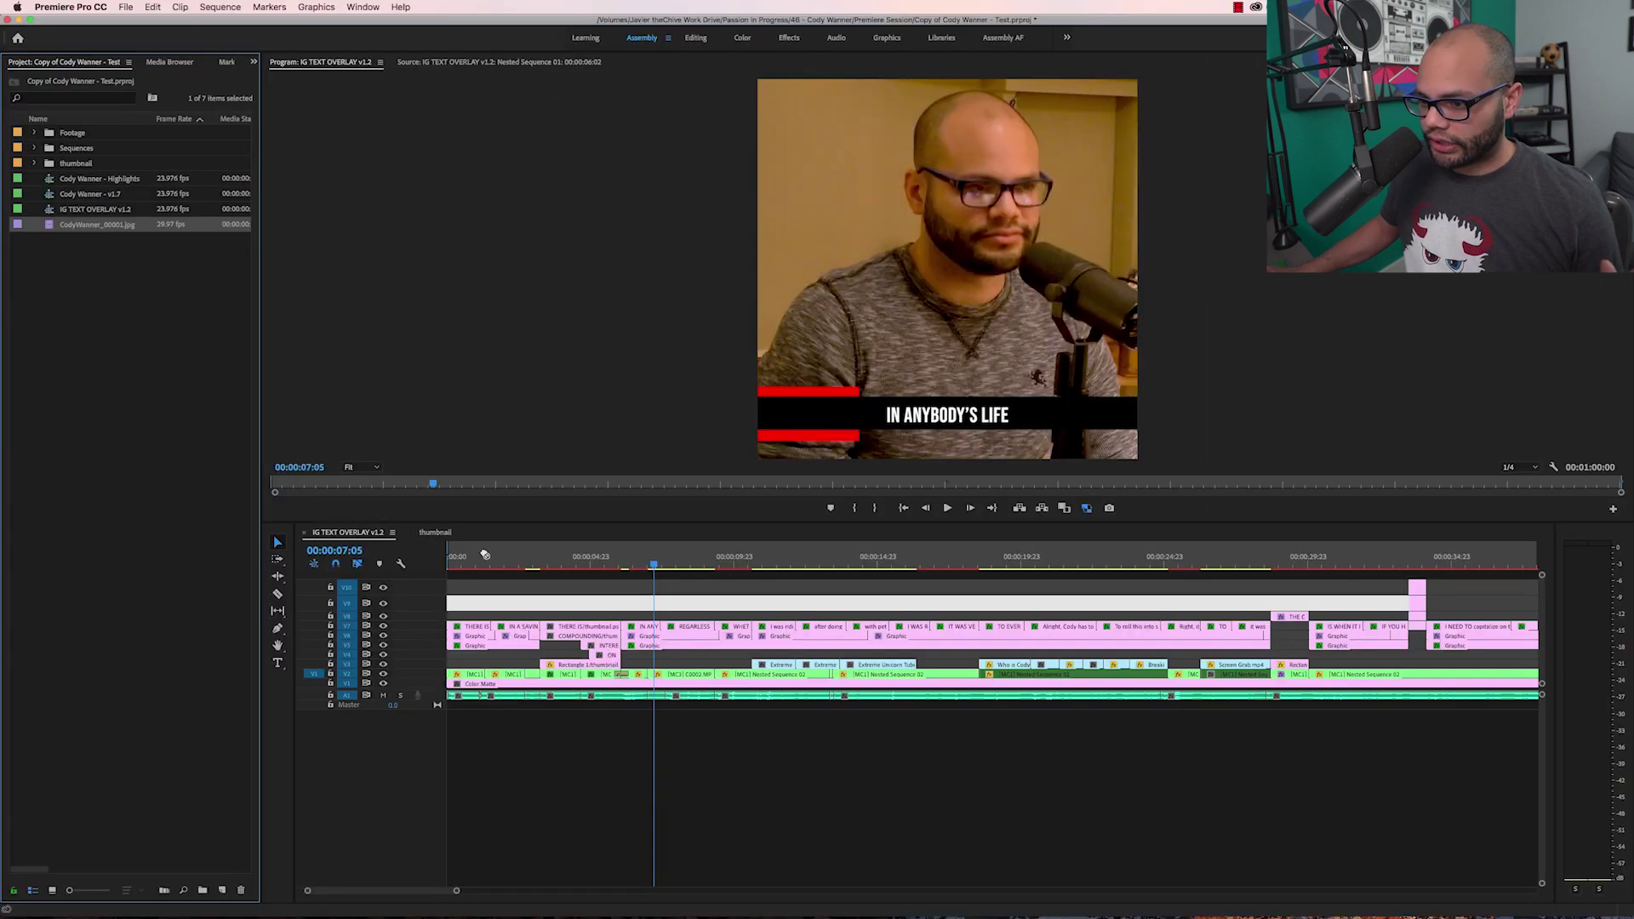
left_click(485, 558)
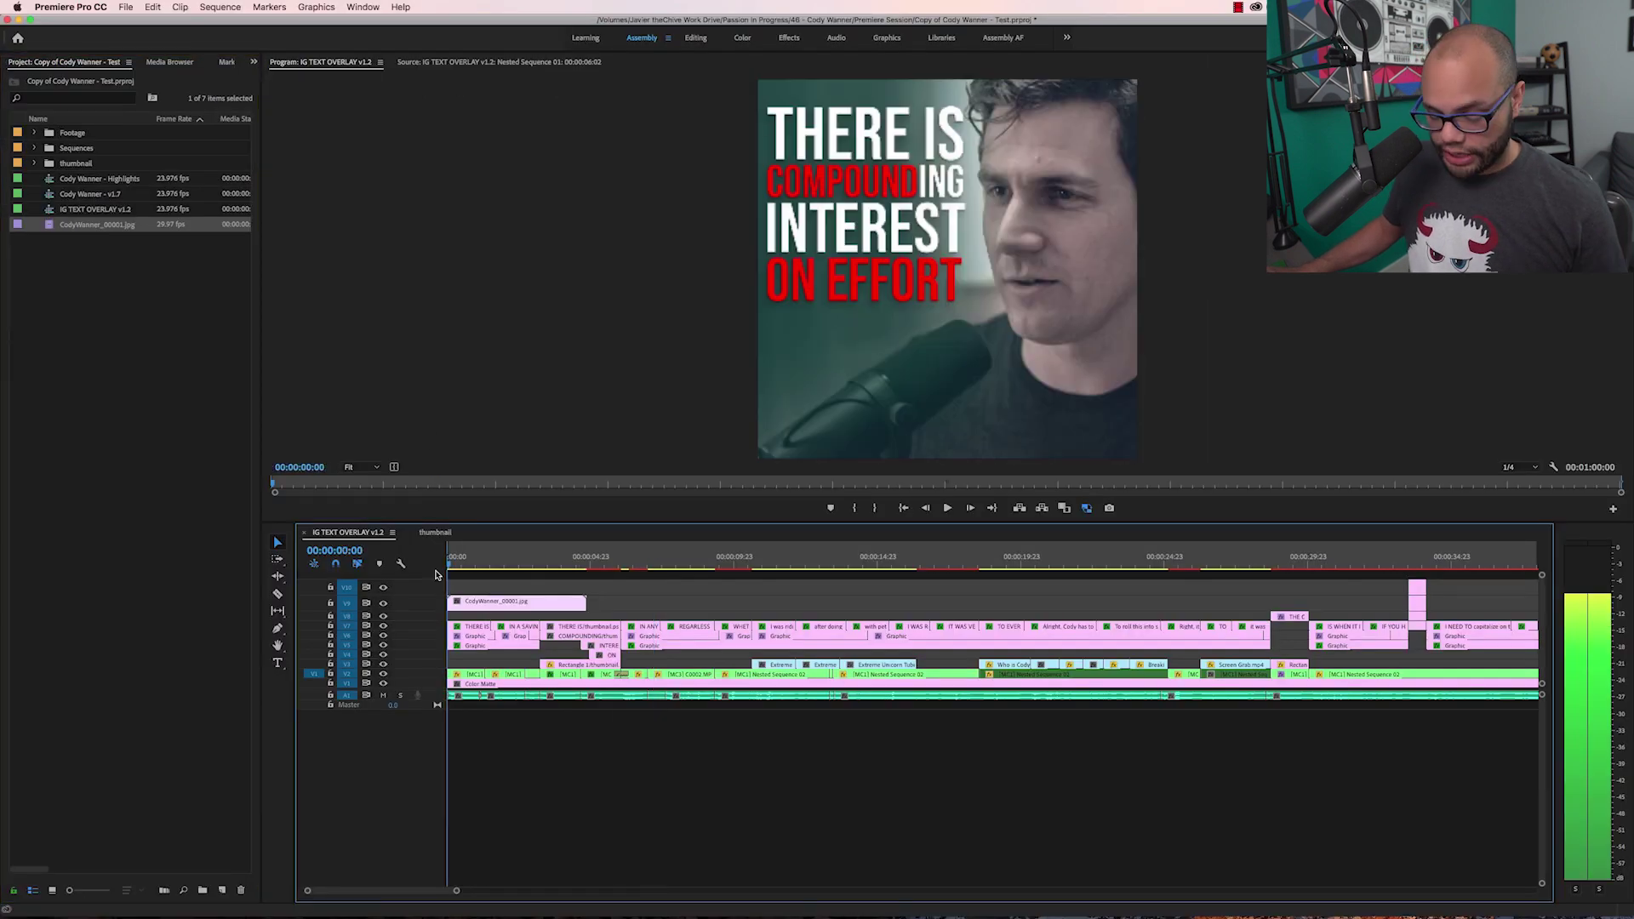
key("=")
key("=")
key("=")
left_click(1148, 566)
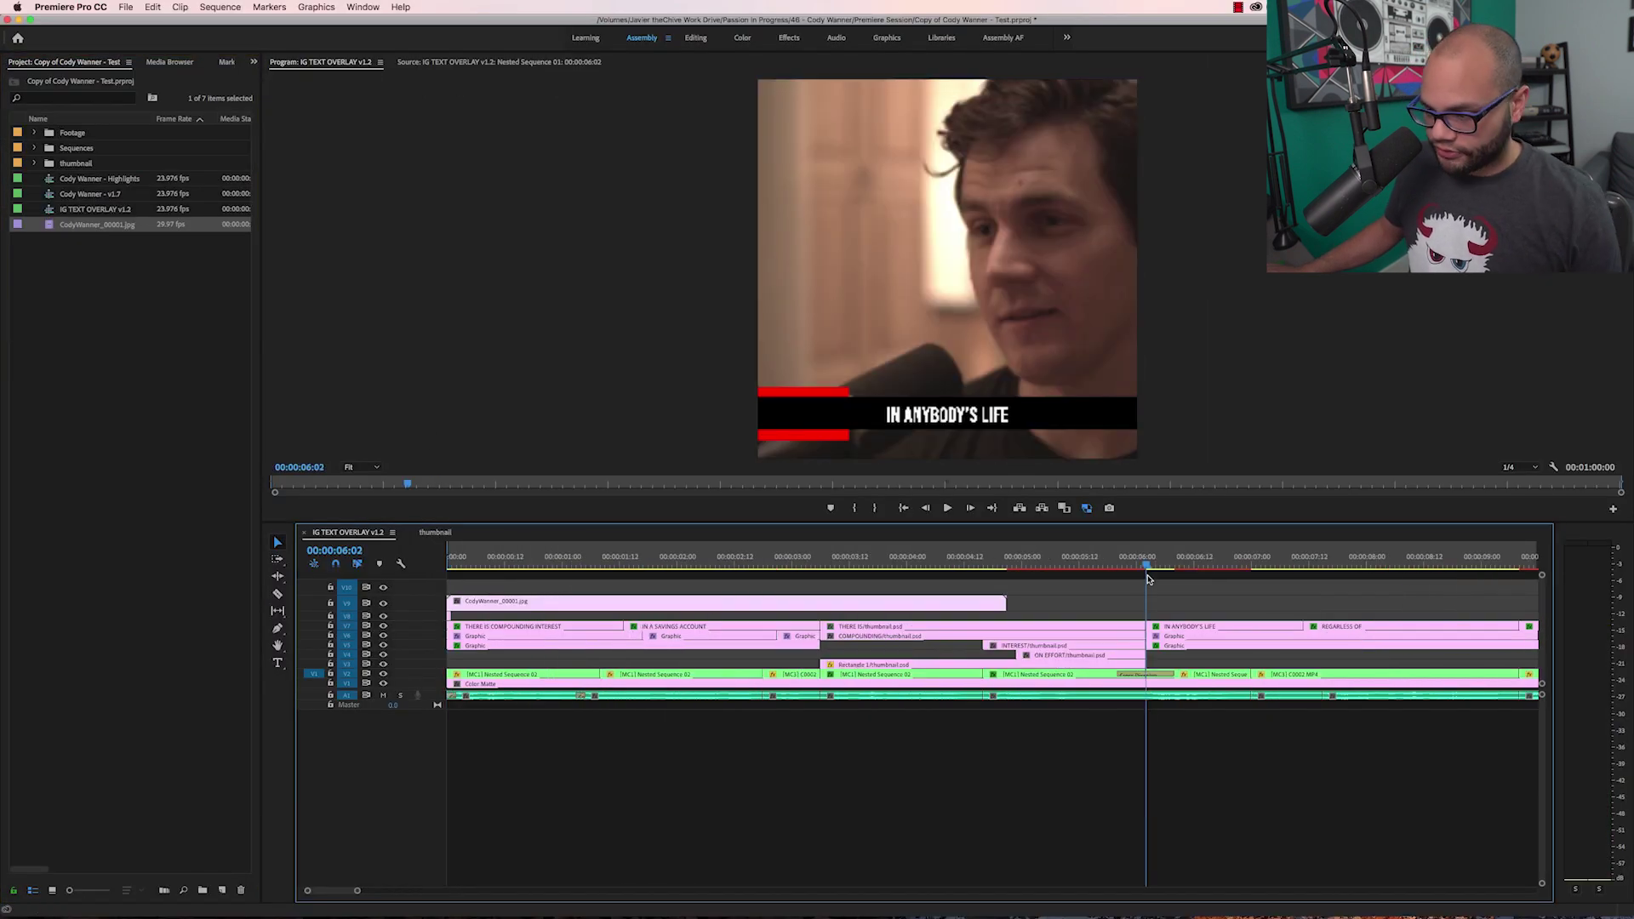
key("=")
key("=")
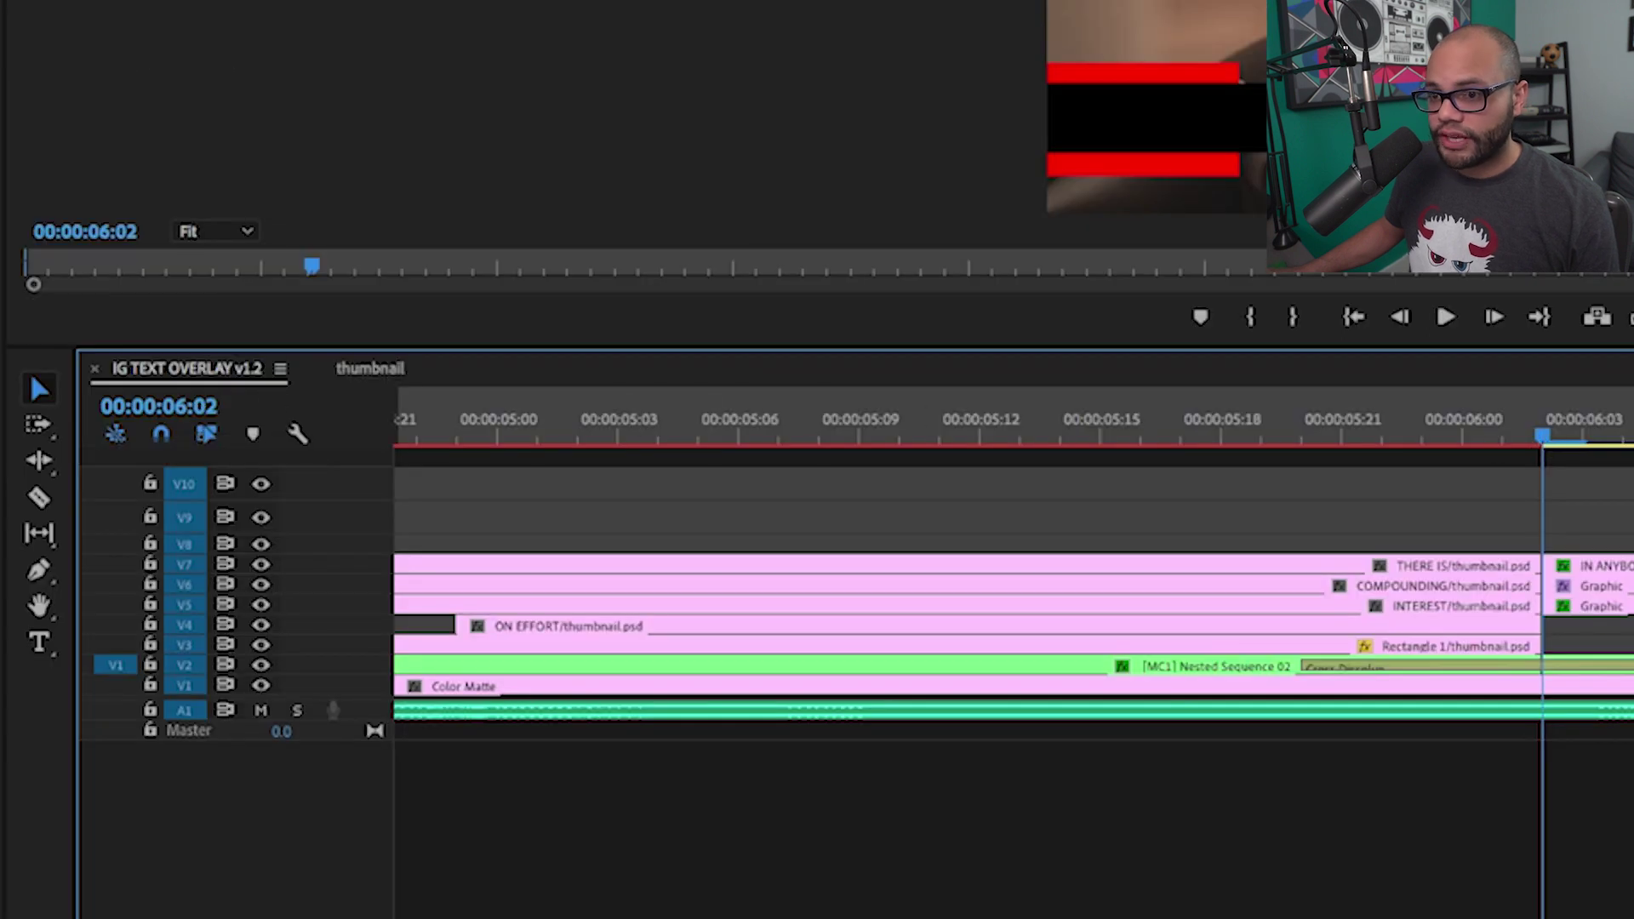
key("minus")
key("minus")
key("minus")
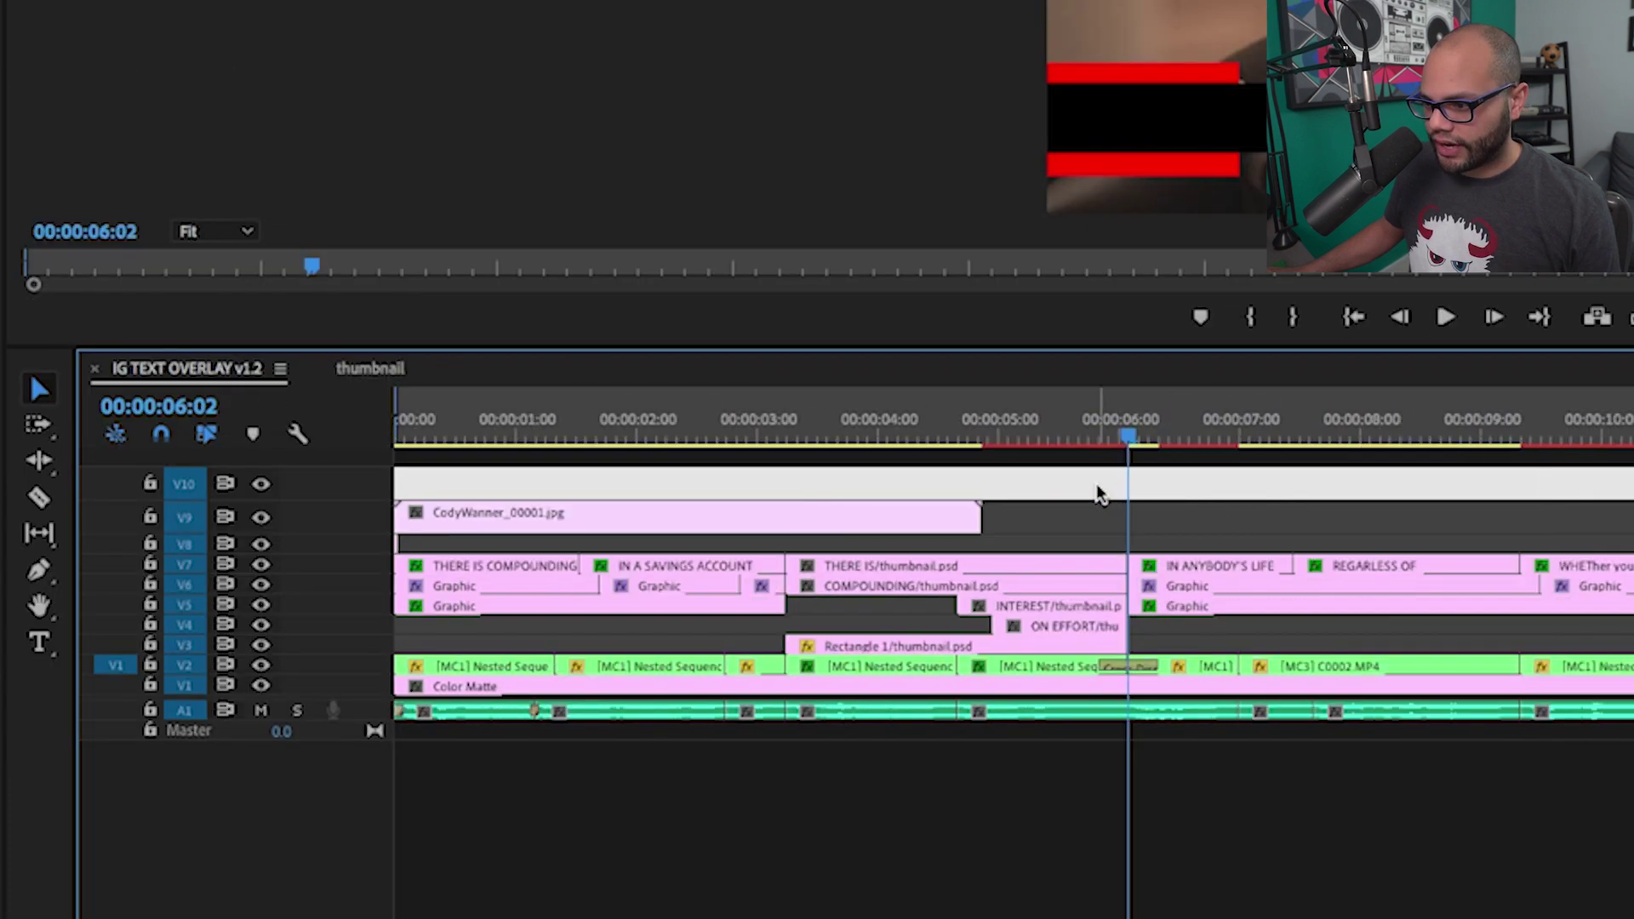
left_click_drag(957, 438, 985, 439)
key("equal")
key("equal")
key("equal")
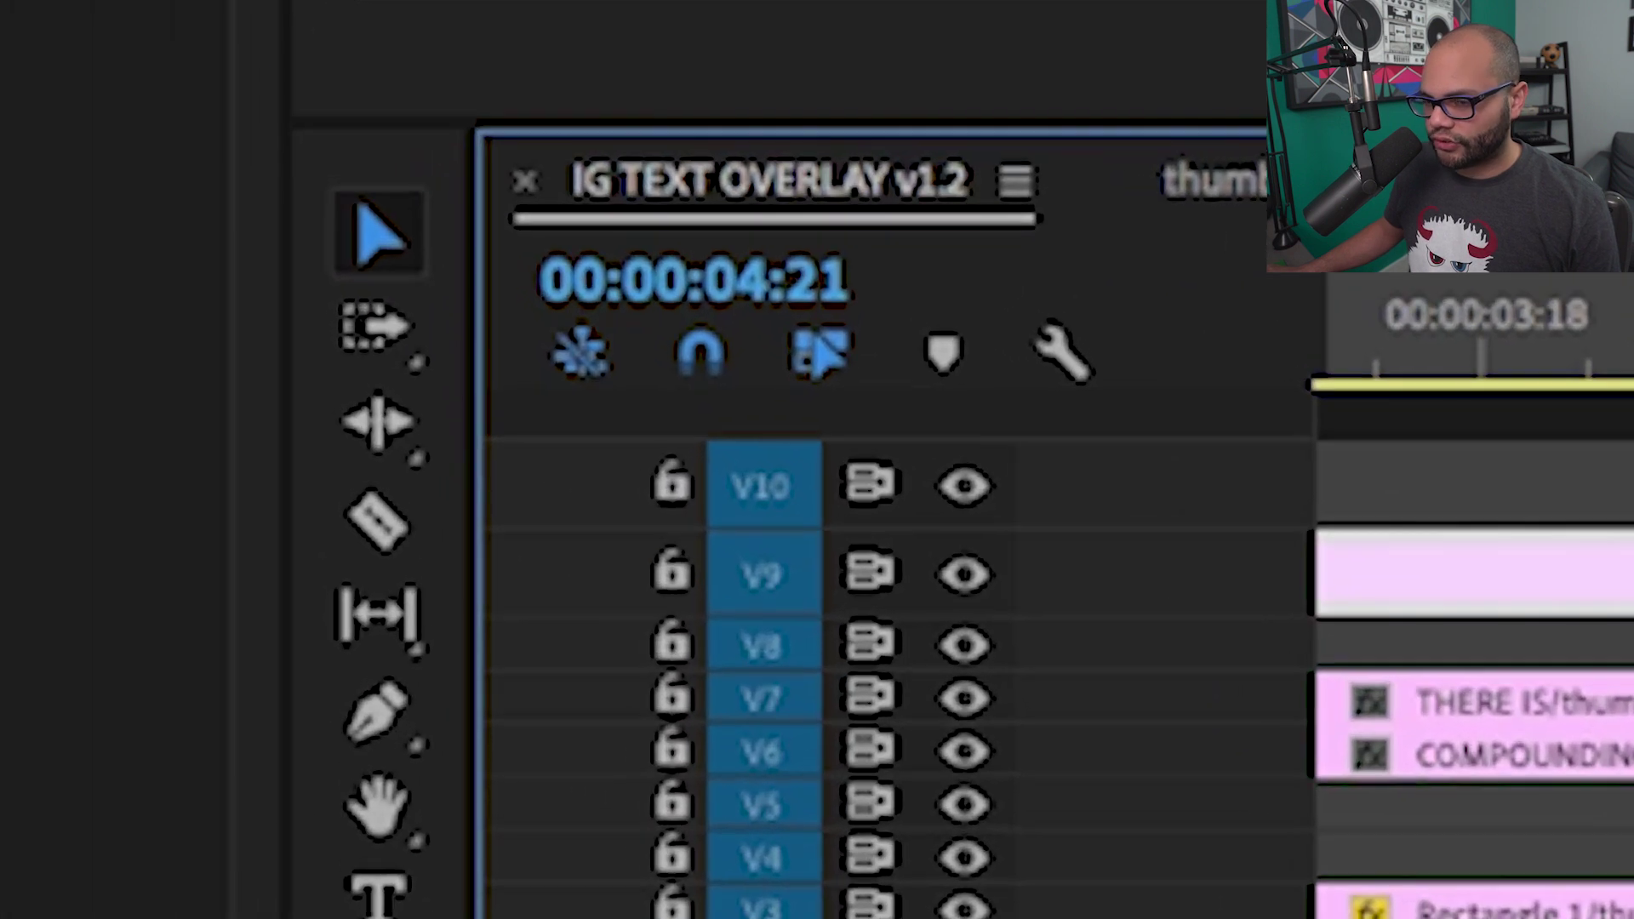
key("minus")
key("minus")
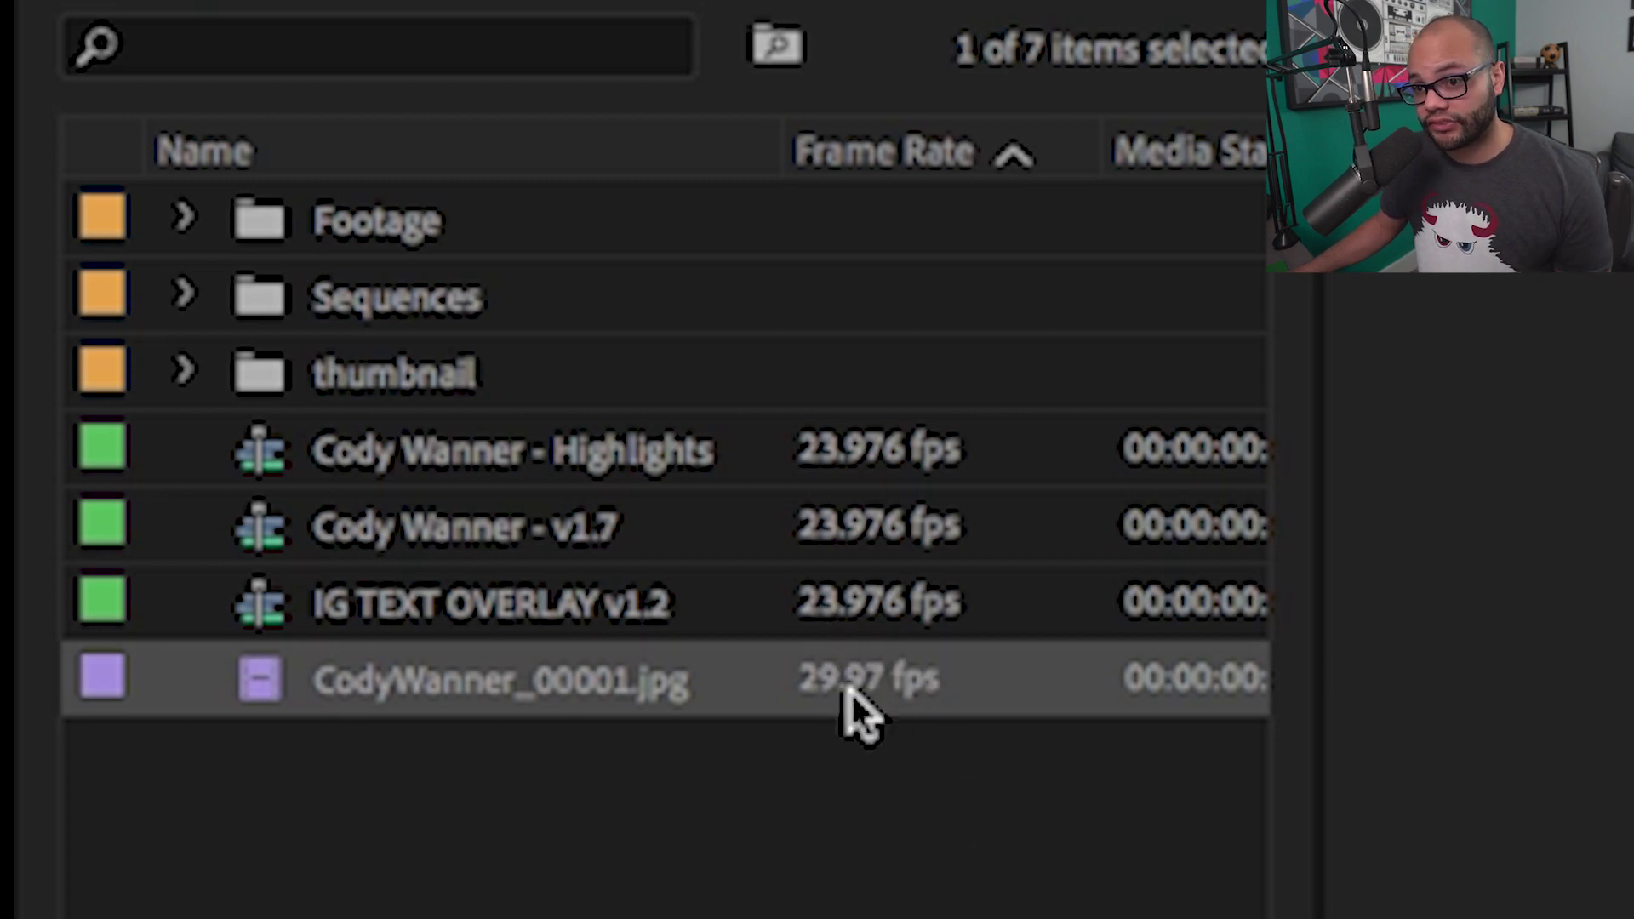
Interpret the still image sequence to assume a 23.976 fps frame rate instead of 29.97
right_click(431, 685)
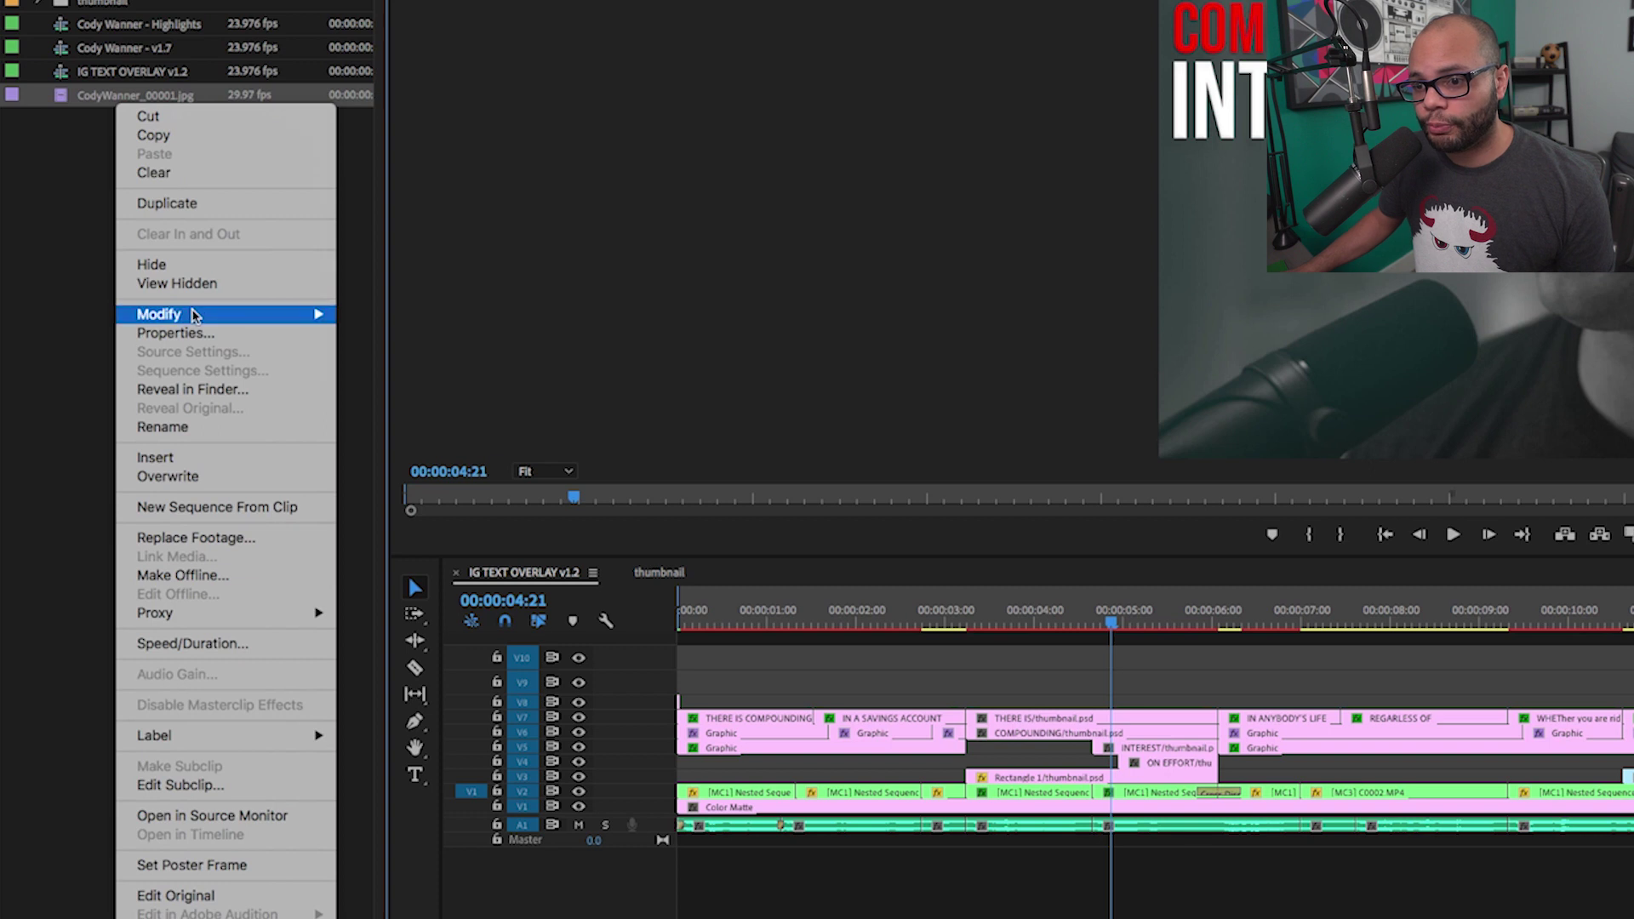
mouse_move(196, 315)
left_click(374, 333)
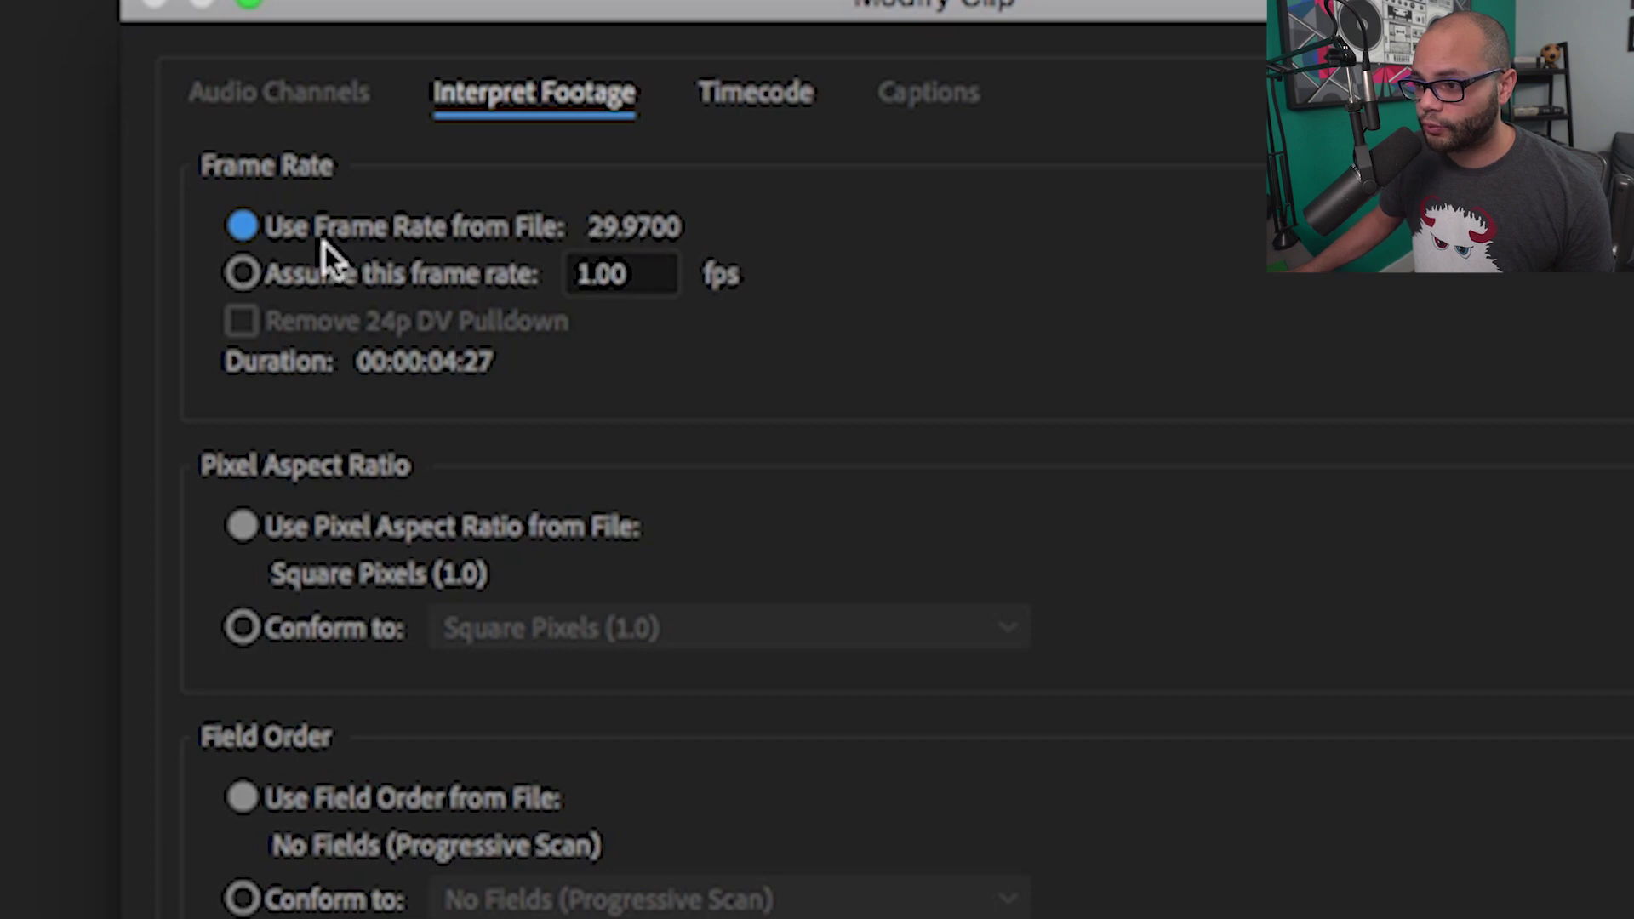
left_click(329, 274)
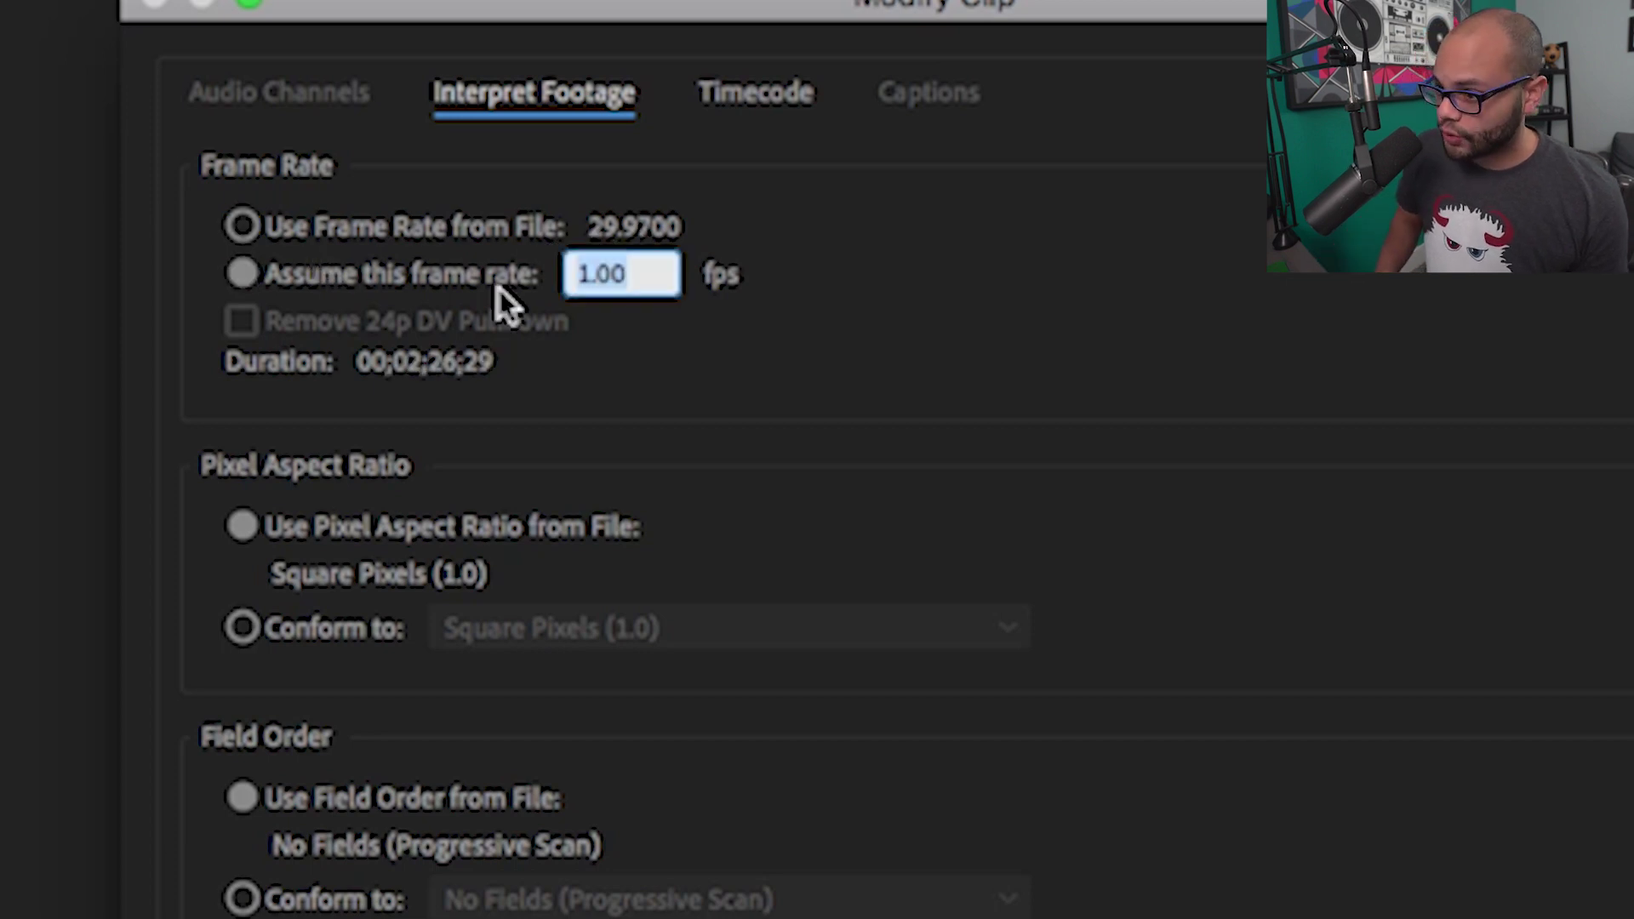
type("23.976")
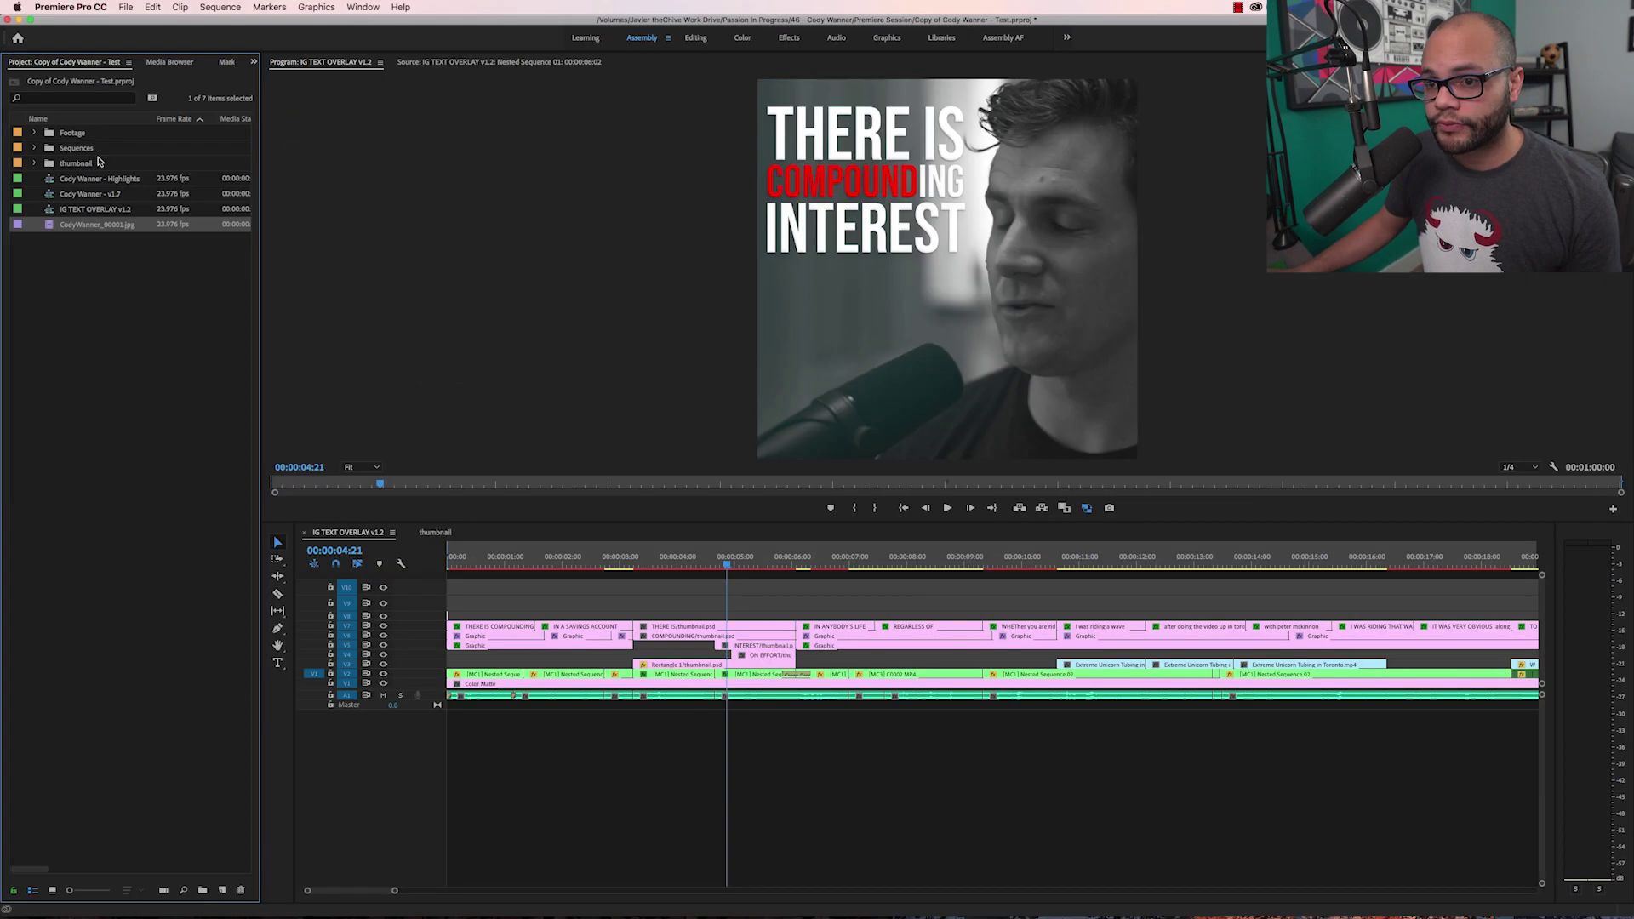
Place the still sequence on track V9 and zoom out to show the whole sequence
left_click_drag(53, 228, 473, 611)
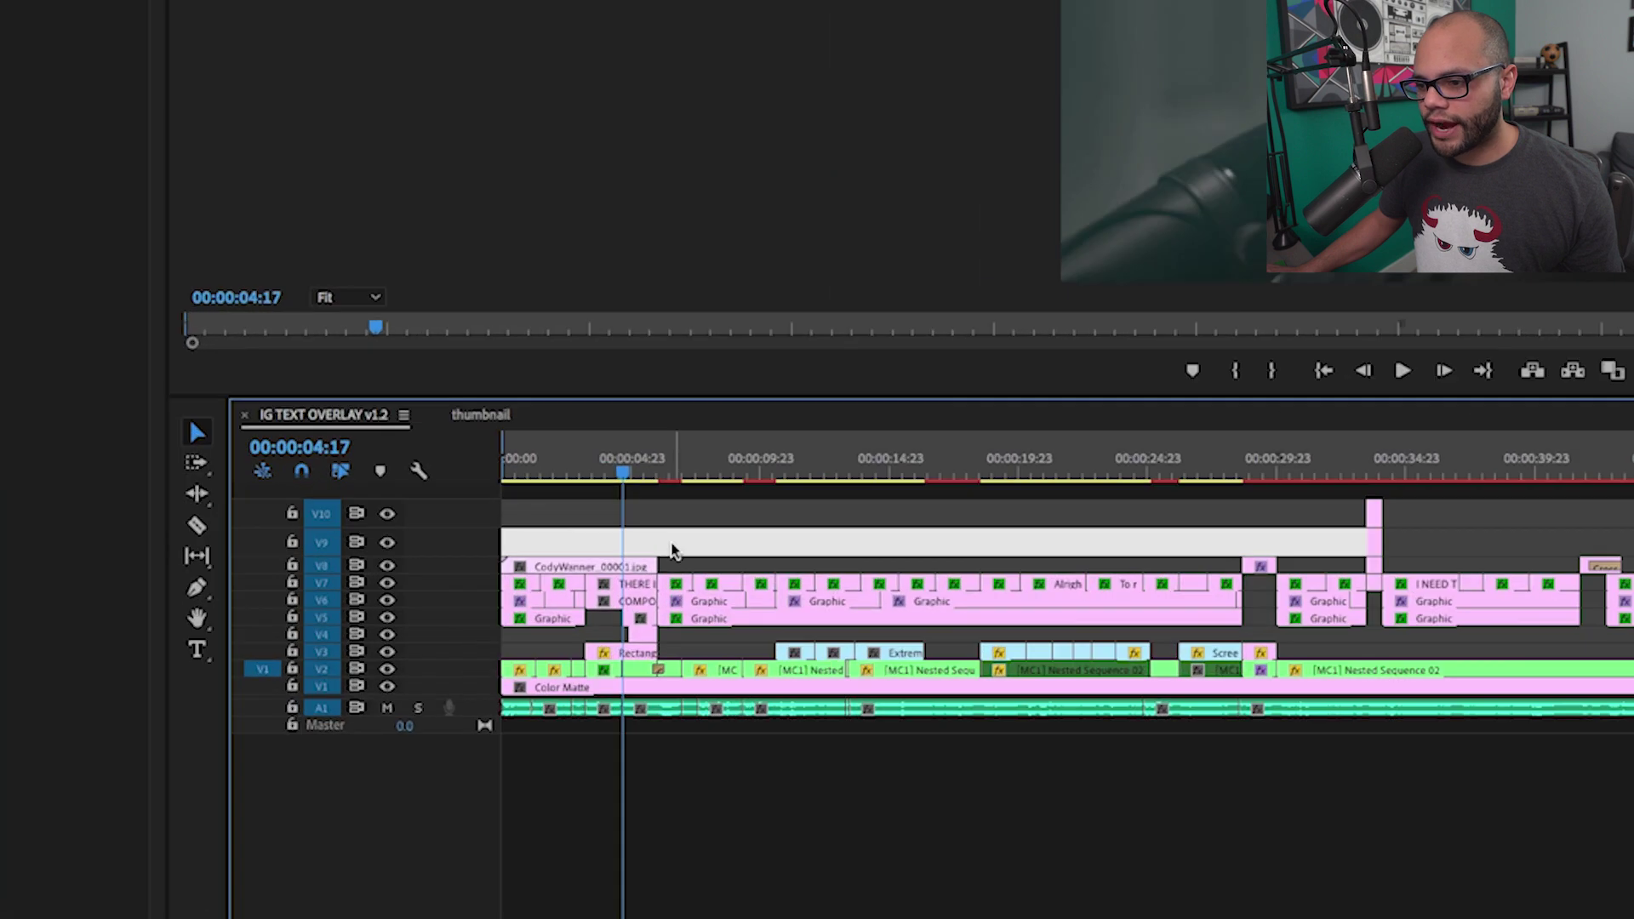
scroll(672, 552, "up", 6)
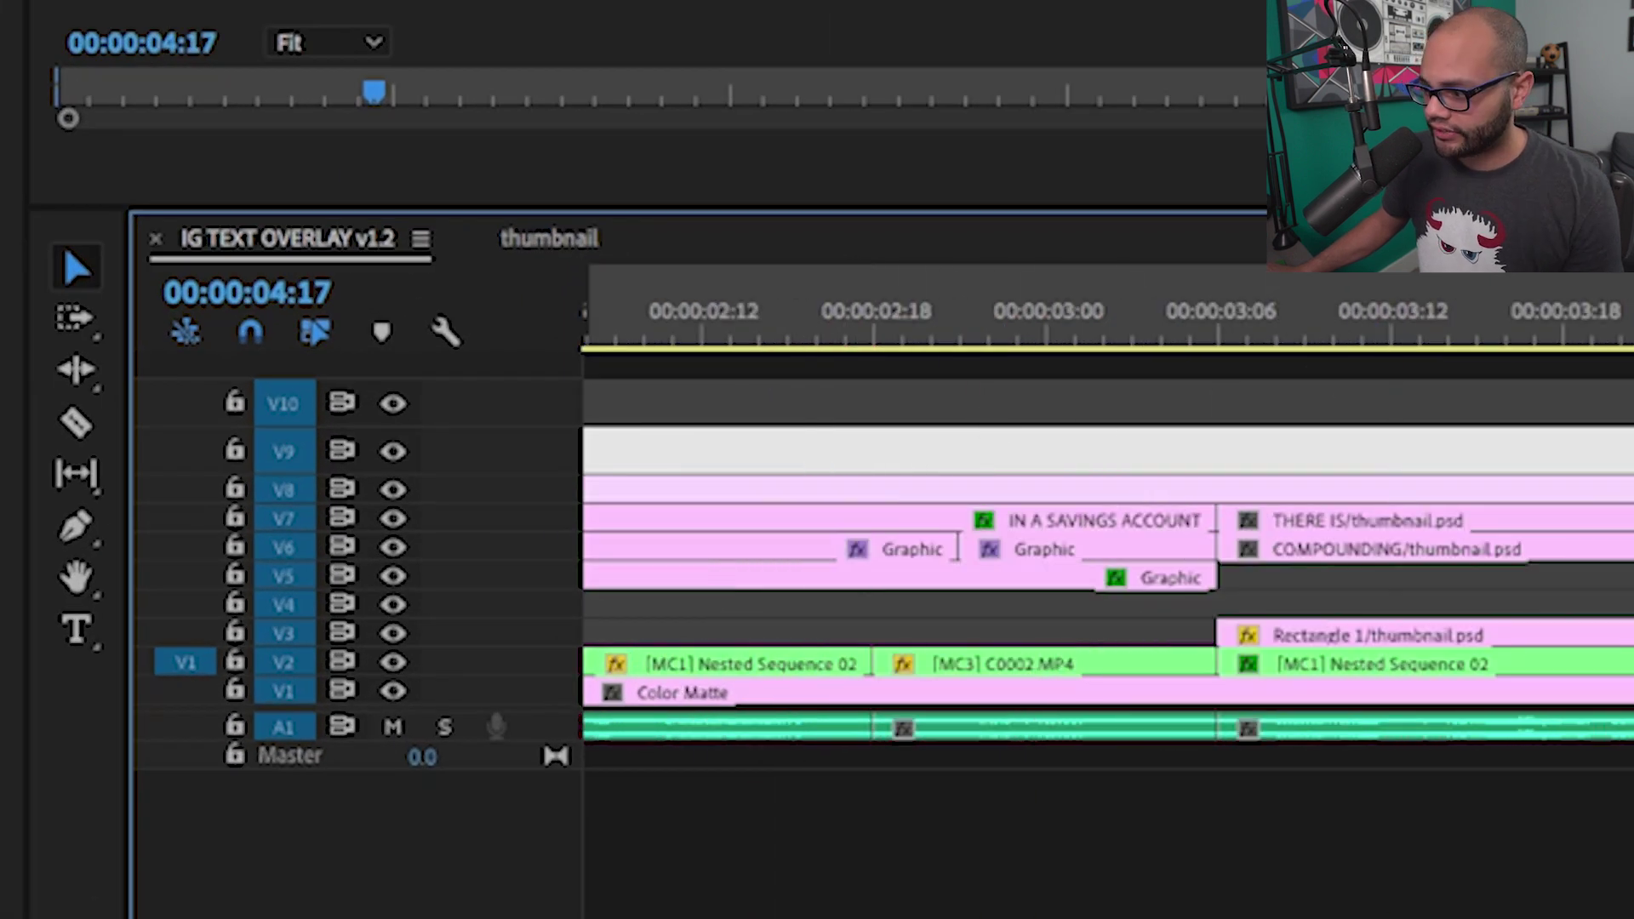
key("backslash")
Select the graphic clips on V5–V7, including INTEREST, ON EFFORT and Rectangle
left_click(1079, 328)
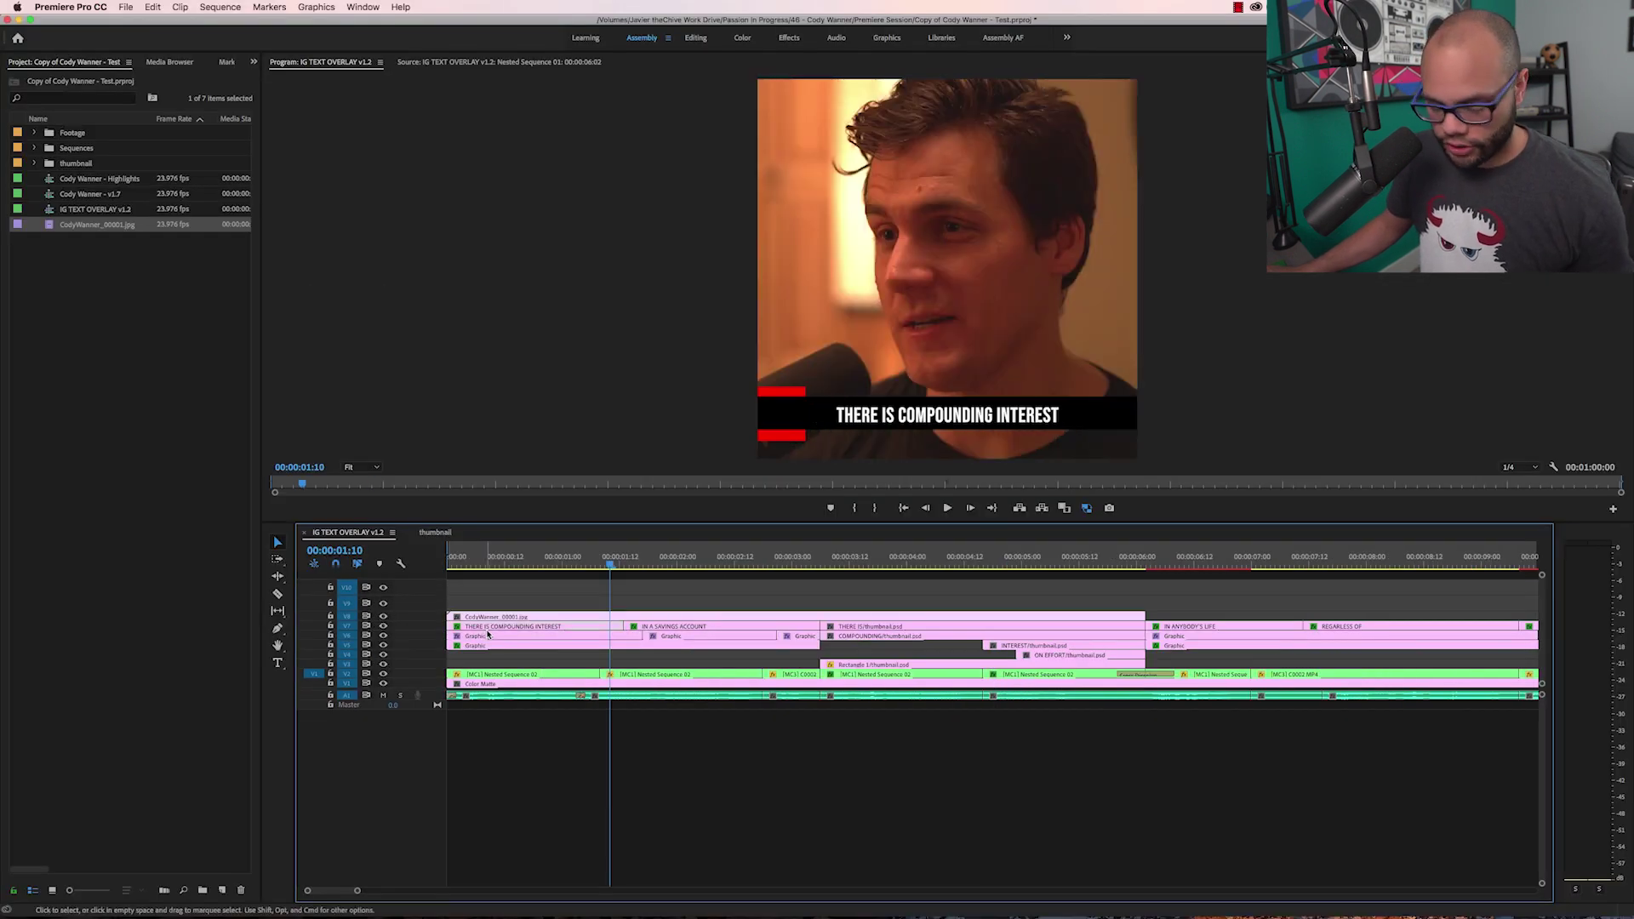
left_click_drag(863, 645, 609, 630)
left_click_drag(922, 646, 1047, 672)
Play the sequence back from the start, stopping shortly after
left_click(449, 561)
key("space")
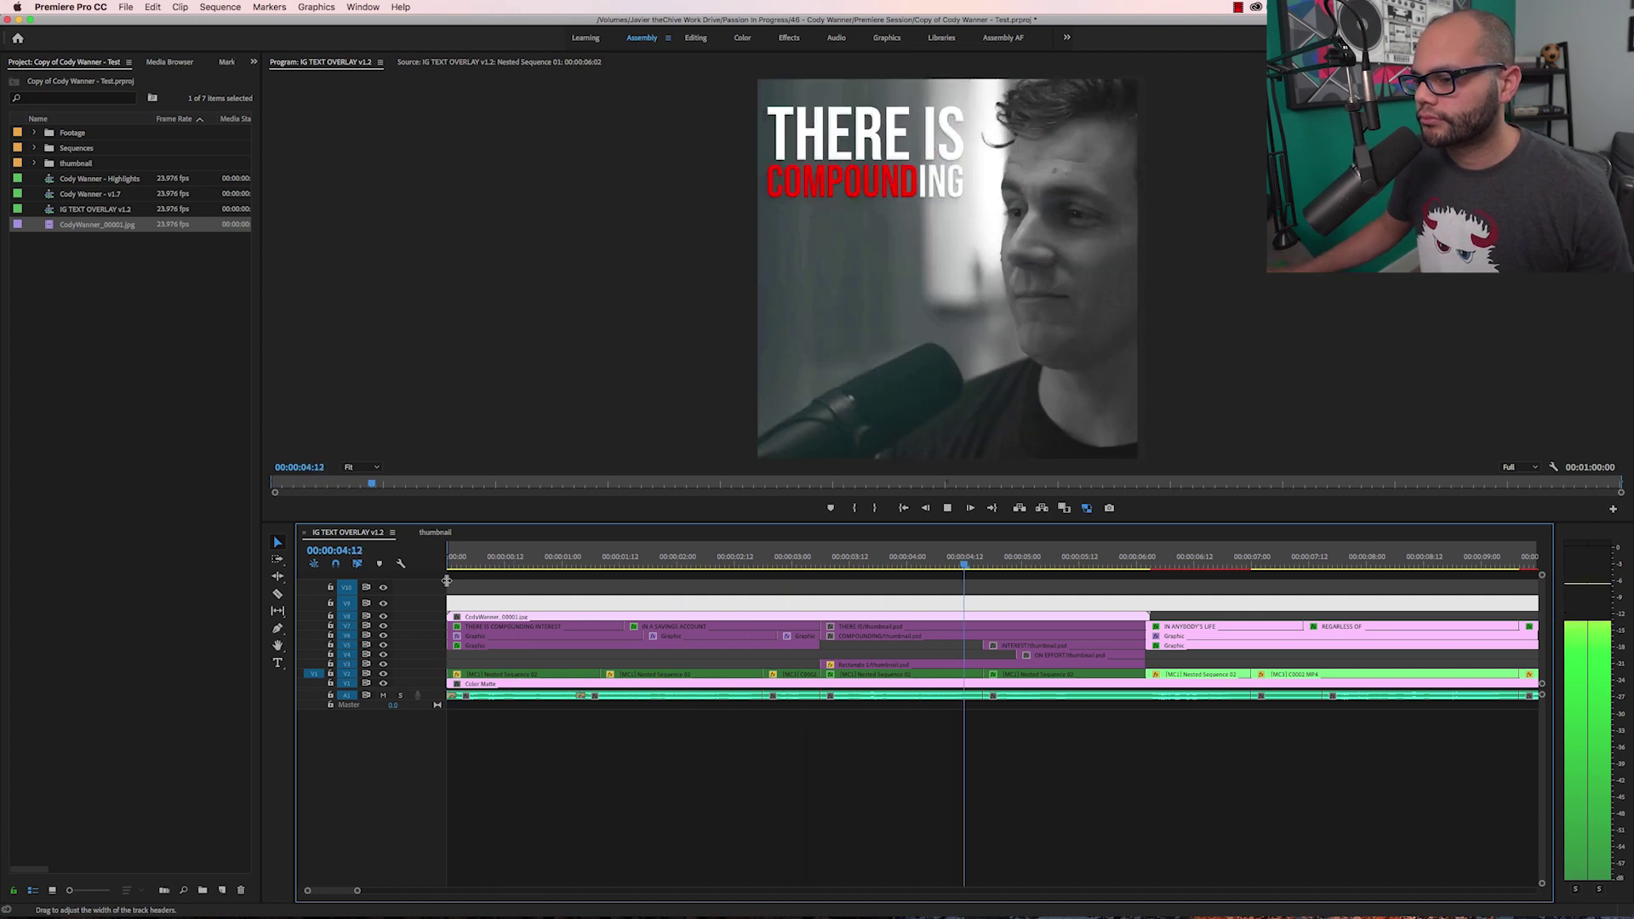
left_click(498, 558)
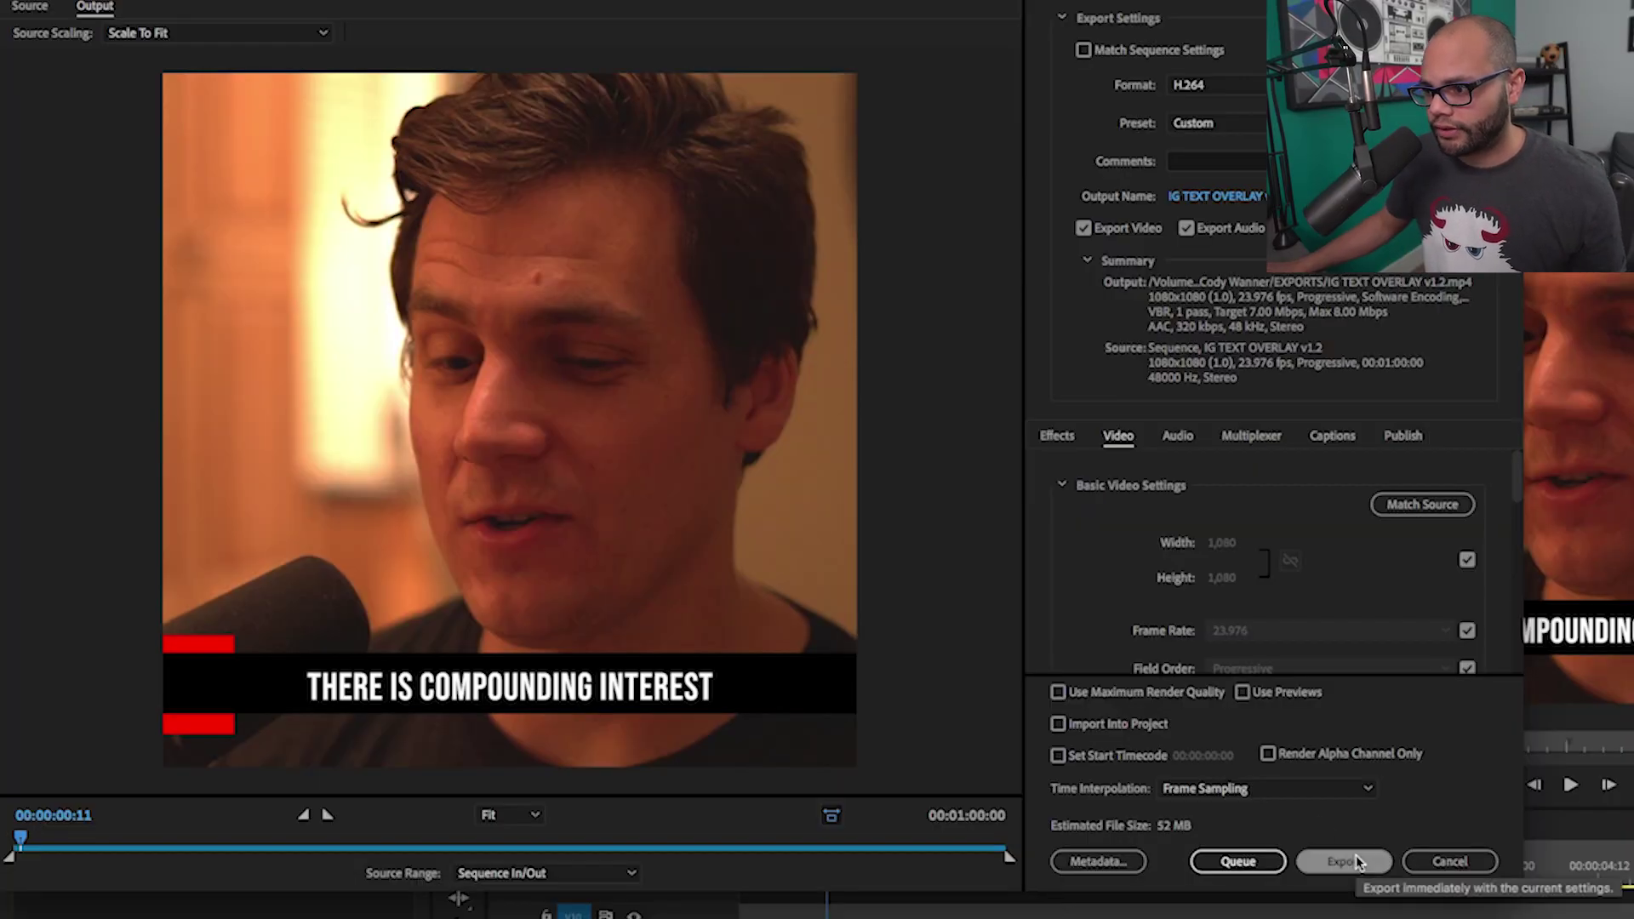
Start encoding IG TEXT OVERLAY v1.2 as a 1080x1080 H.264 MP4
left_click(1356, 855)
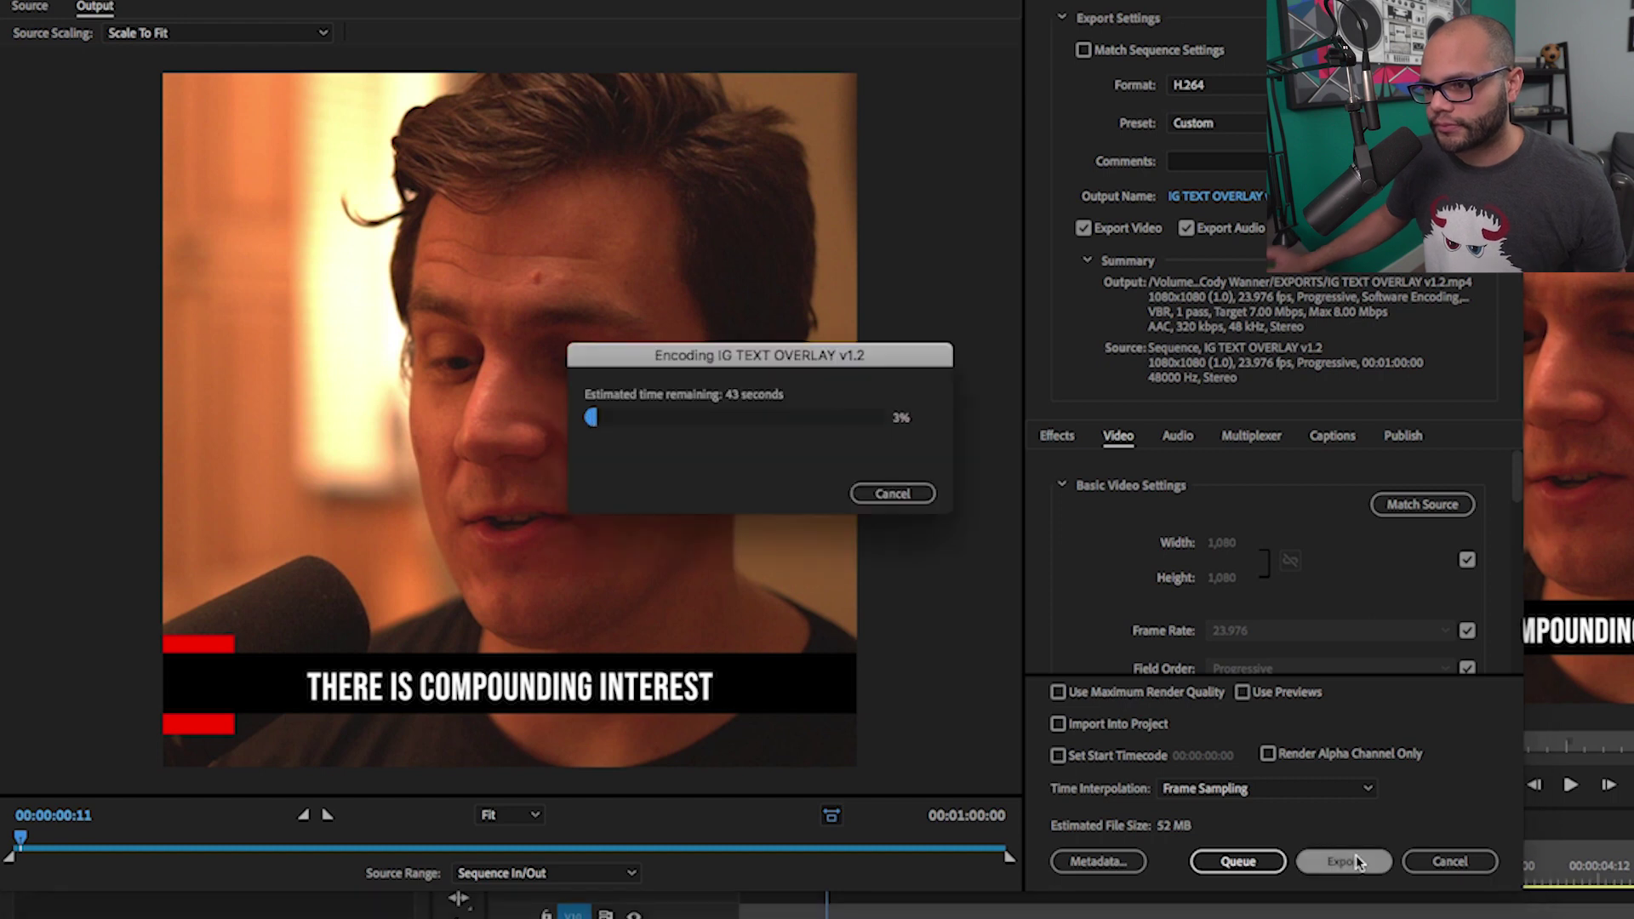